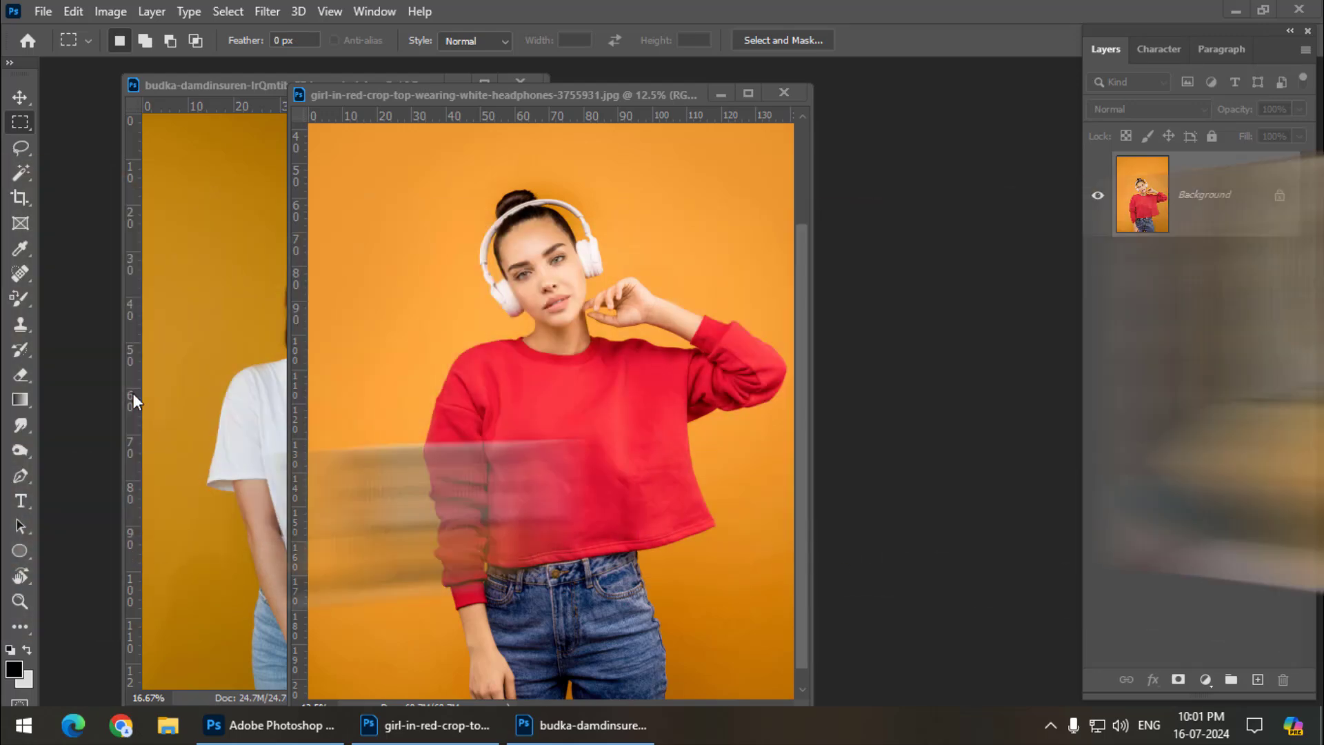
Activate the Color Replacement Tool for the headphones photo and reduce its brush size to 500
right_click(23, 301)
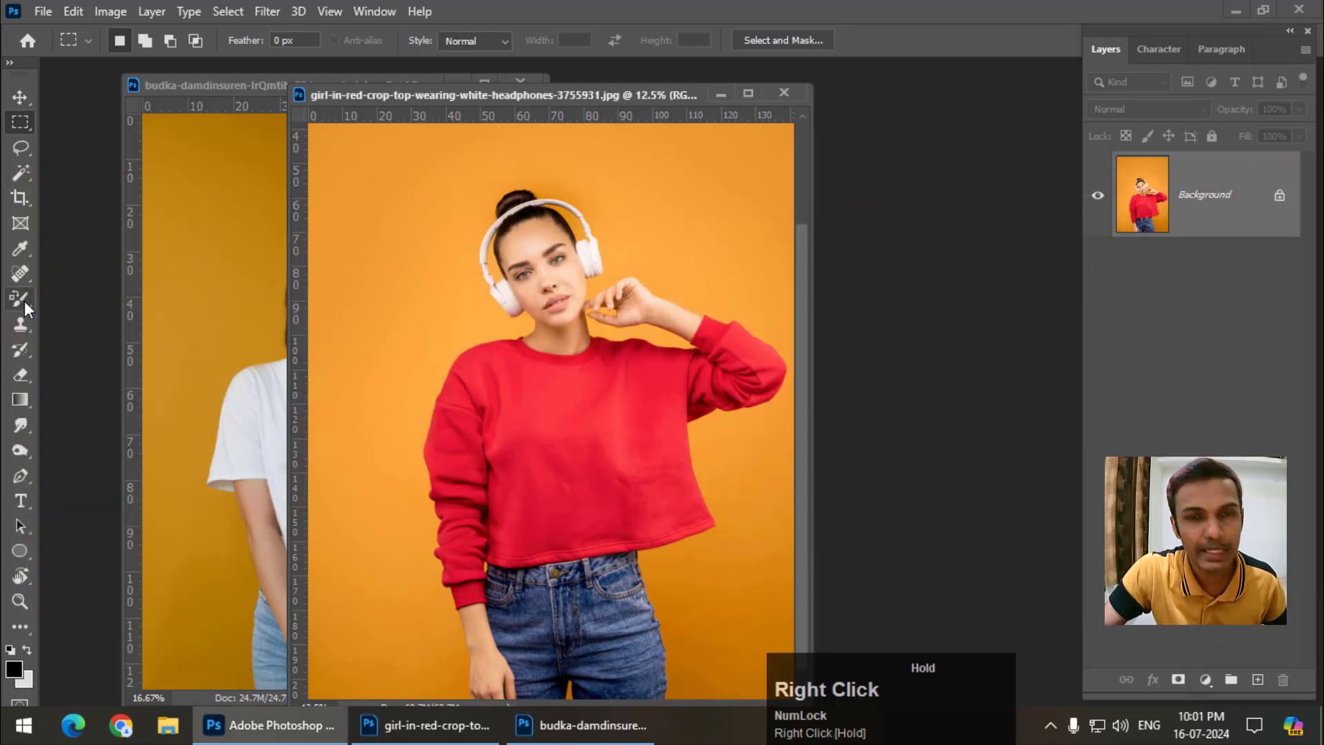
left_click(23, 301)
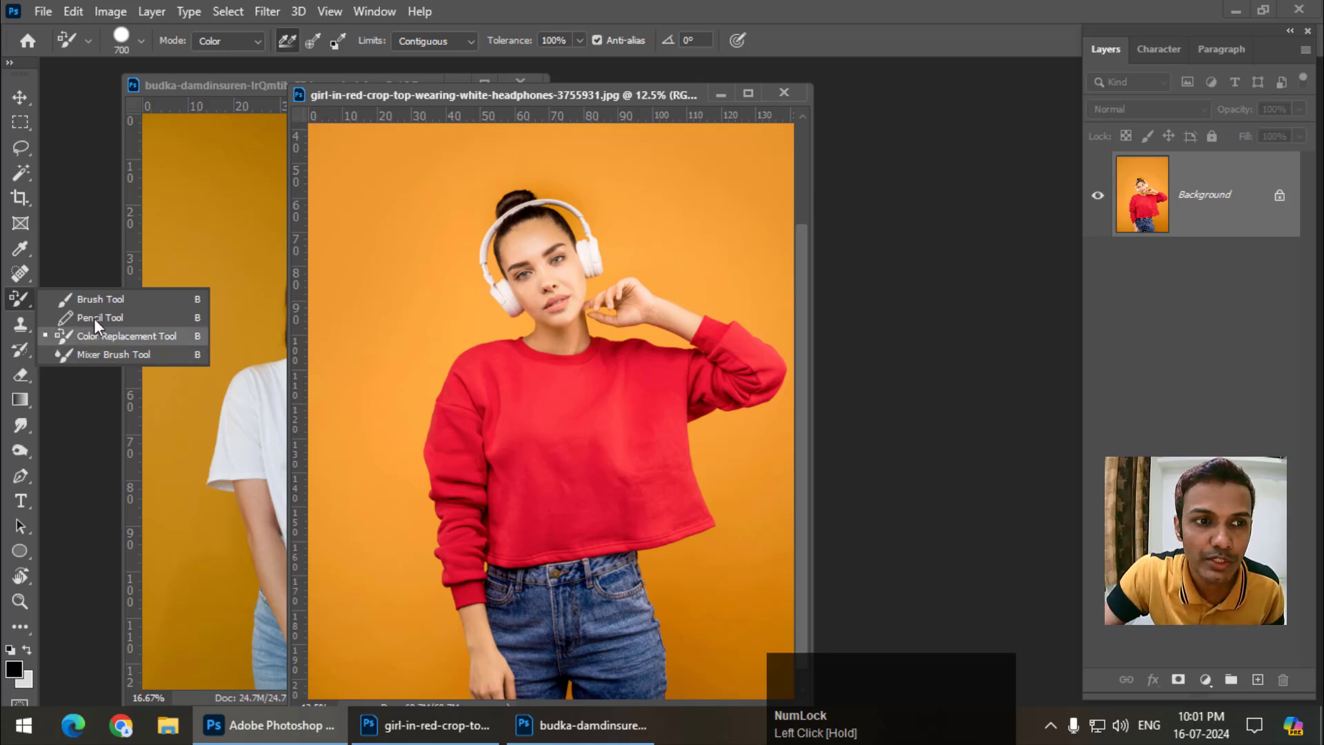
left_click(103, 345)
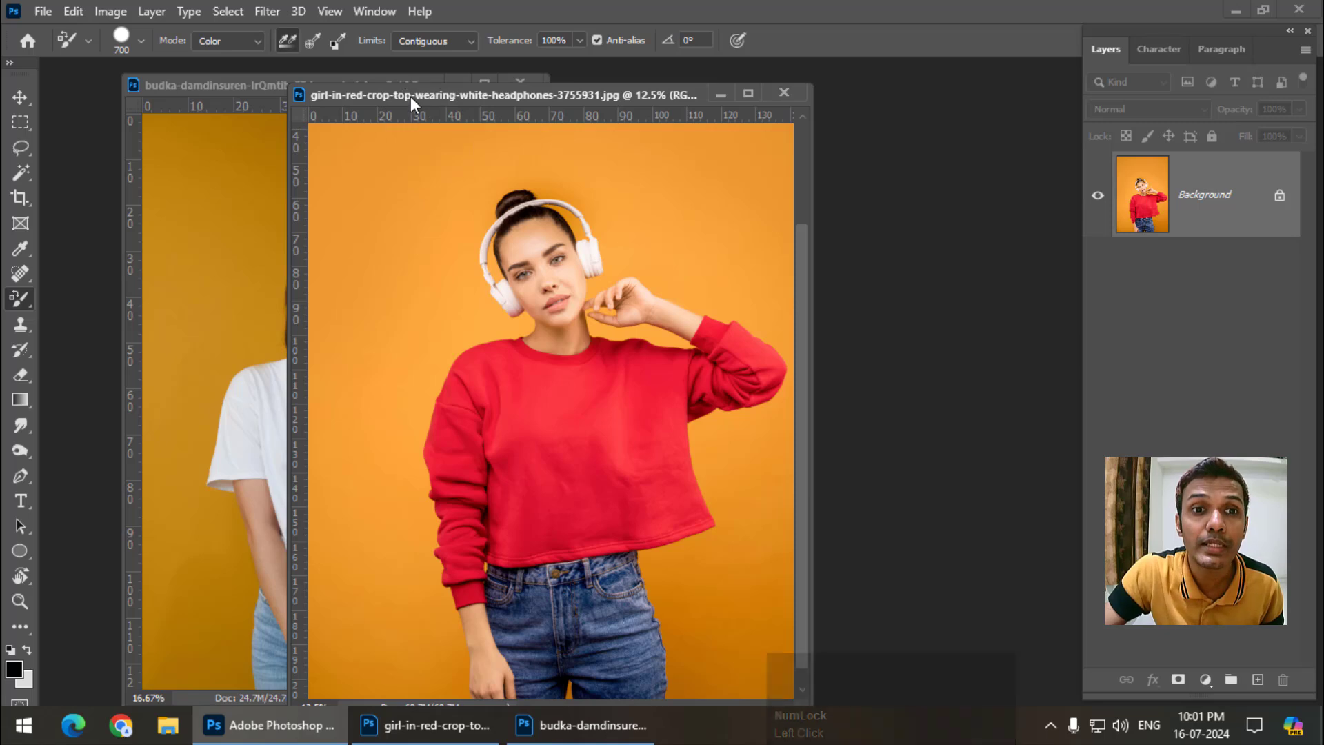
left_click_drag(411, 96, 398, 81)
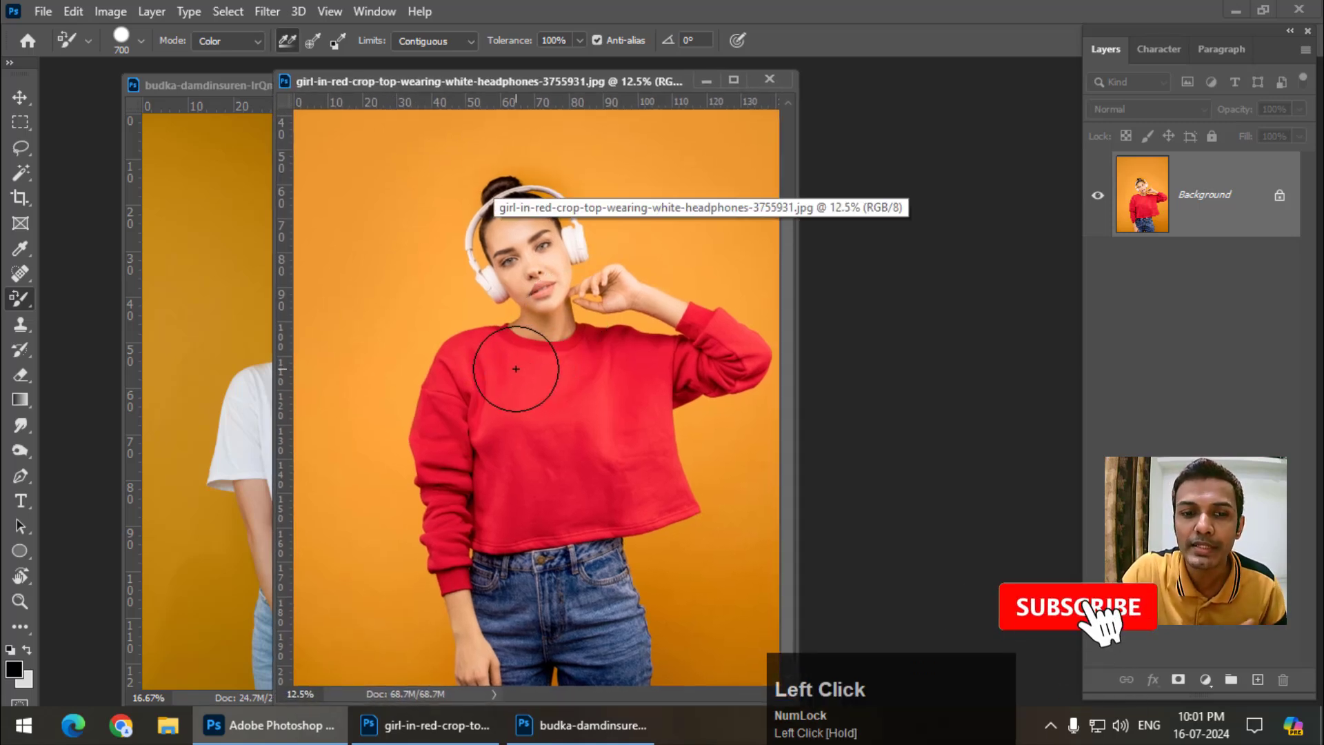
scroll(511, 386, "down", 1)
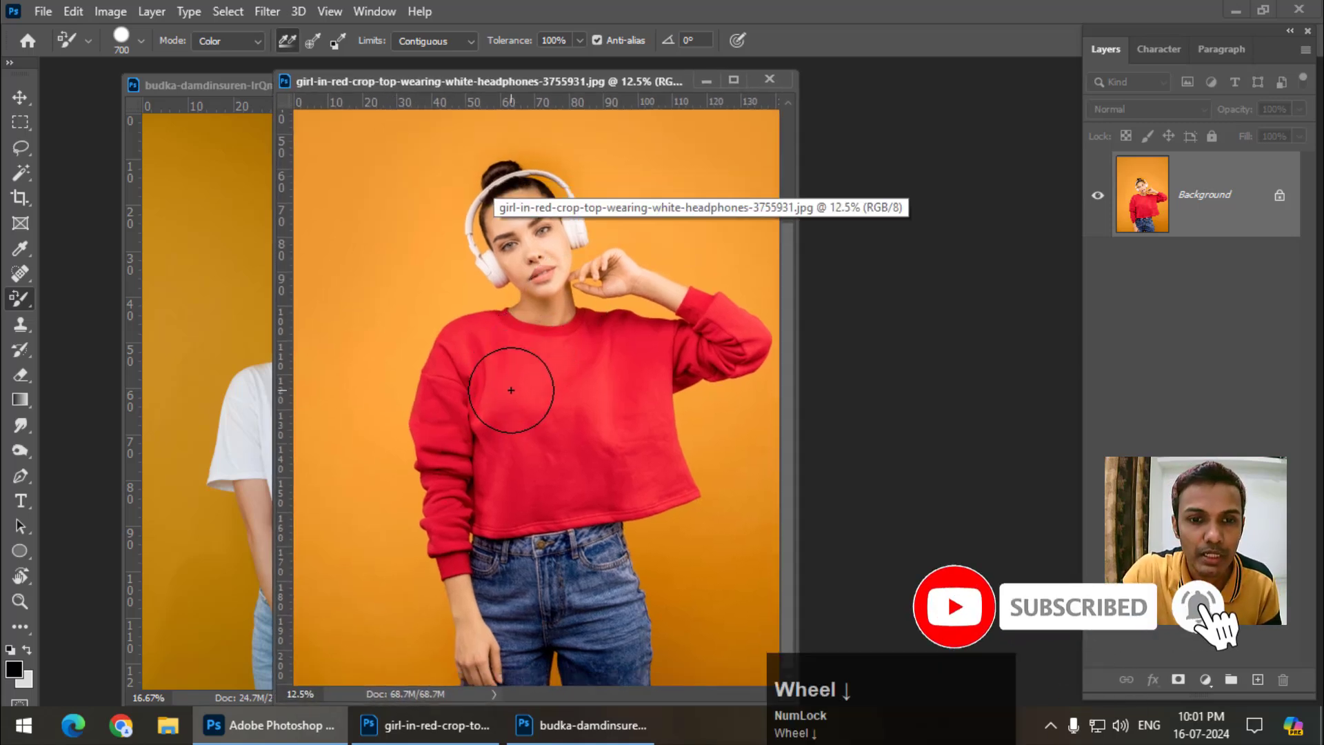
key("bracketleft")
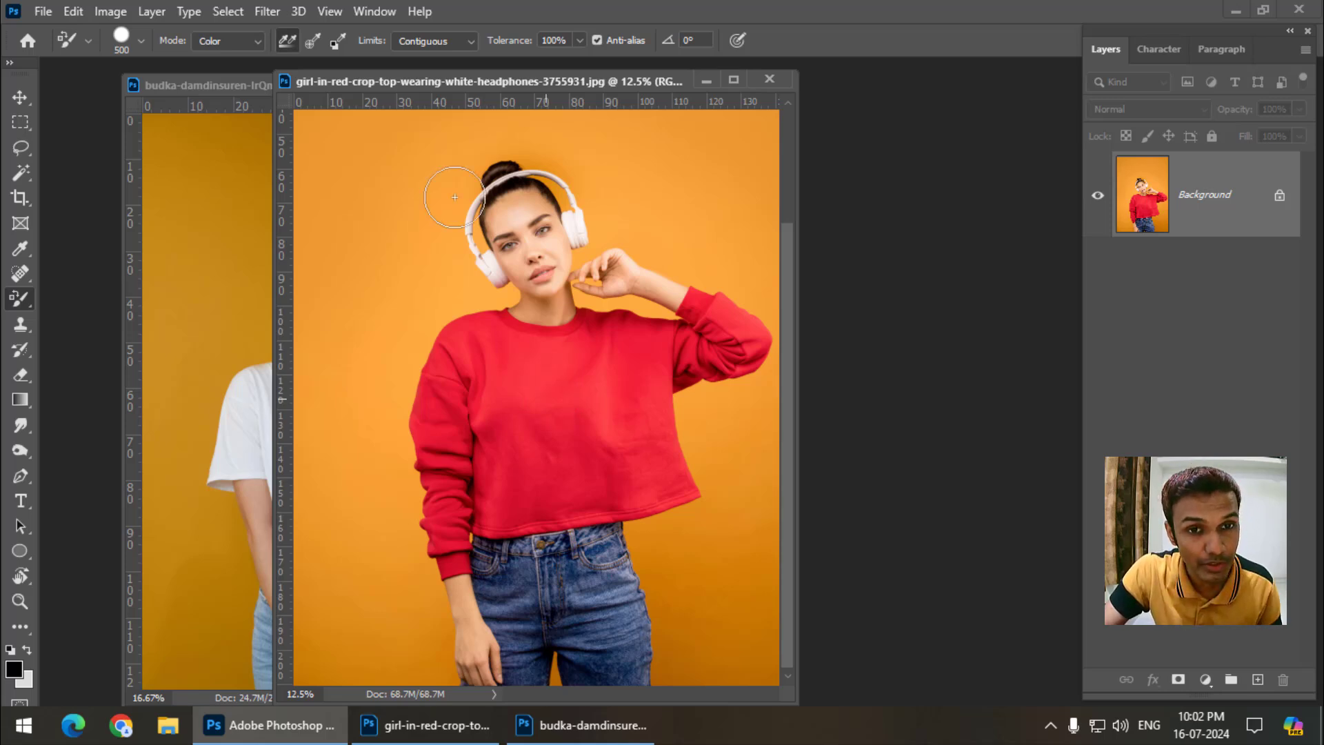
Reposition and widen the document window of the headphones photo
left_click_drag(420, 89, 419, 87)
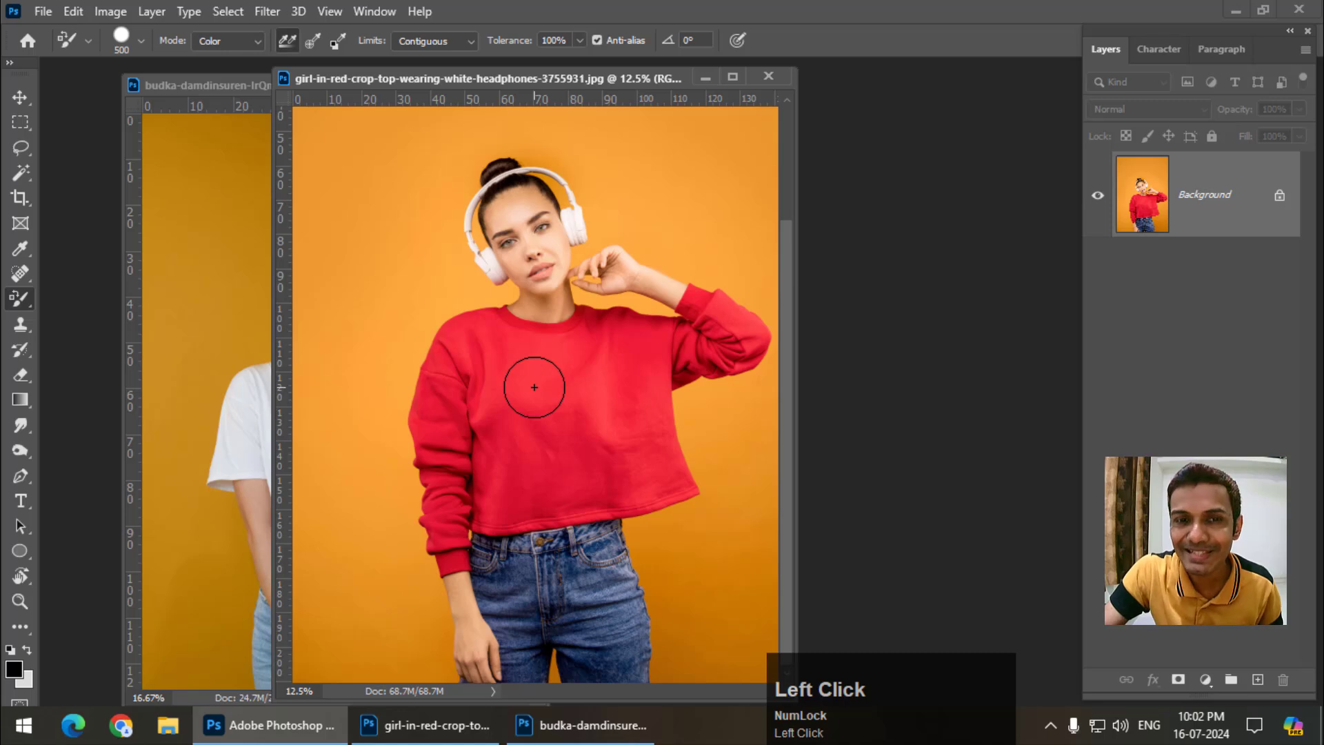
scroll(534, 388, "down", 1)
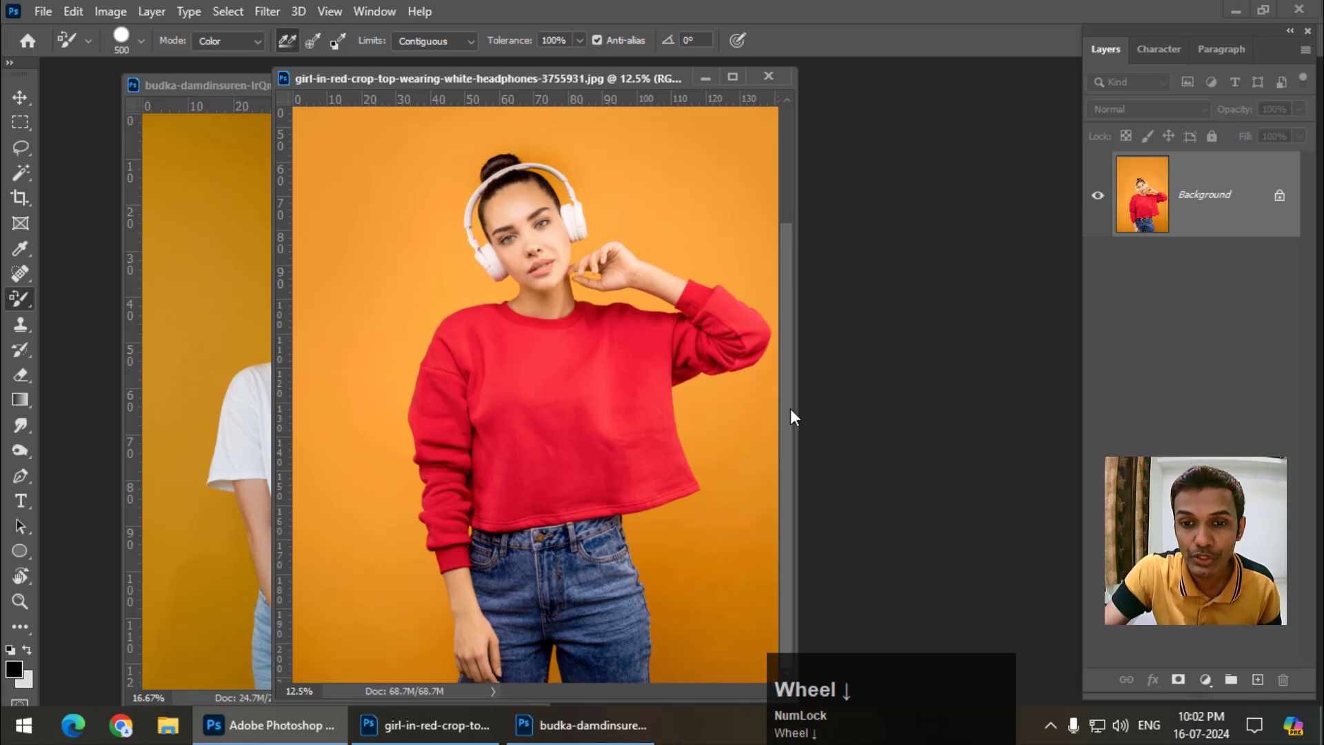
left_click_drag(796, 408, 877, 408)
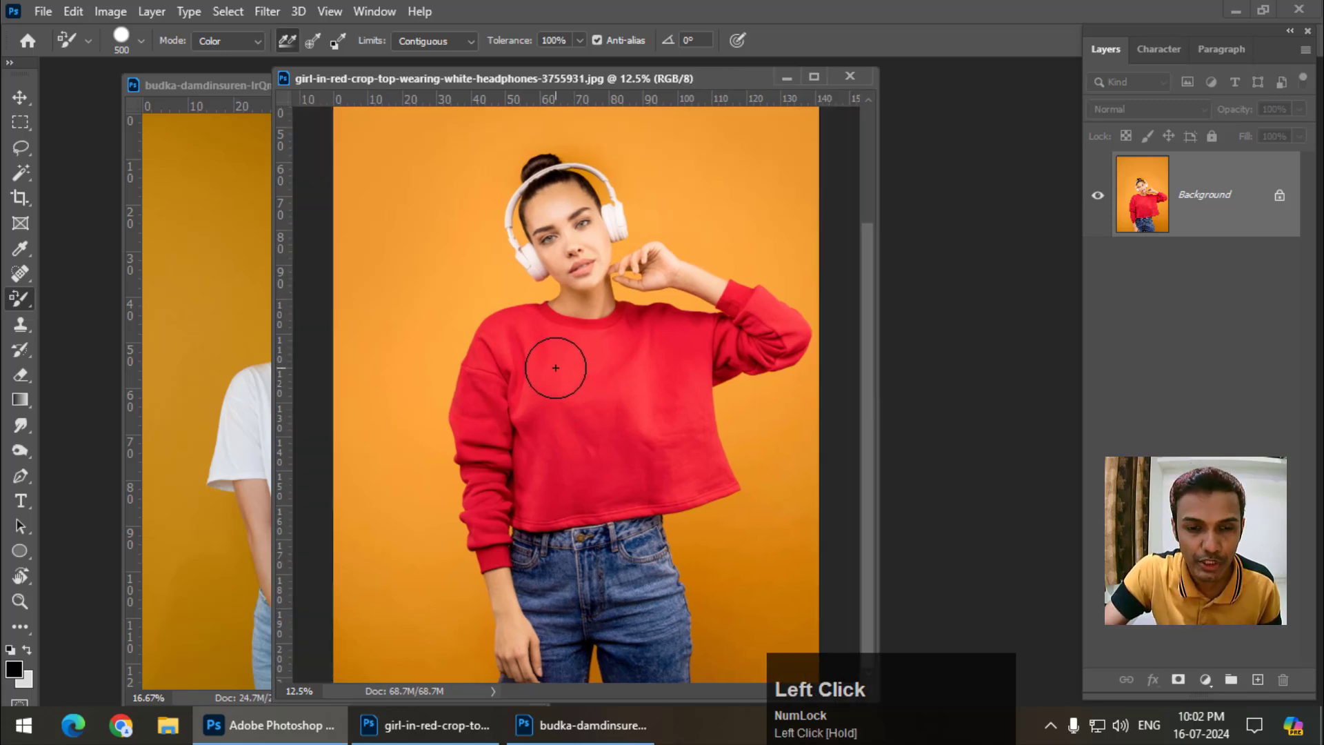
Set the foreground color to blue, hex 134da4
left_click(15, 676)
left_click_drag(905, 177, 905, 205)
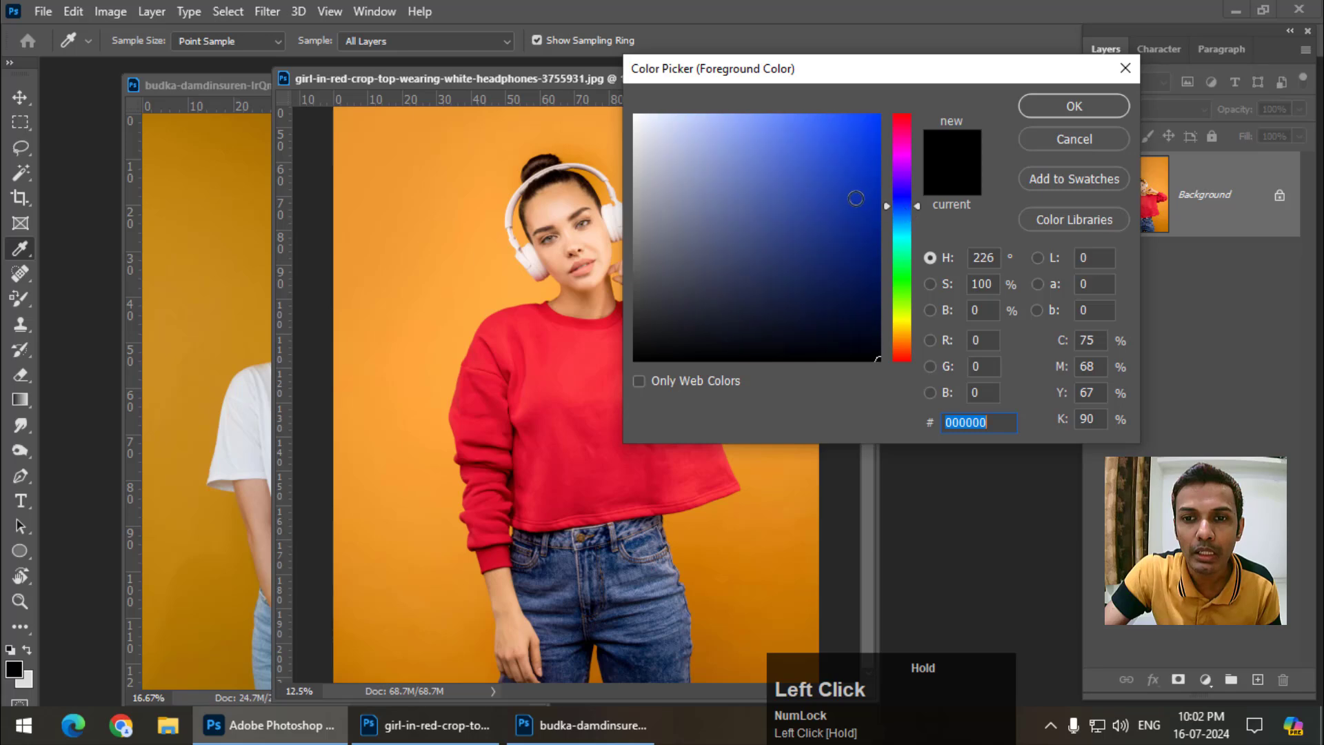
left_click(853, 200)
left_click(1072, 105)
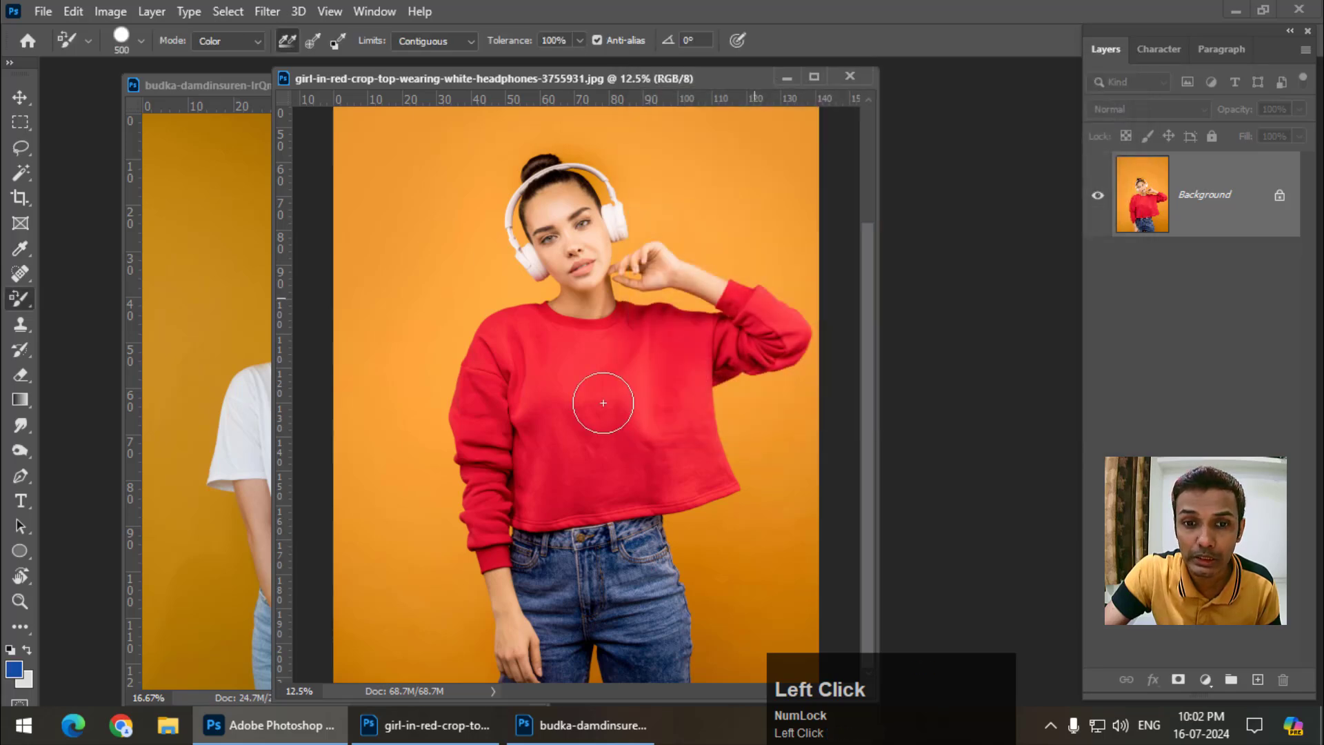
Select the whole red sweater, including the lower cuff and the raised sleeve, with the Quick Selection Tool
right_click(19, 175)
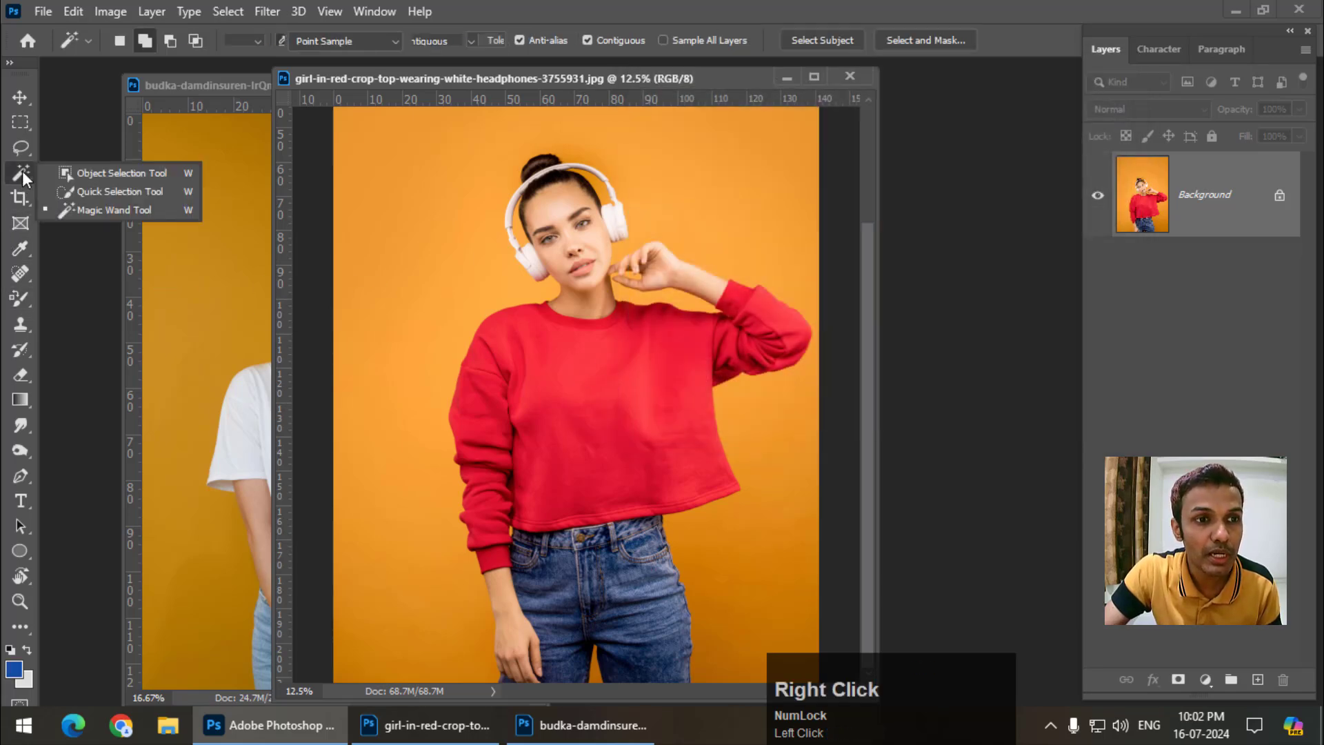
left_click(76, 190)
right_click(14, 172)
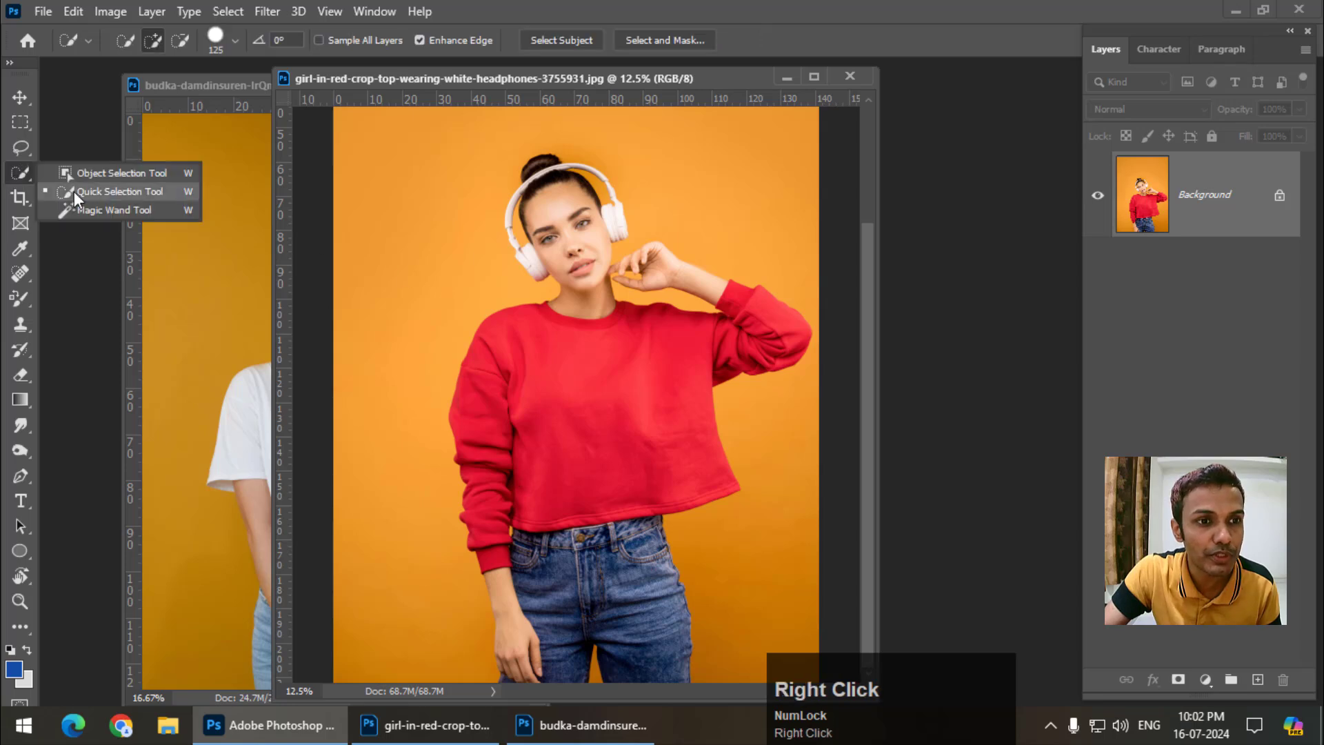
left_click(73, 191)
mouse_move(557, 408)
left_mouse_down()
mouse_move(535, 414)
mouse_move(528, 435)
left_mouse_up()
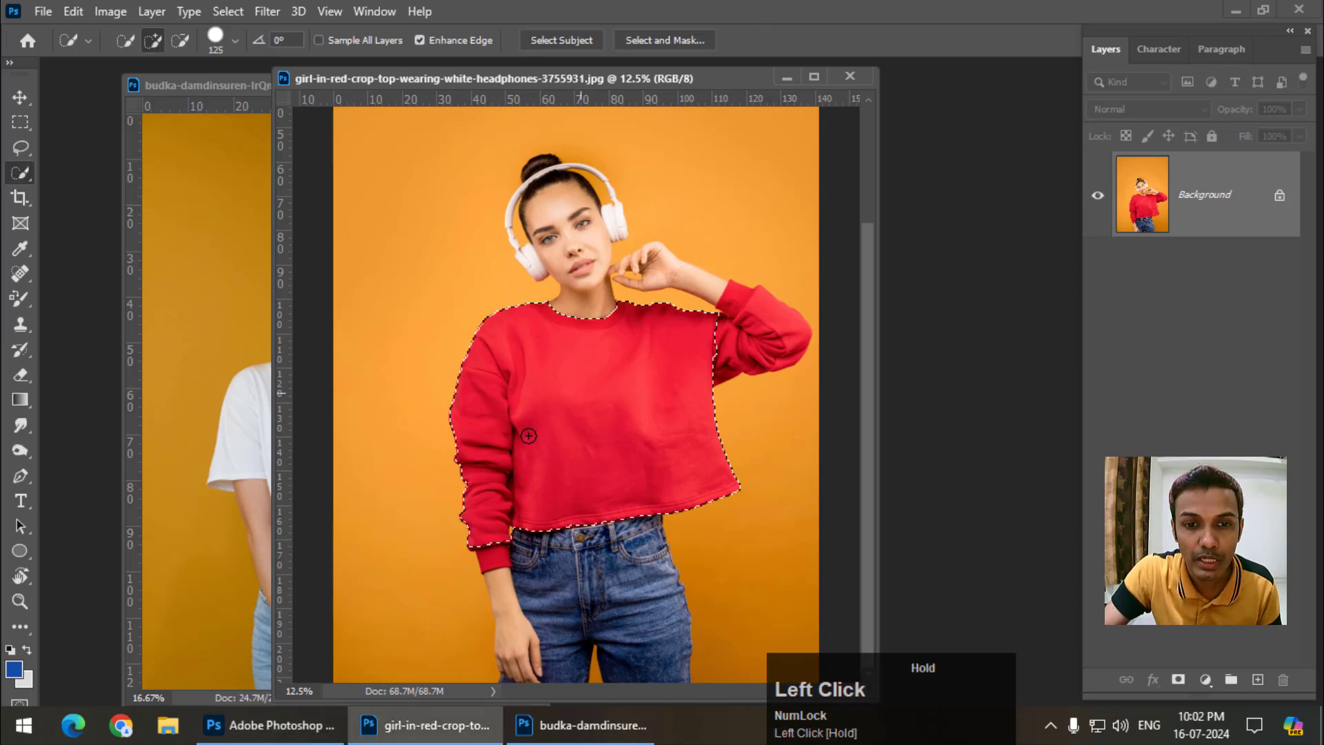
left_click_drag(489, 548, 487, 558)
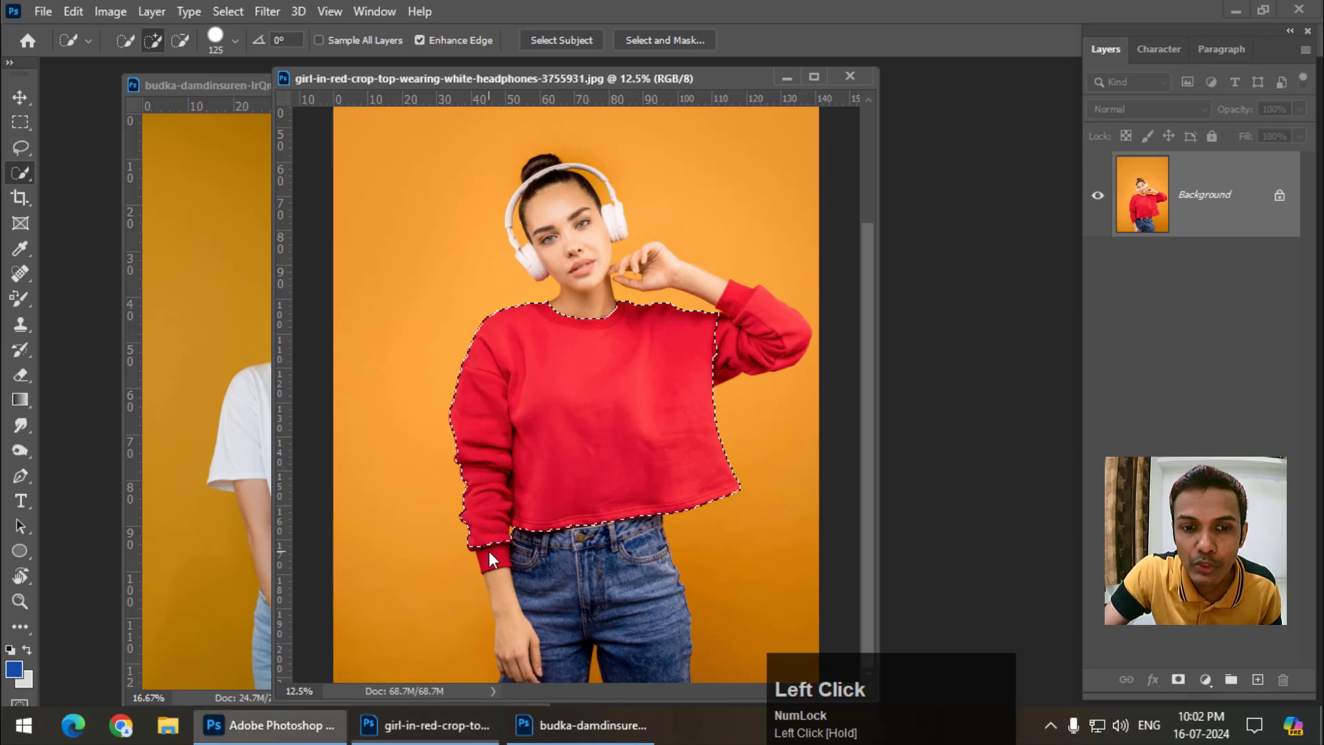
left_click(768, 337)
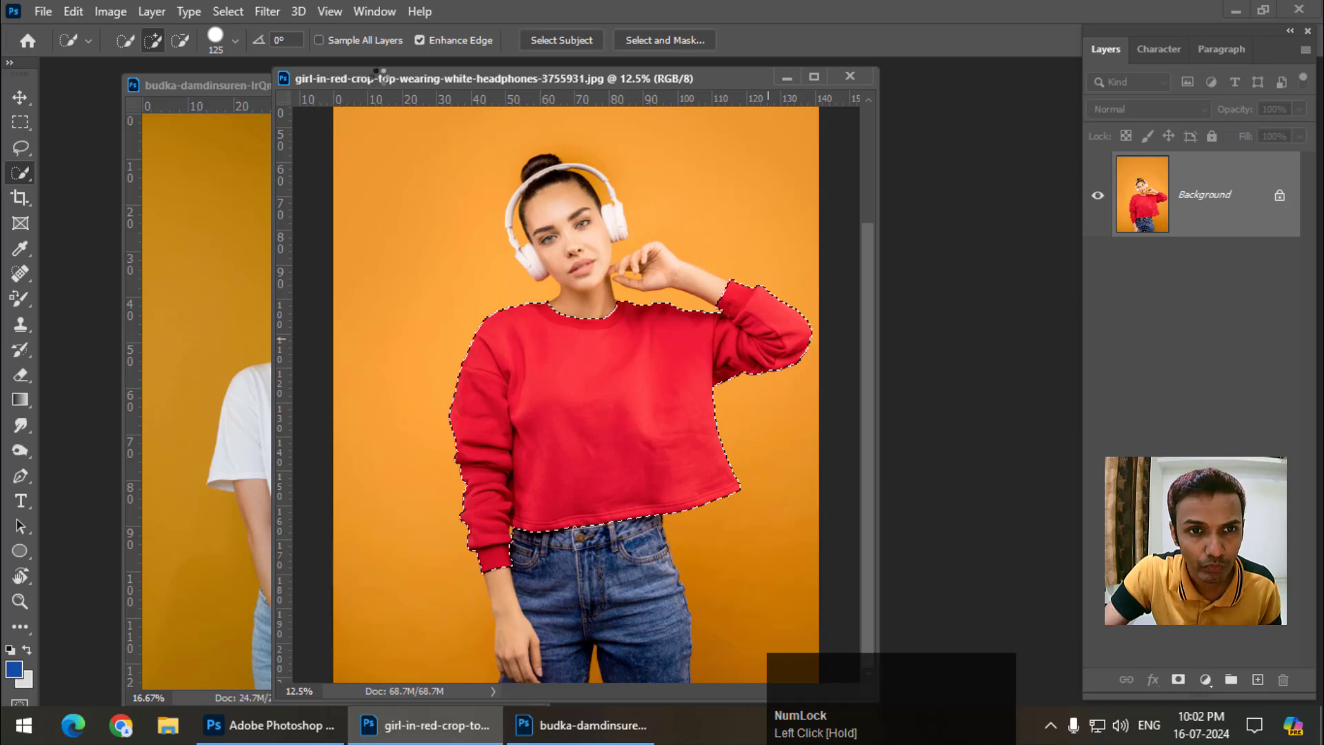
Recolor the selected sweater blue with the Color Replacement Tool at brush size 700, covering the body and both sleeves
left_click_drag(376, 77, 408, 76)
left_click_drag(487, 78, 470, 82)
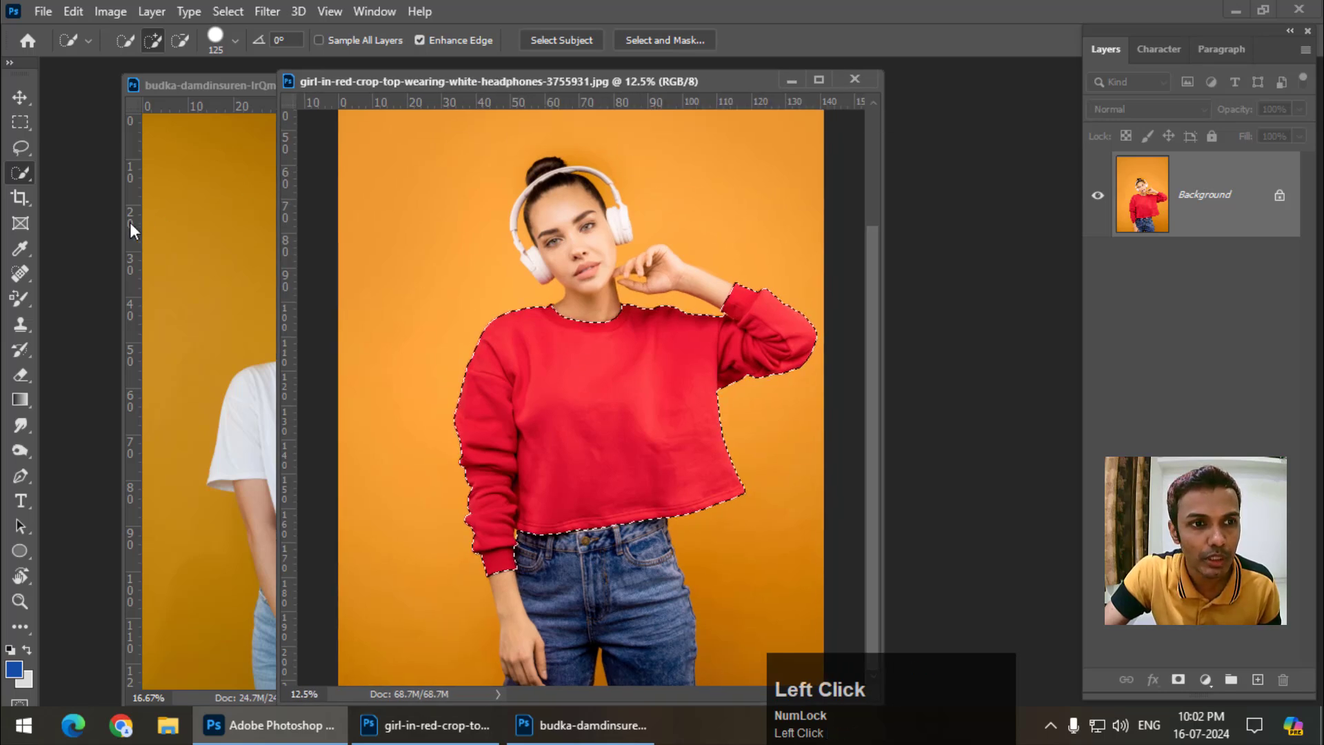
right_click(21, 301)
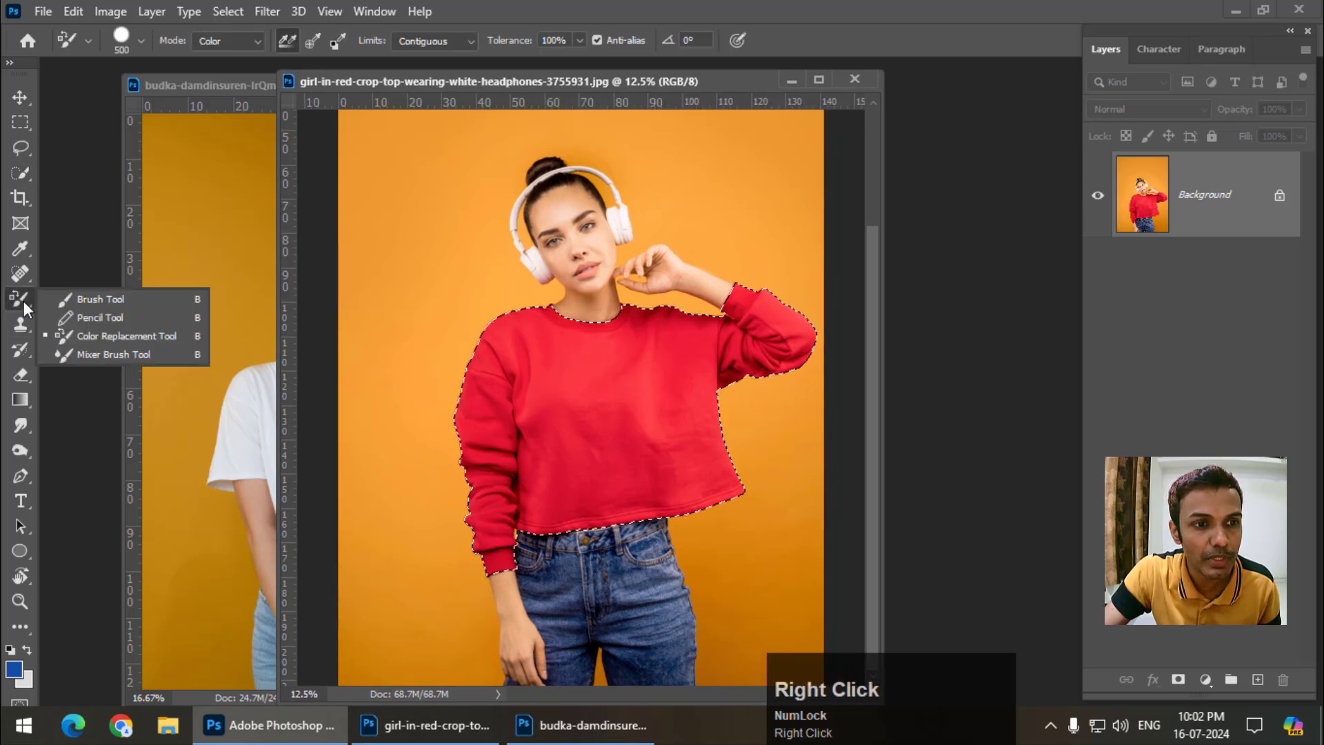
left_click(98, 334)
left_click(105, 335)
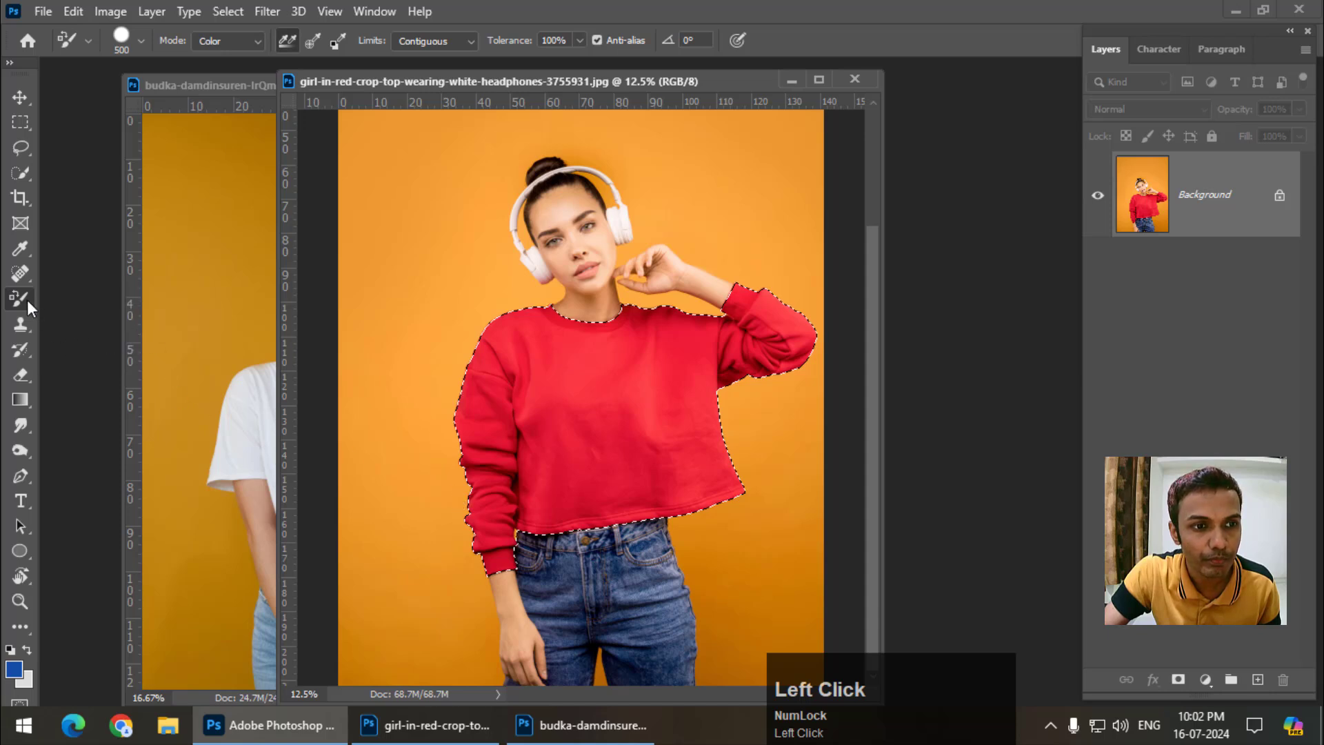
right_click(28, 301)
left_click(89, 335)
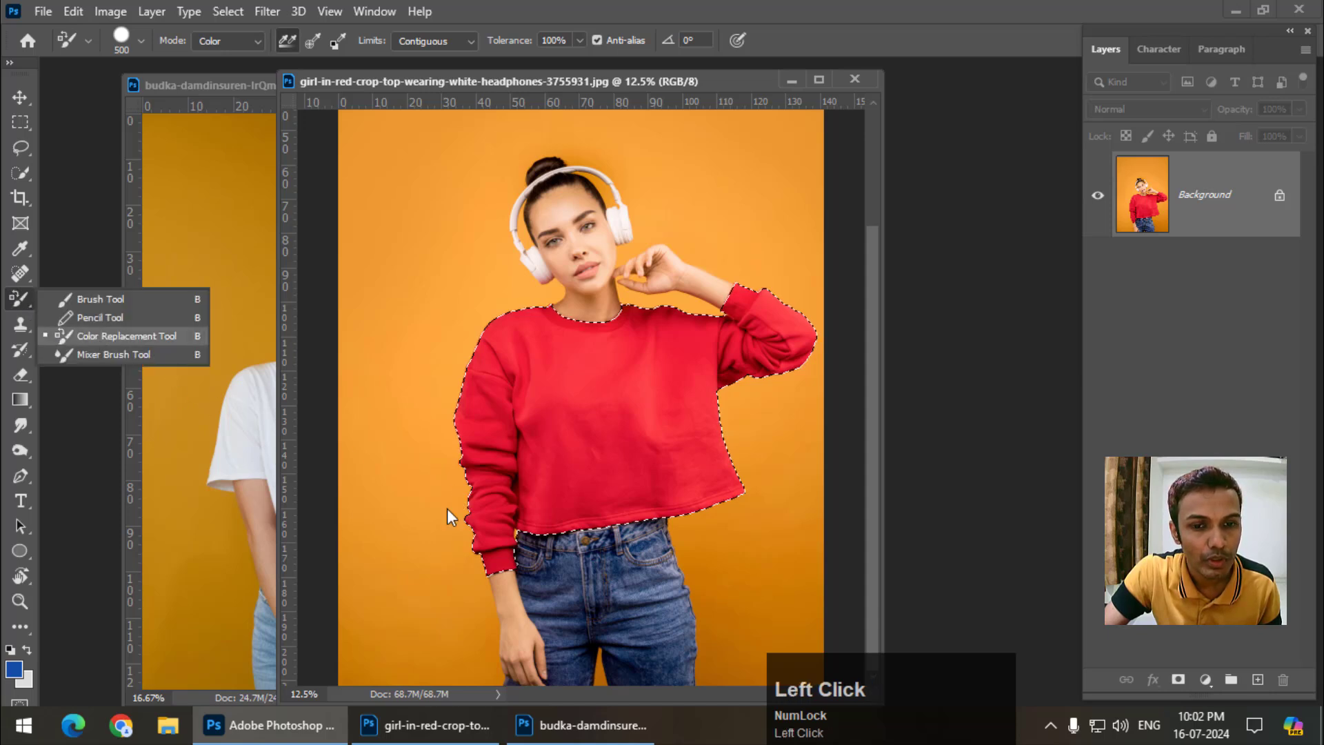
left_click(146, 329)
key("bracketright")
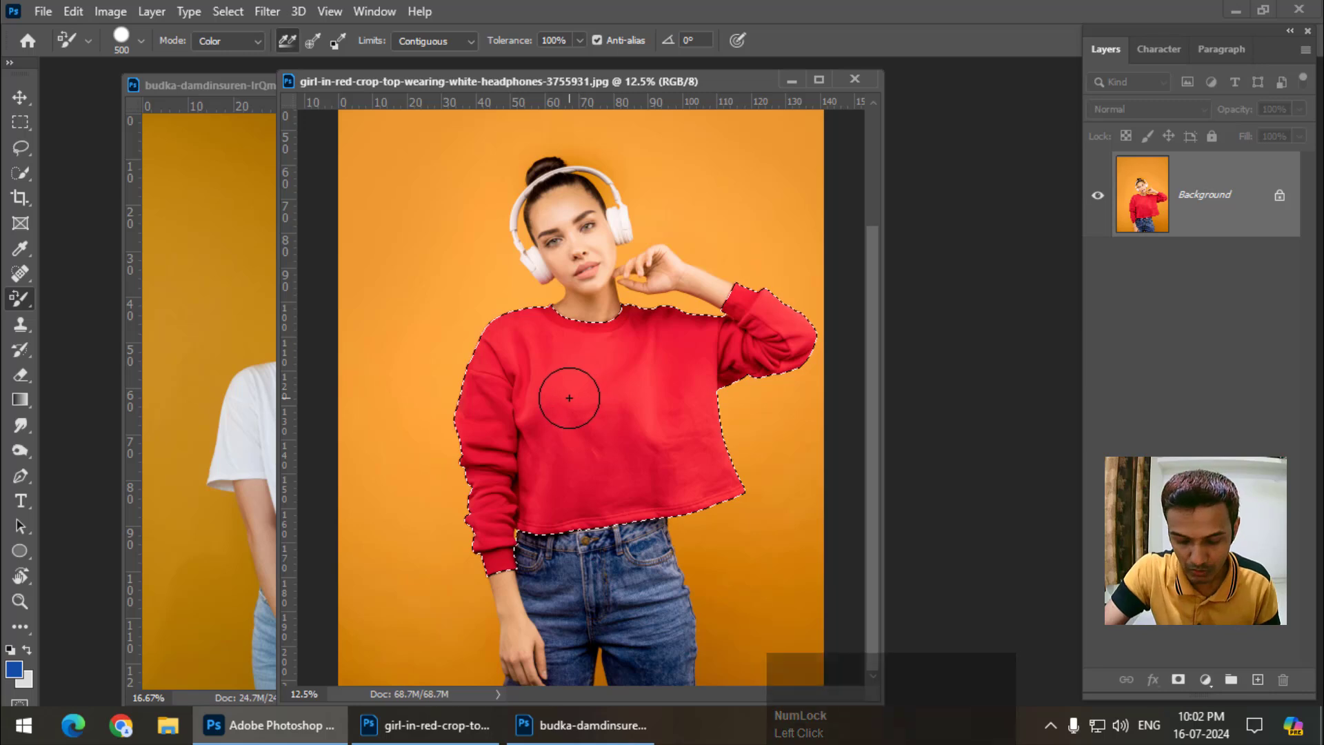
key("bracketright")
mouse_move(569, 398)
left_mouse_down()
mouse_move(504, 401)
mouse_move(505, 374)
mouse_move(529, 363)
mouse_move(510, 345)
mouse_move(472, 385)
mouse_move(486, 495)
mouse_move(509, 504)
mouse_move(487, 527)
mouse_move(501, 555)
mouse_move(535, 446)
mouse_move(559, 426)
mouse_move(556, 489)
mouse_move(677, 454)
left_mouse_up()
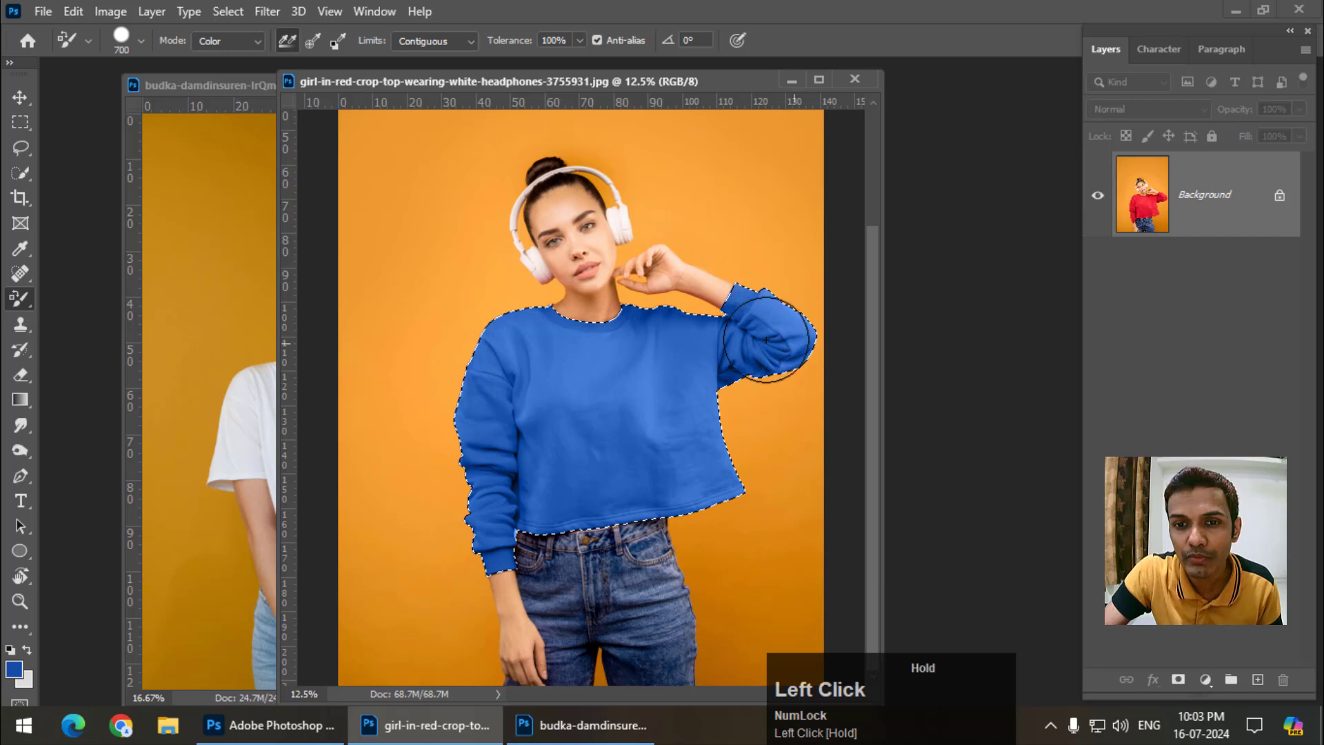
mouse_move(633, 431)
left_mouse_down()
mouse_move(498, 488)
mouse_move(545, 469)
left_mouse_up()
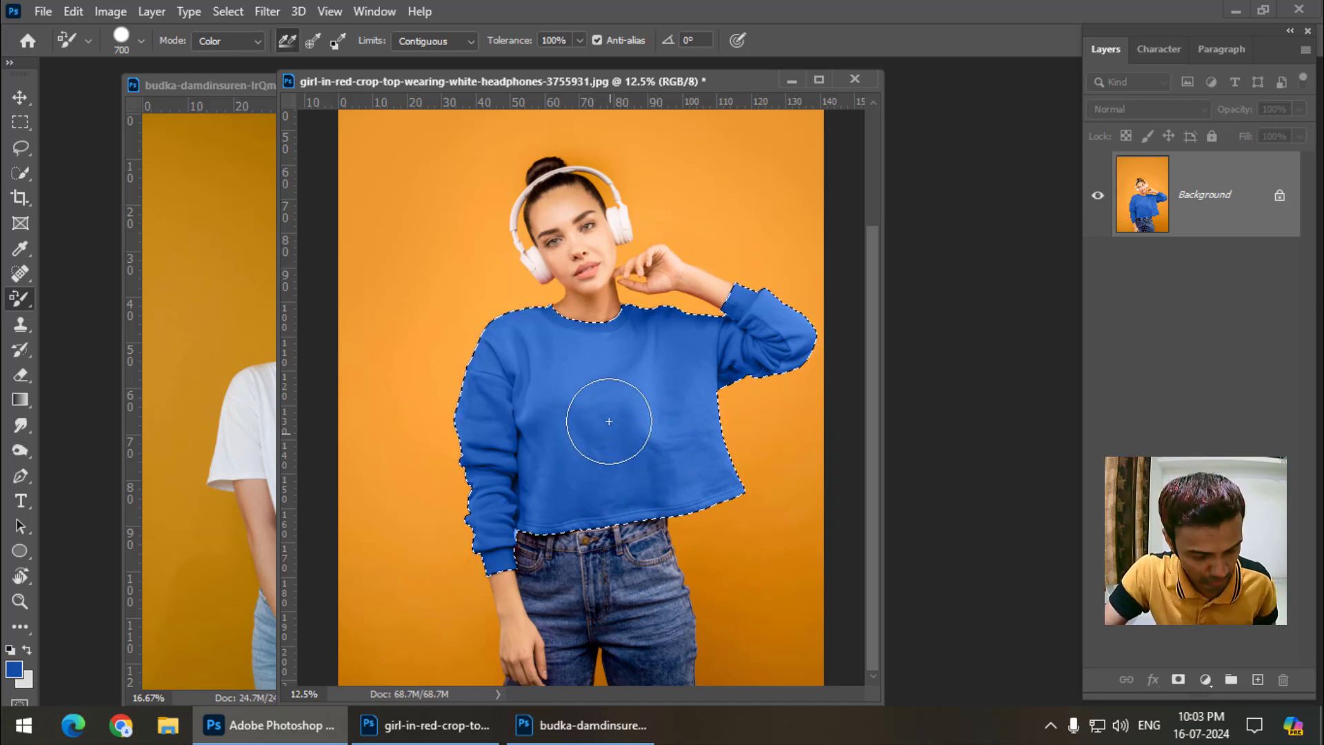
Deselect the sweater and compare it with the original by reverting the photo and undoing the revert
key("ctrl+d")
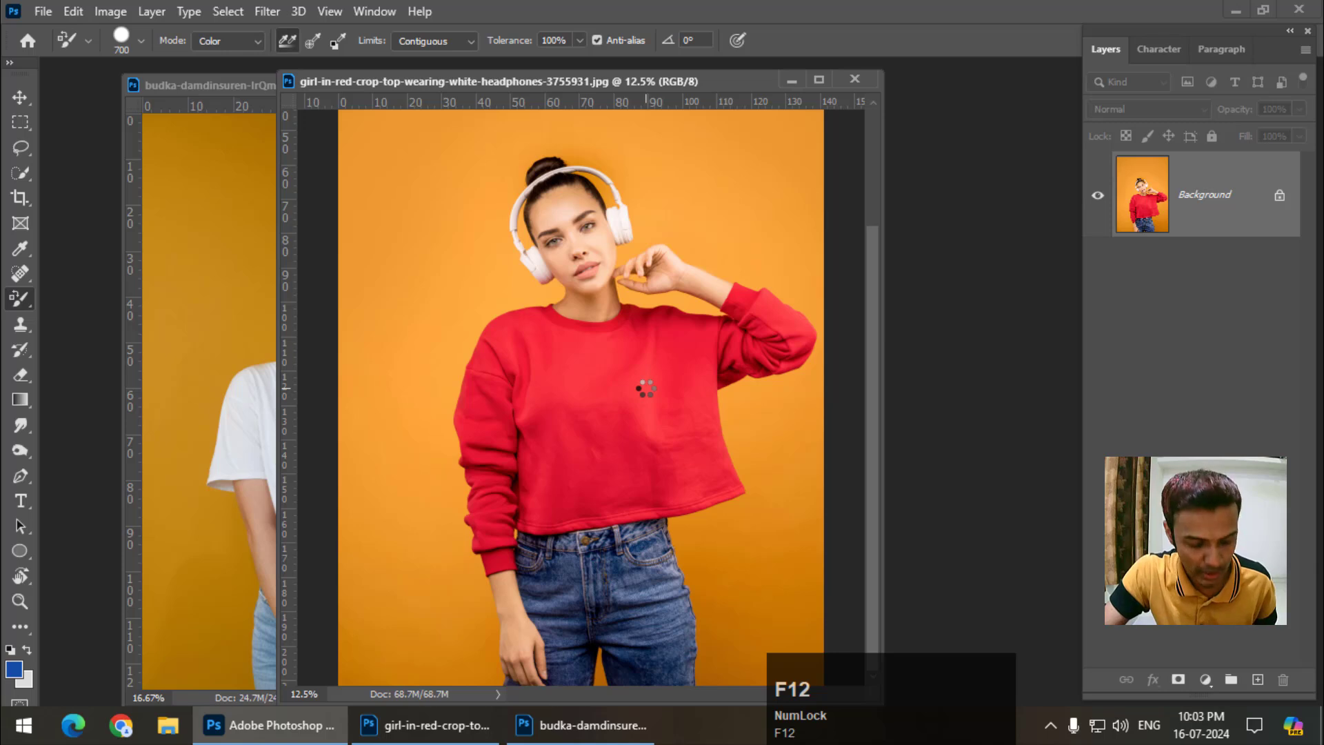
key("ctrl+z")
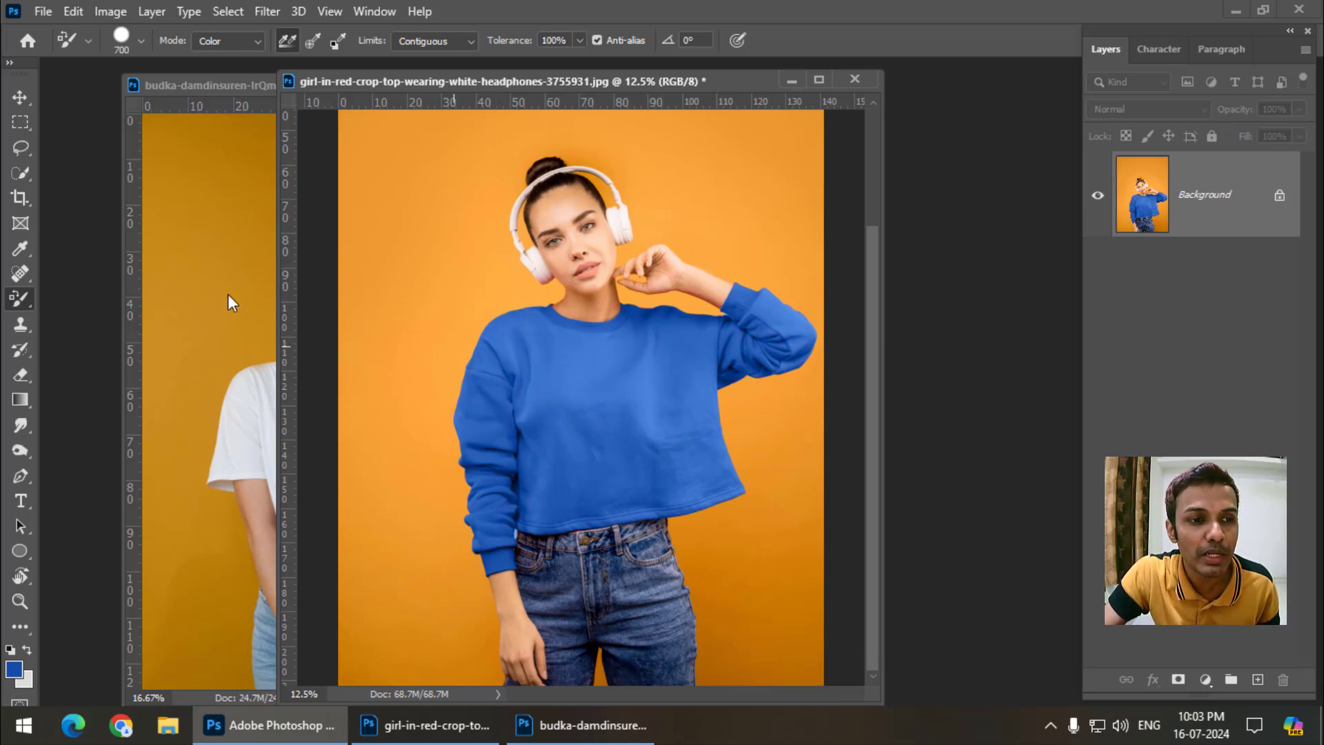
Set the foreground color to green, hex 1ac622, and paint it over the chest area of the blue sweater
left_click(14, 669)
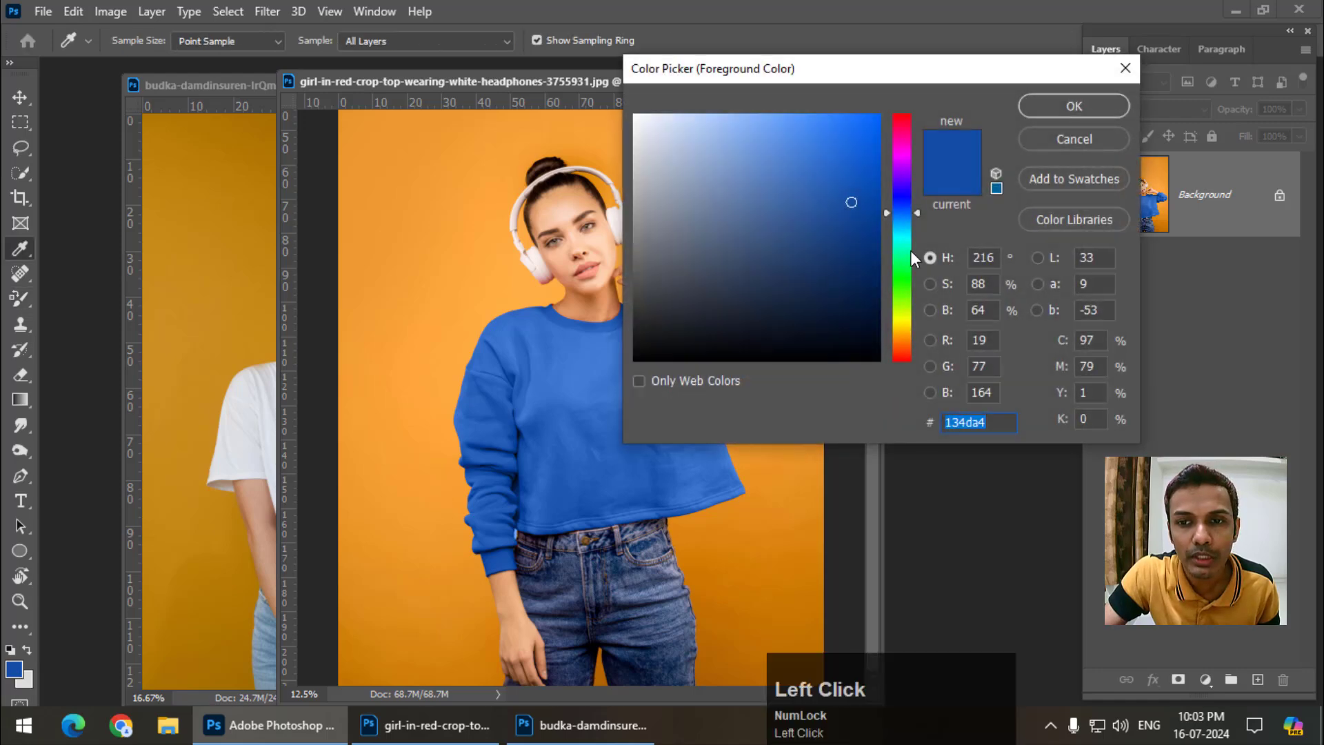
left_click_drag(910, 250, 904, 277)
left_click_drag(849, 184, 849, 168)
left_click(1061, 109)
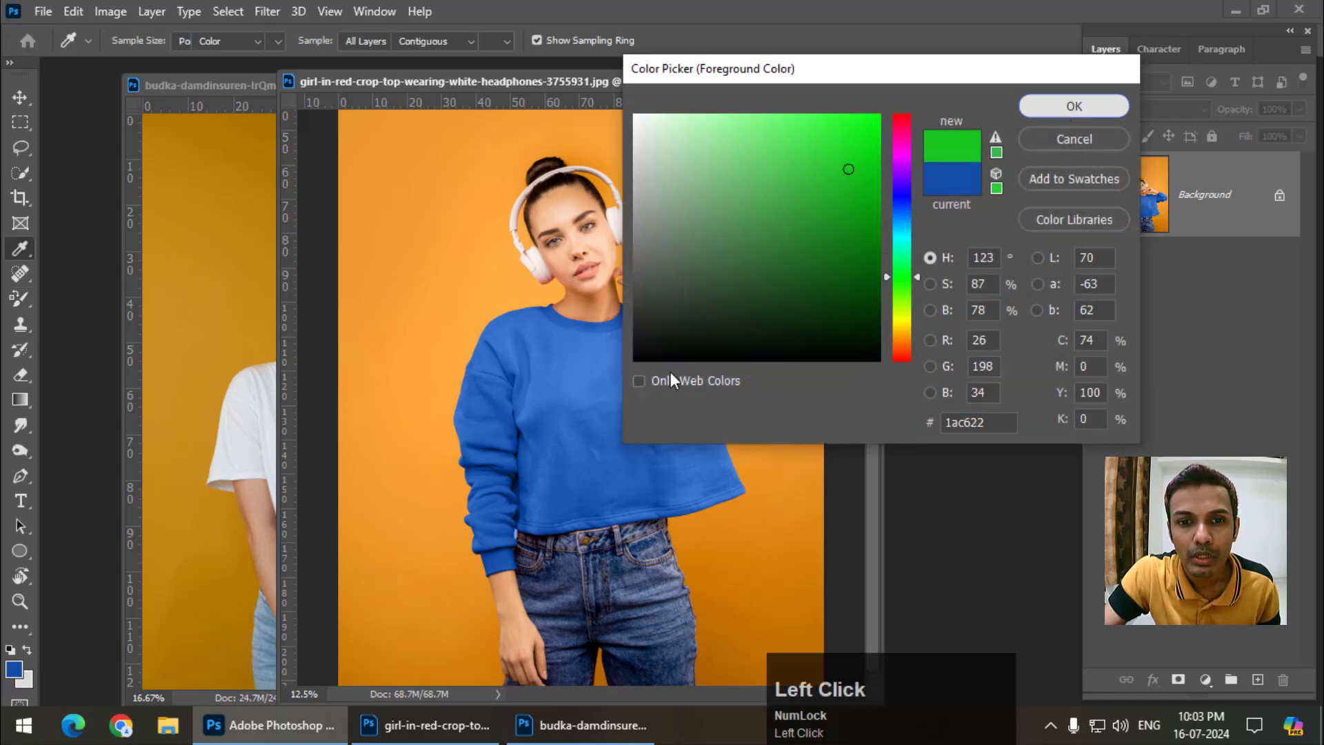
mouse_move(518, 393)
left_mouse_down()
mouse_move(648, 399)
mouse_move(646, 366)
mouse_move(534, 430)
mouse_move(580, 432)
left_mouse_up()
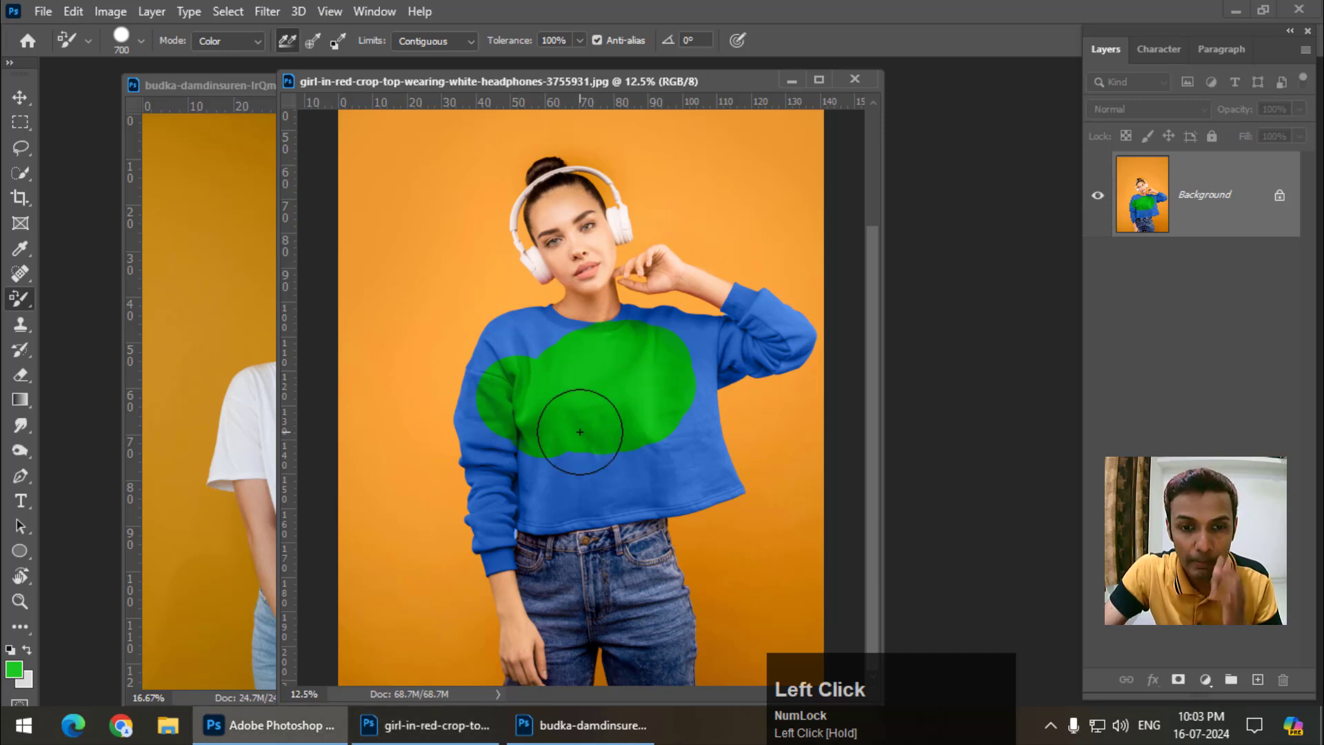
Try to recolor the white T-shirt in the other open photo green with a brush size of 300
left_click(227, 85)
left_click_drag(330, 85, 338, 86)
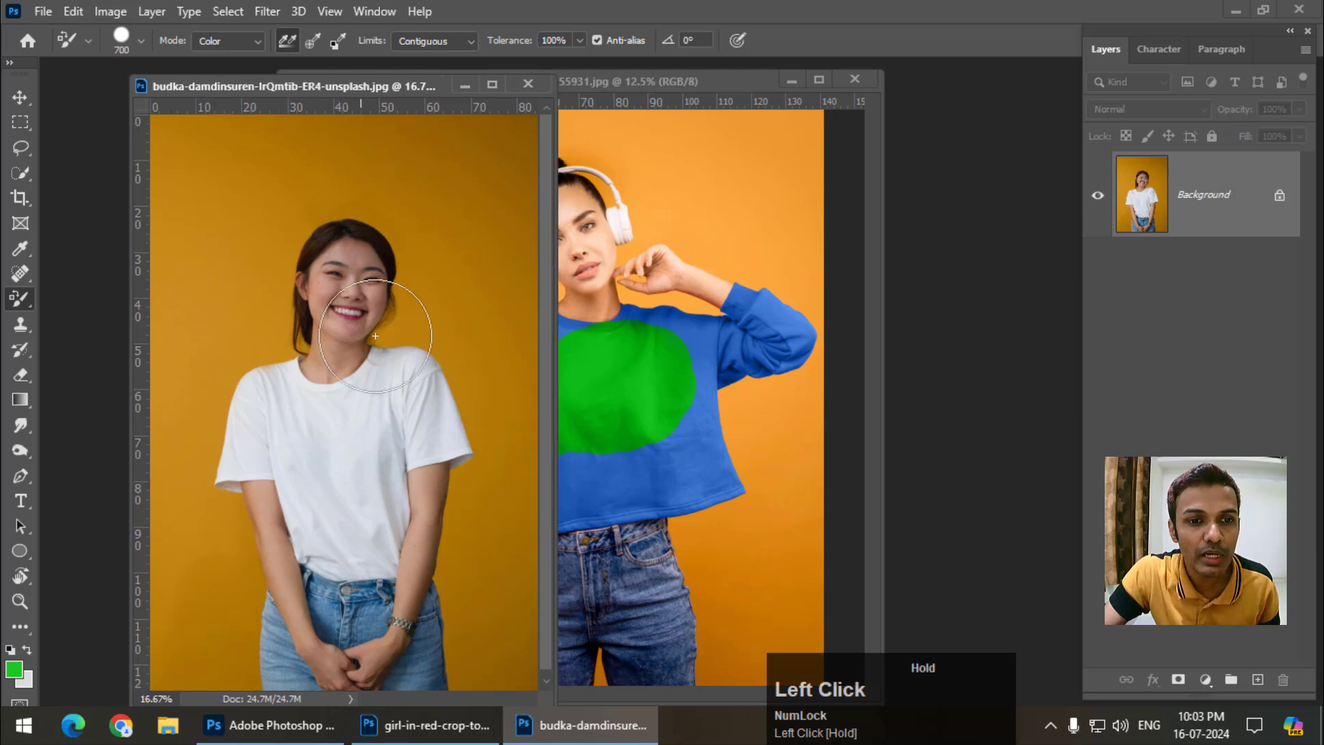
key("bracketleft")
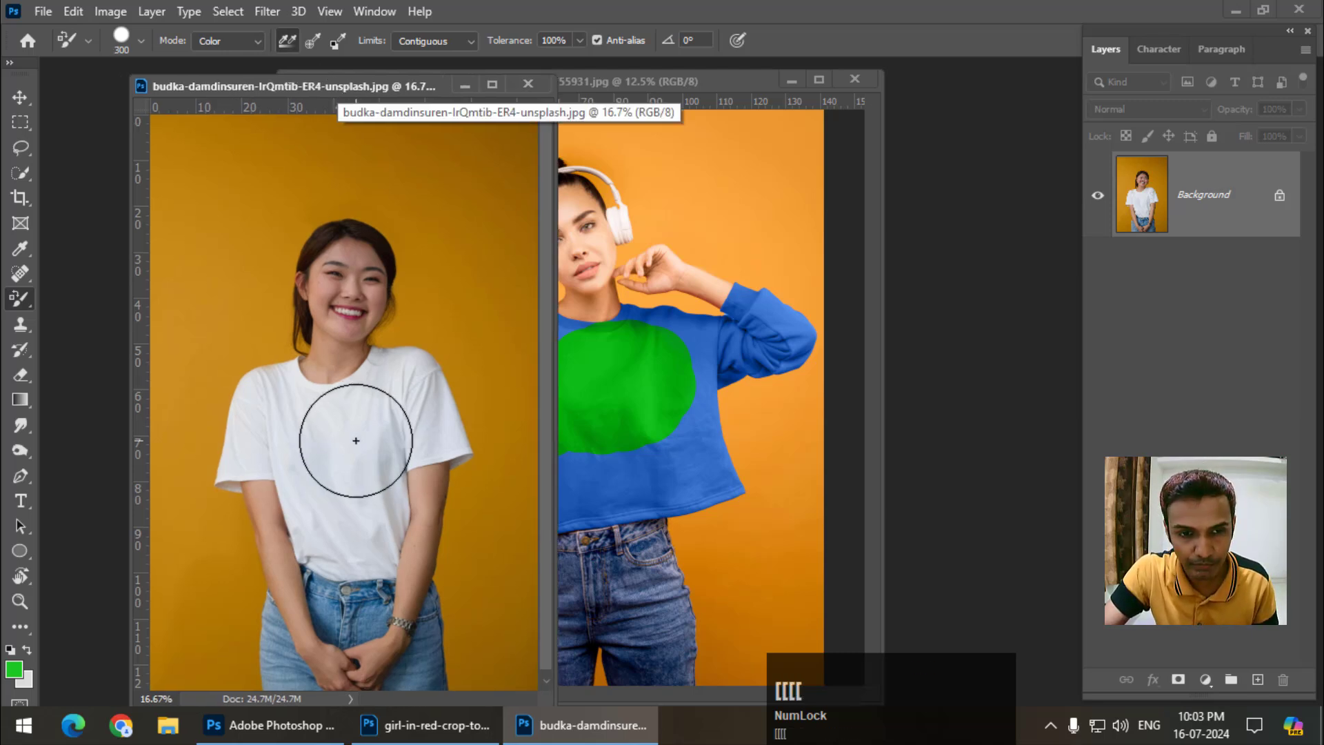
scroll(301, 423, "down", 1)
mouse_move(291, 410)
left_mouse_down()
mouse_move(331, 516)
mouse_move(379, 400)
mouse_move(403, 391)
mouse_move(416, 418)
mouse_move(402, 386)
mouse_move(350, 466)
mouse_move(402, 370)
mouse_move(432, 427)
mouse_move(423, 386)
mouse_move(324, 443)
mouse_move(278, 422)
mouse_move(255, 446)
mouse_move(251, 432)
mouse_move(297, 419)
mouse_move(319, 499)
mouse_move(346, 525)
mouse_move(376, 459)
left_mouse_up()
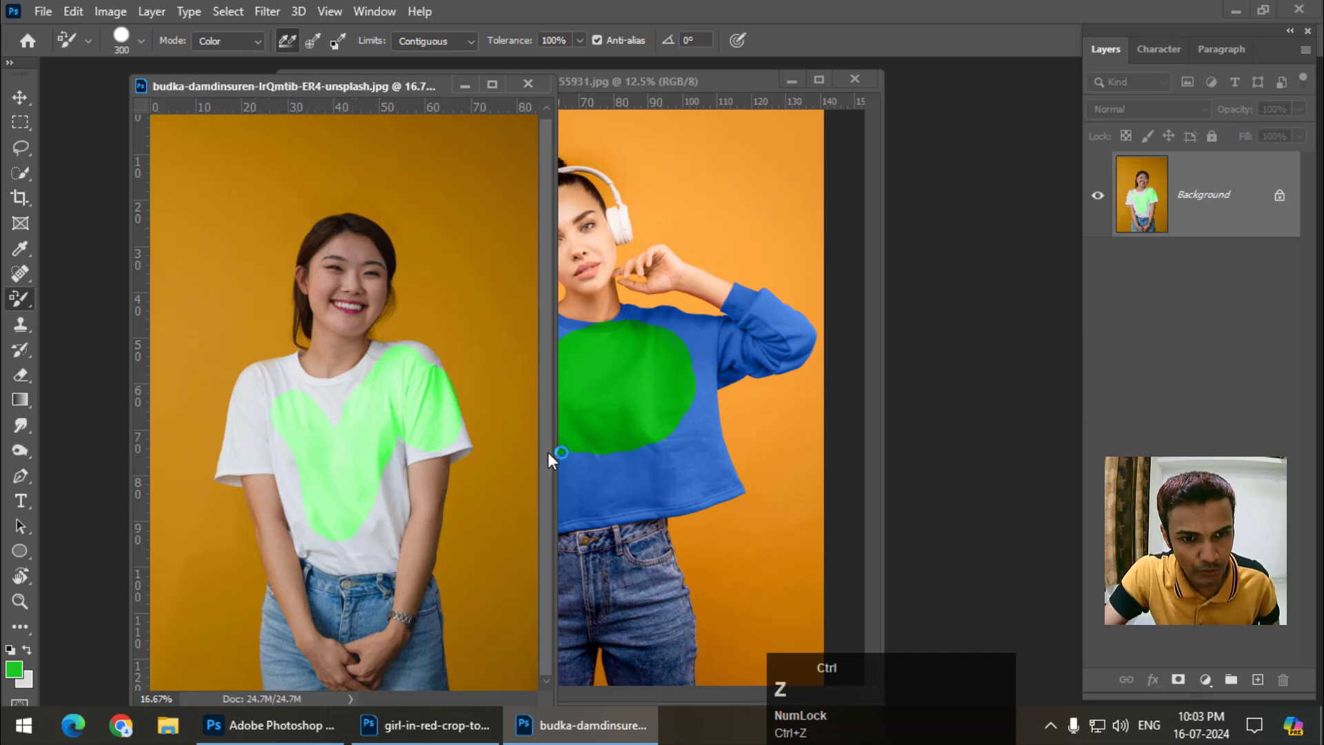
key("ctrl+z")
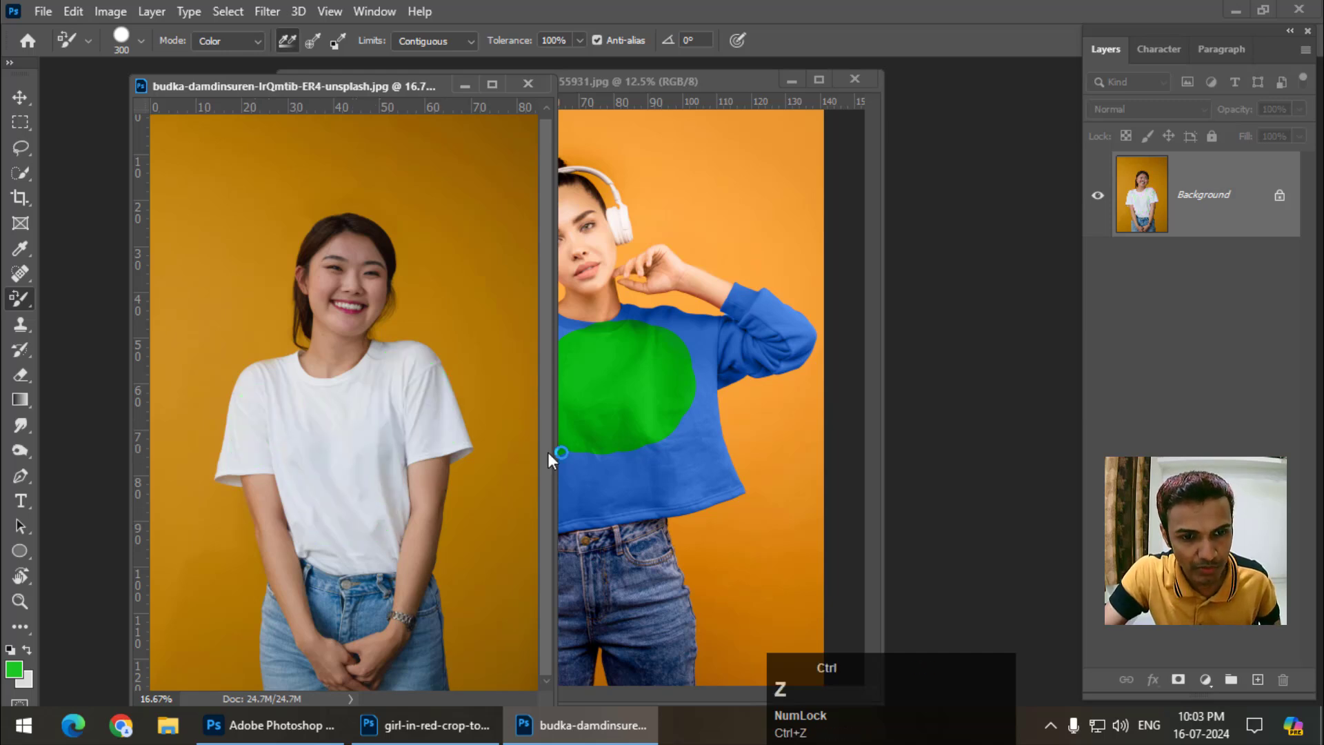
Return to the sweater photo and undo its color changes back to the original red sweater with its selection active
left_click(660, 83)
key("F12")
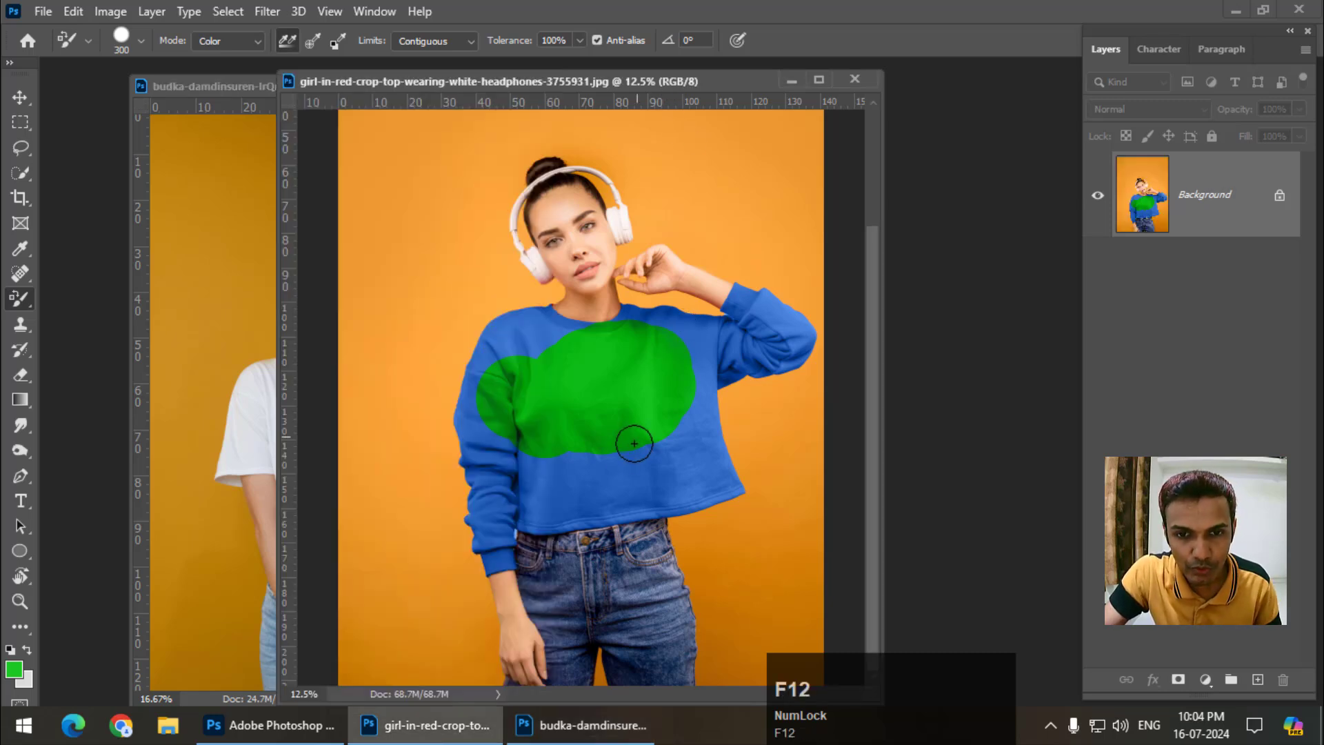
left_click(609, 224)
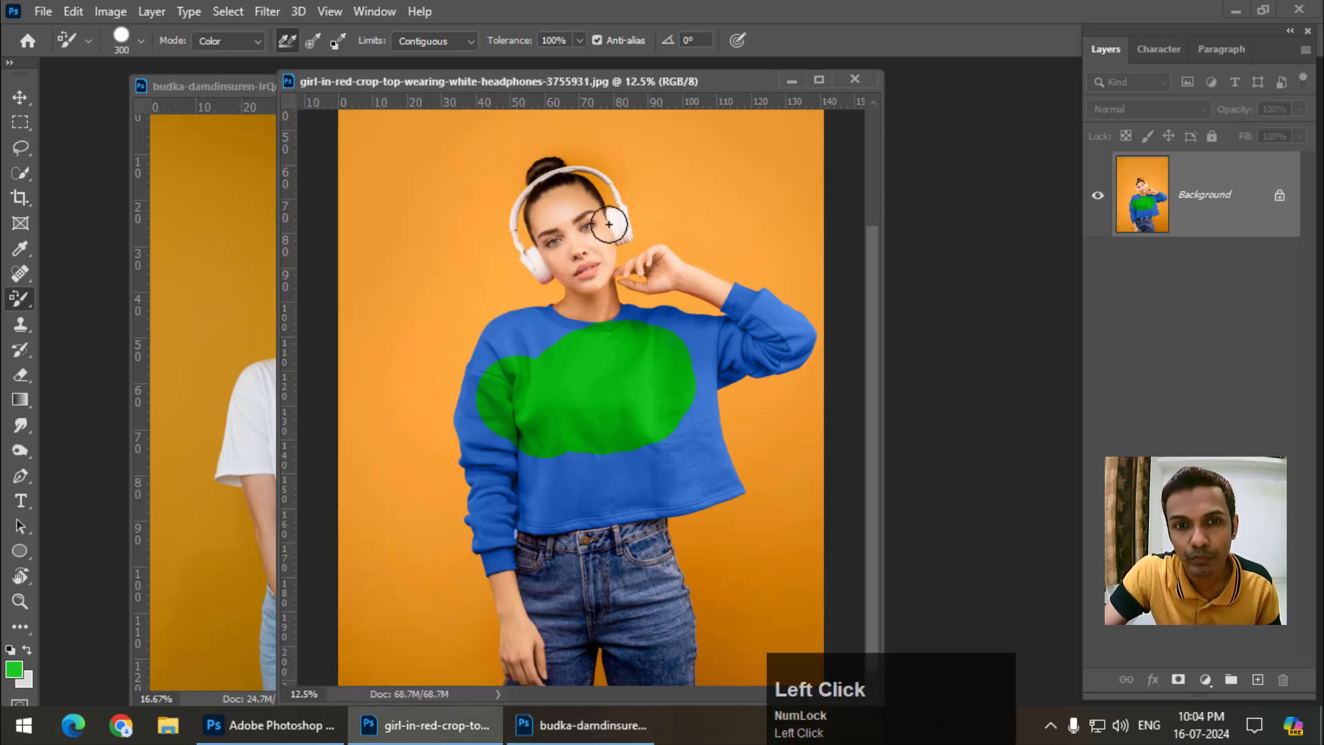
key("F12")
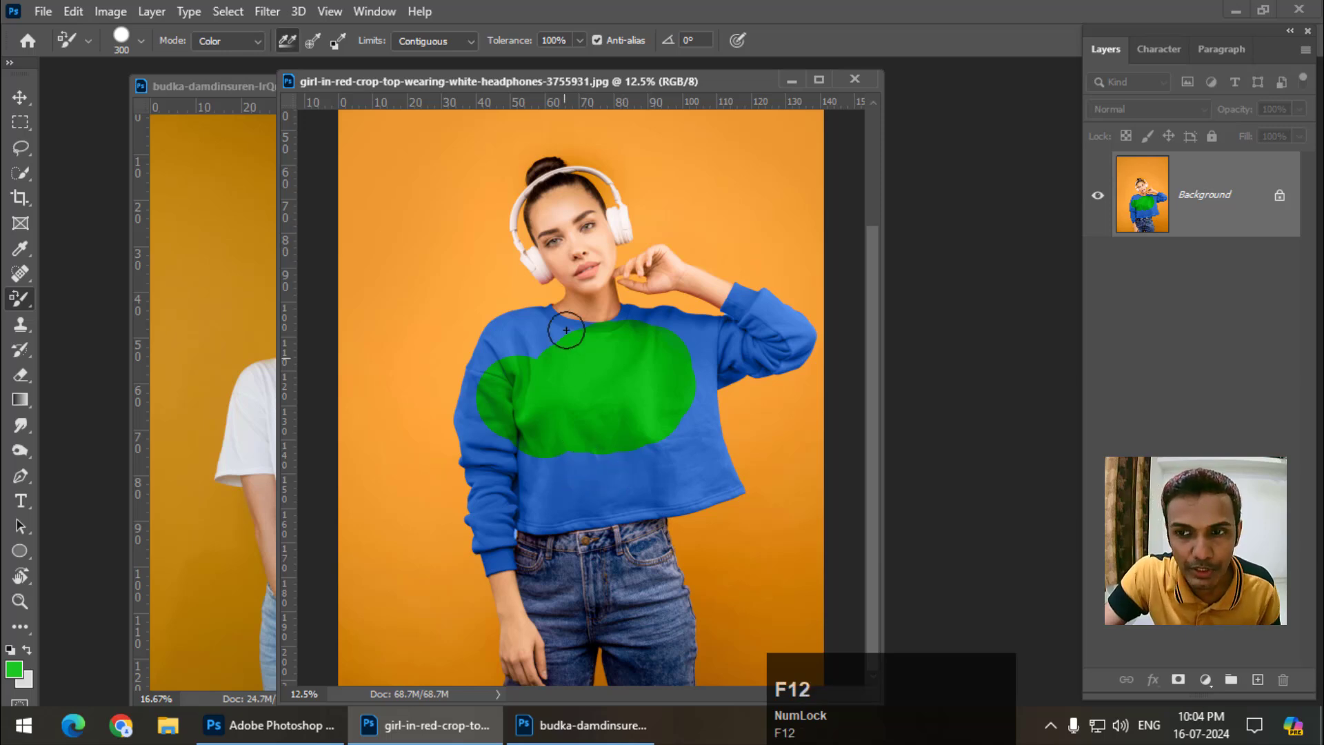
key("ctrl+z")
key("ctrl+z")
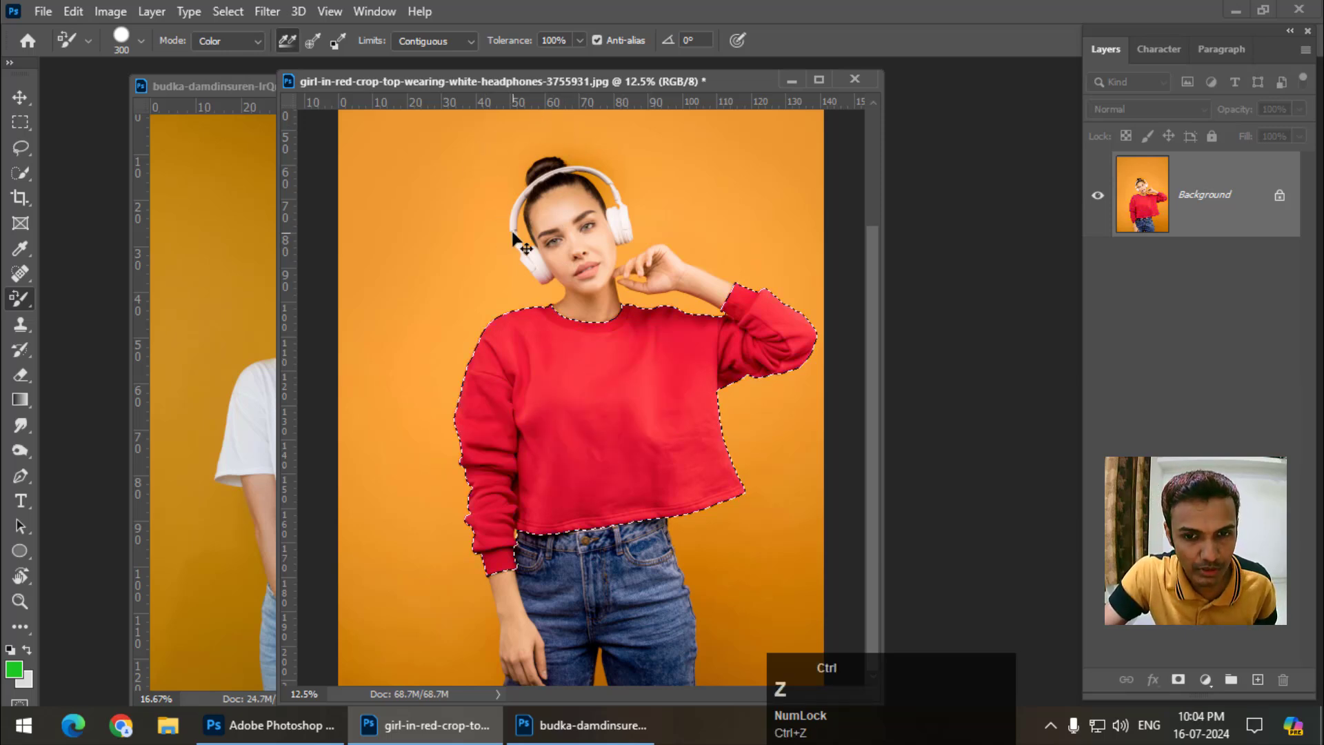
Set the foreground color to black, hex 000000, paint it over the whole selected sweater at brush size 700, and deselect
left_click(14, 669)
left_click_drag(873, 365, 956, 187)
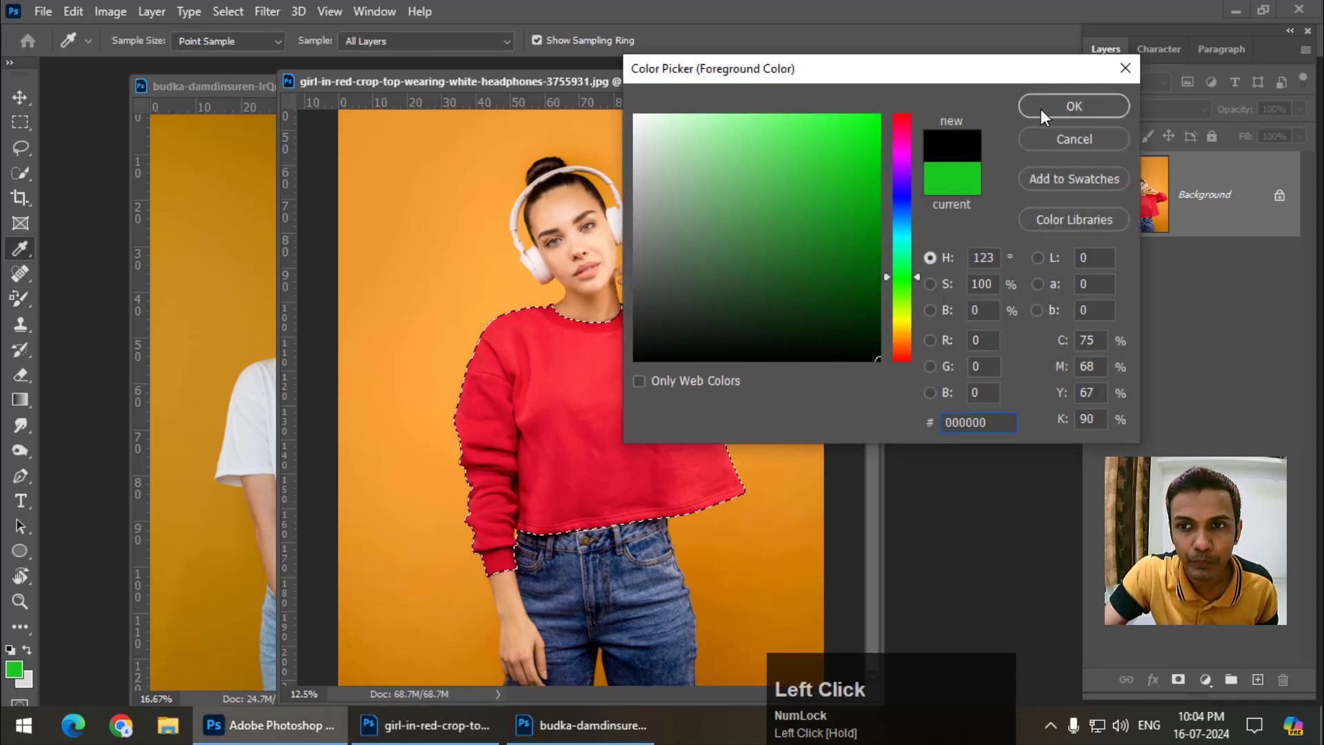
left_click(1074, 106)
key("bracketright")
key("bracketright")
key("bracketright")
key("bracketright")
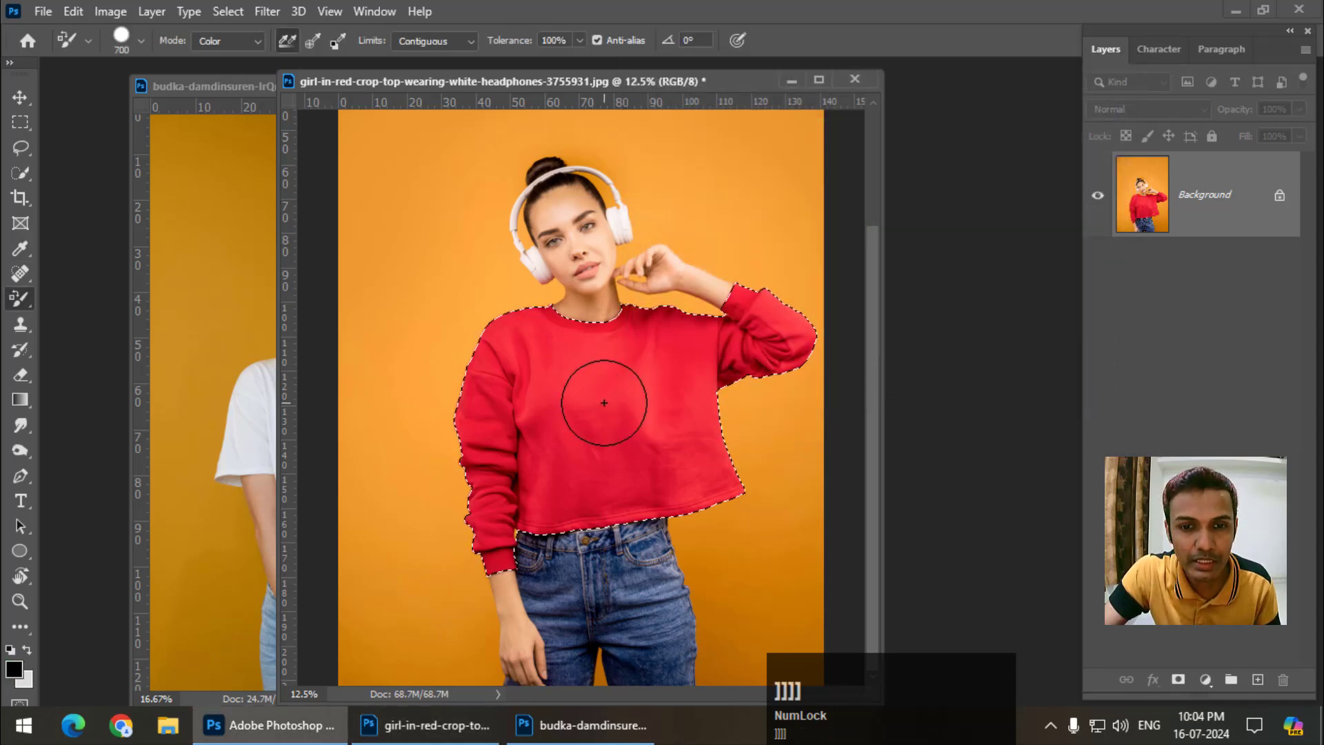
mouse_move(526, 408)
left_mouse_down()
mouse_move(521, 335)
mouse_move(496, 349)
mouse_move(479, 402)
mouse_move(463, 538)
mouse_move(513, 521)
mouse_move(516, 470)
mouse_move(571, 488)
mouse_move(656, 439)
mouse_move(650, 465)
mouse_move(707, 484)
mouse_move(732, 469)
mouse_move(557, 513)
mouse_move(697, 450)
mouse_move(688, 371)
mouse_move(585, 349)
mouse_move(625, 375)
mouse_move(625, 318)
mouse_move(600, 393)
mouse_move(664, 415)
mouse_move(752, 320)
mouse_move(812, 333)
mouse_move(683, 314)
mouse_move(718, 303)
mouse_move(666, 385)
mouse_move(487, 389)
mouse_move(468, 475)
mouse_move(512, 589)
mouse_move(503, 561)
left_mouse_up()
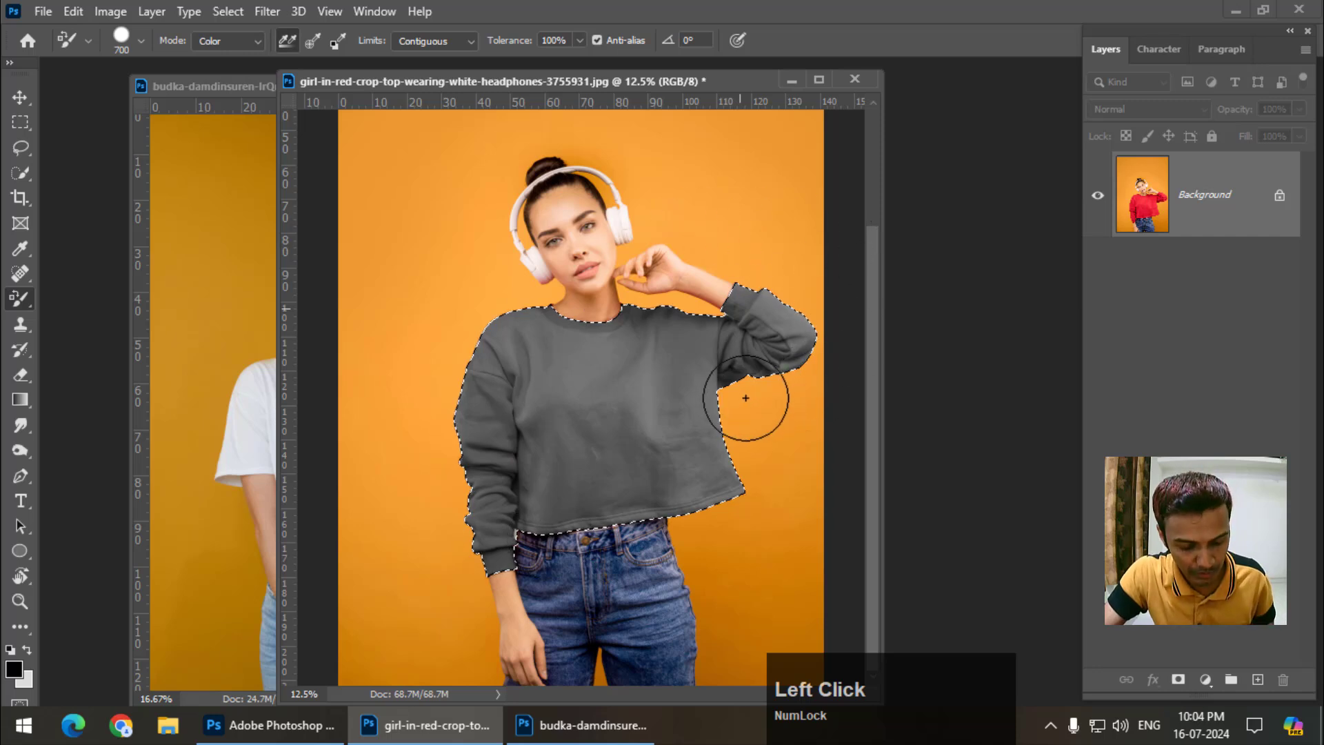
key("ctrl+d")
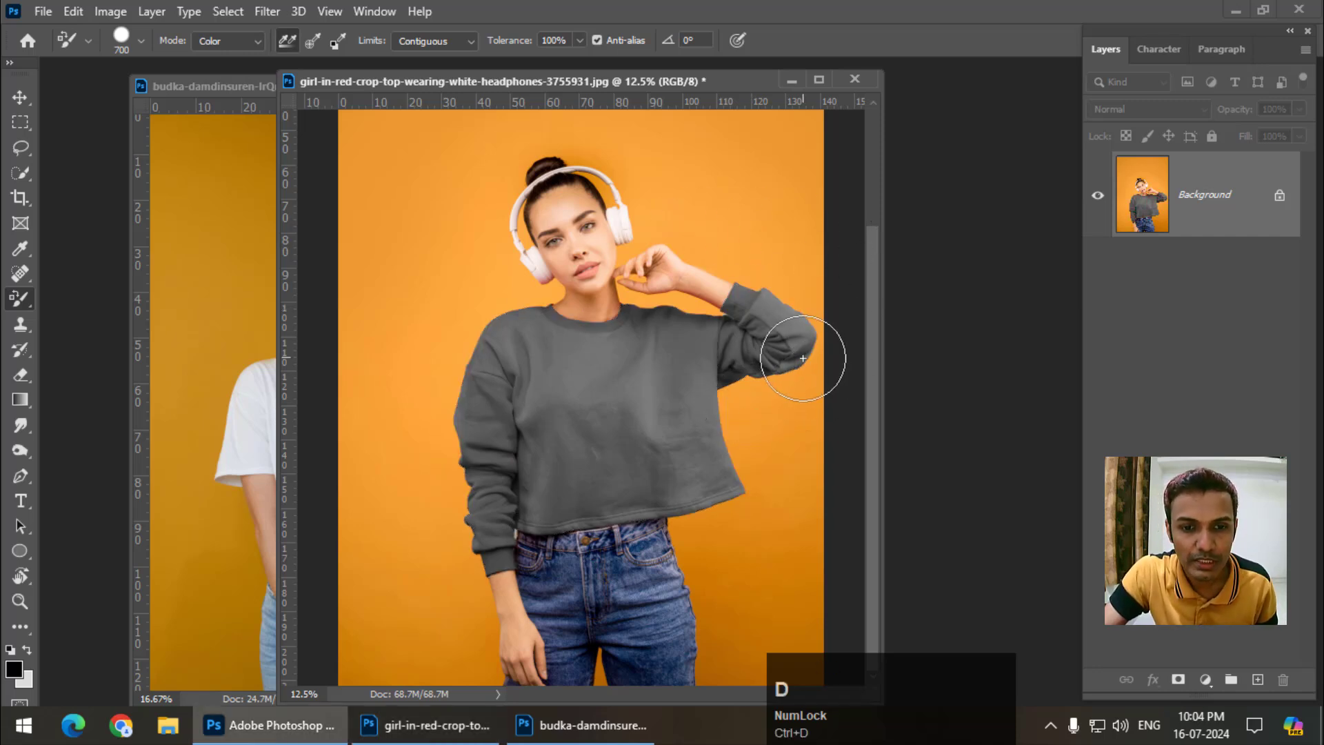
Rearrange the two photo windows and revert the sweater photo to its saved original
left_click(171, 81)
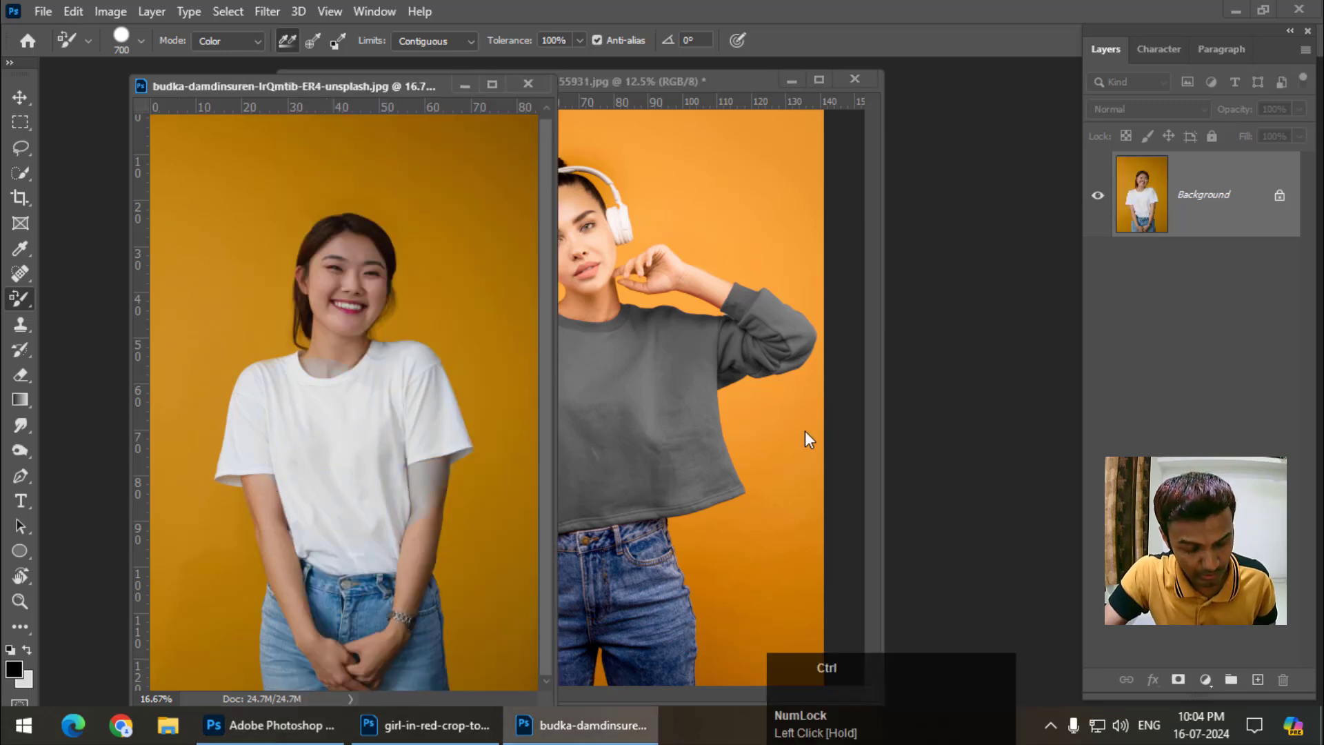
left_click_drag(394, 86, 454, 76)
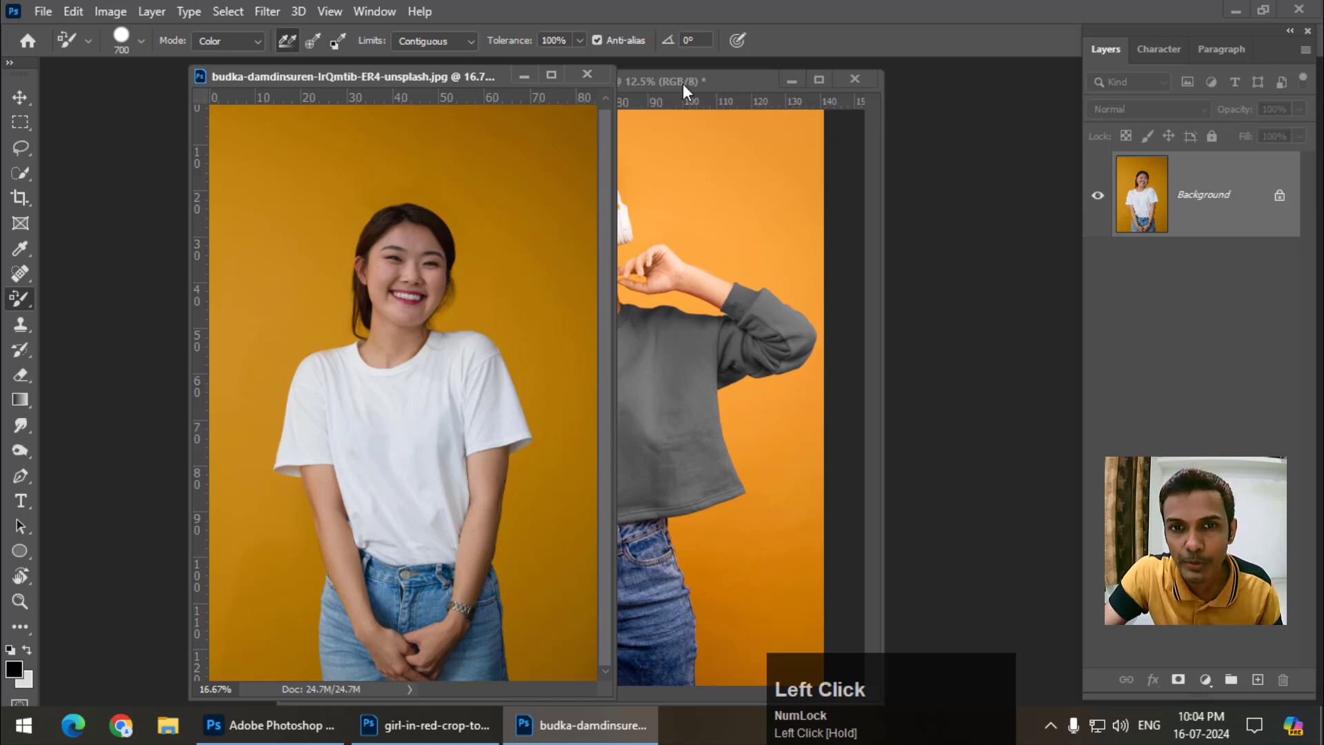
left_click_drag(682, 84, 761, 114)
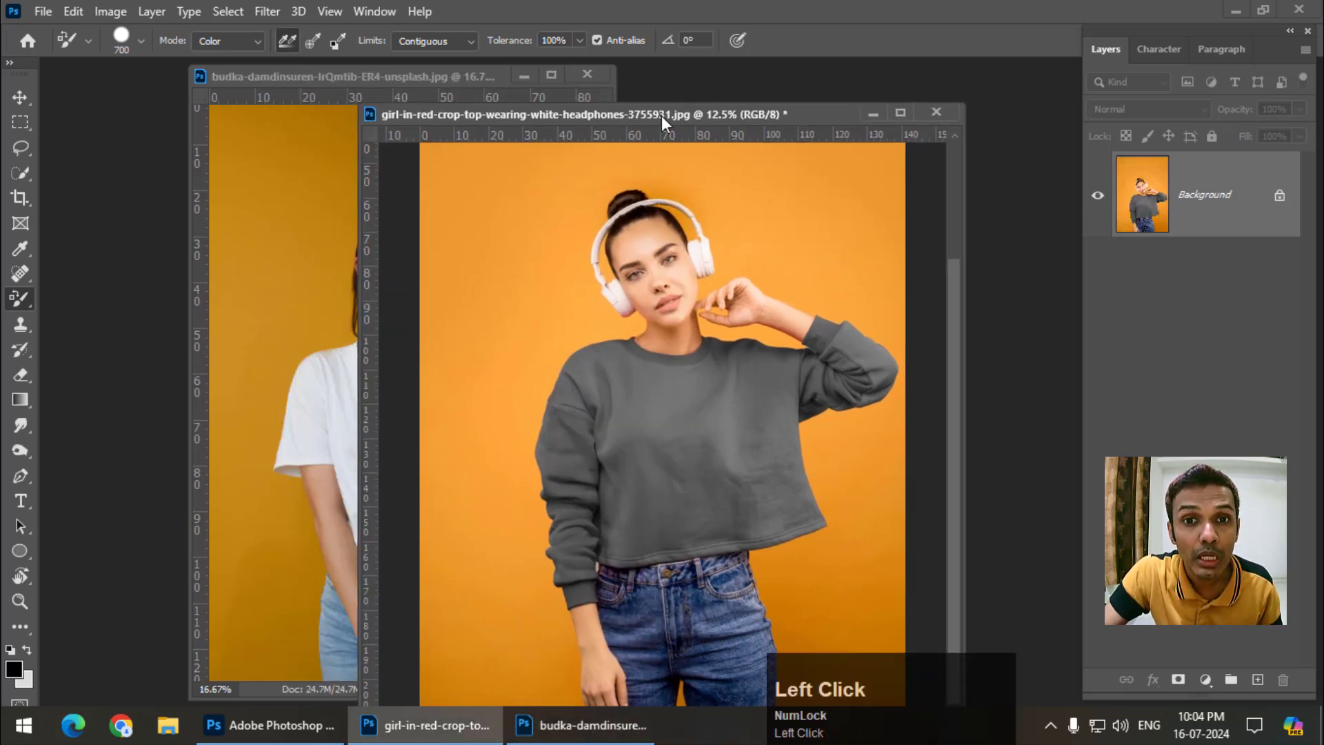
left_click_drag(661, 115, 490, 75)
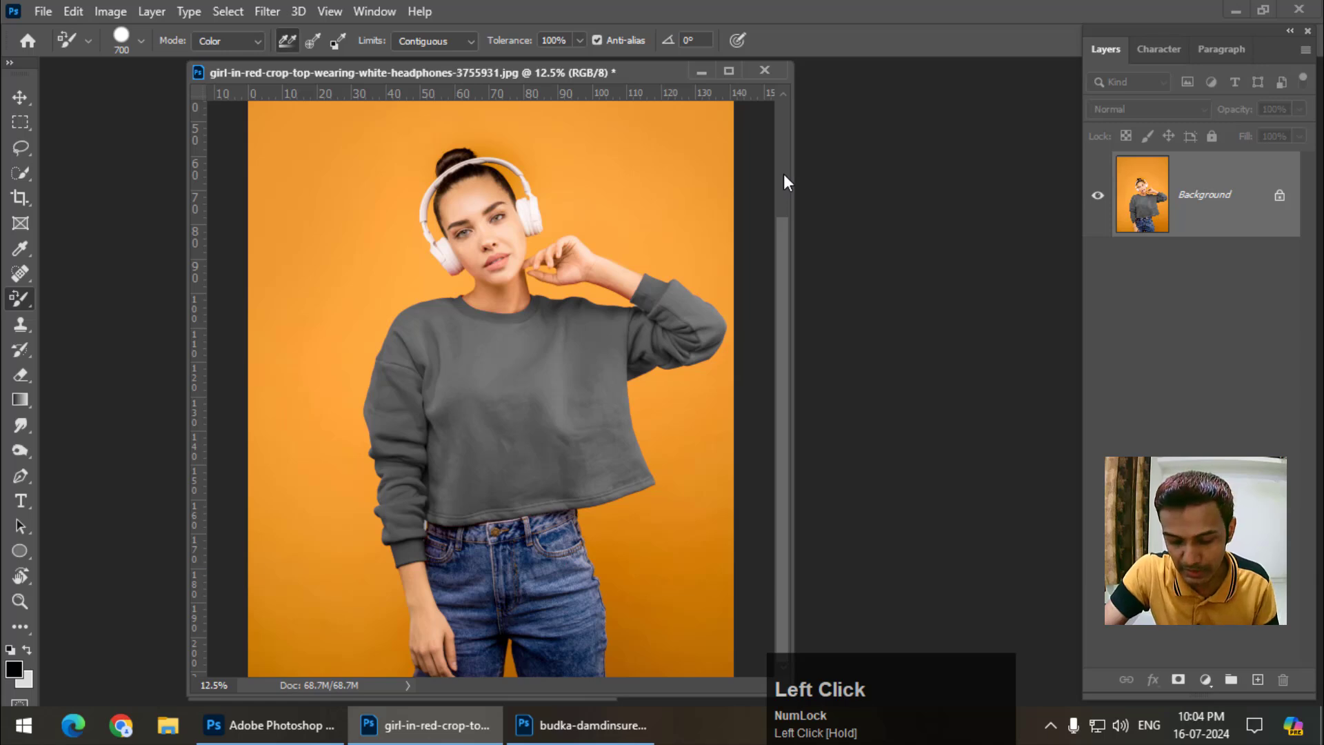
key("F12")
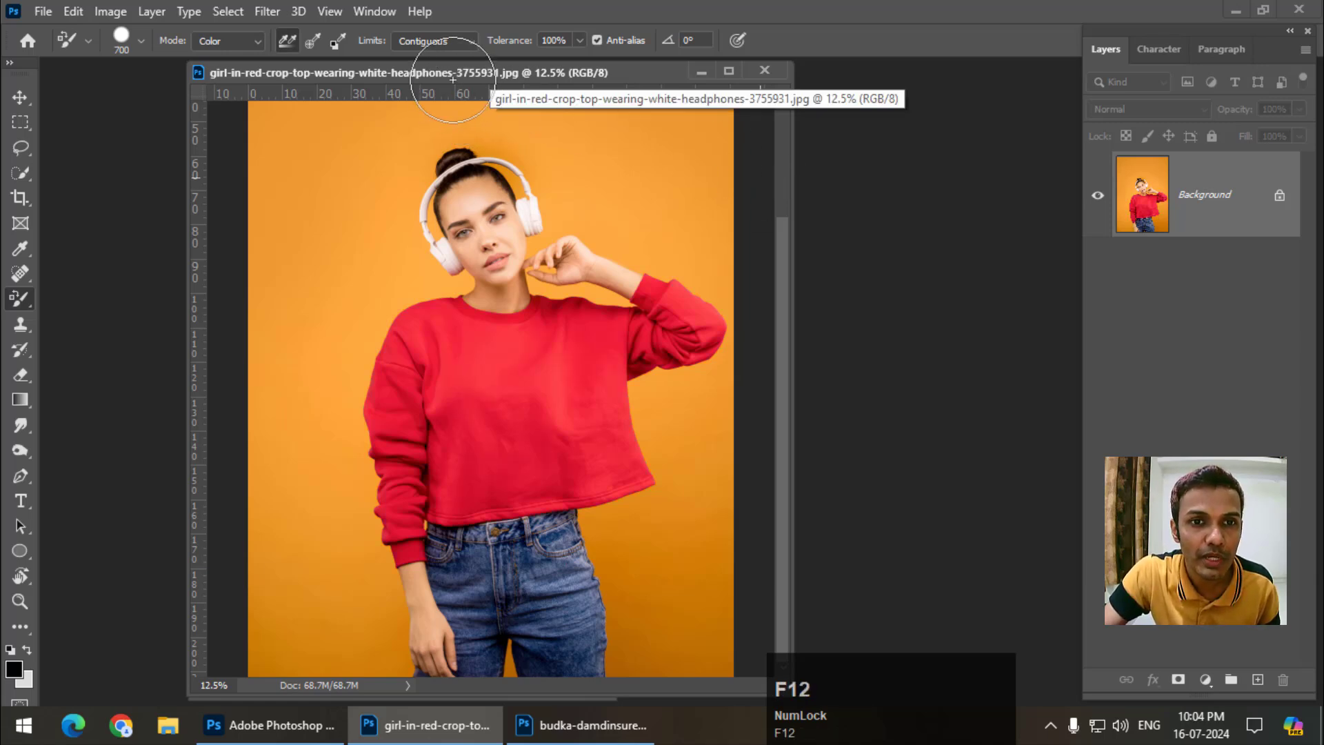
left_click_drag(453, 73, 391, 85)
left_click(342, 86)
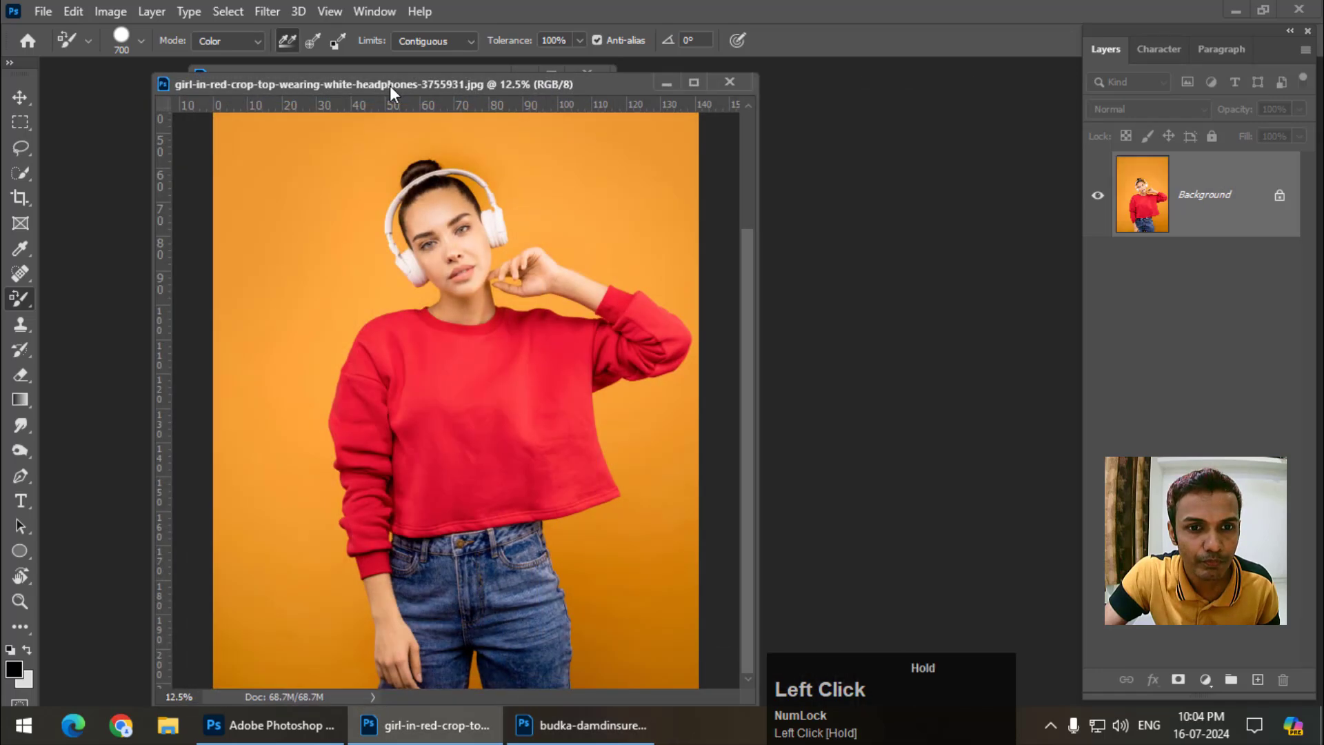
Select the red sweater's body and both sleeves with the Quick Selection Tool
scroll(497, 304, "down", 2)
left_click(19, 176)
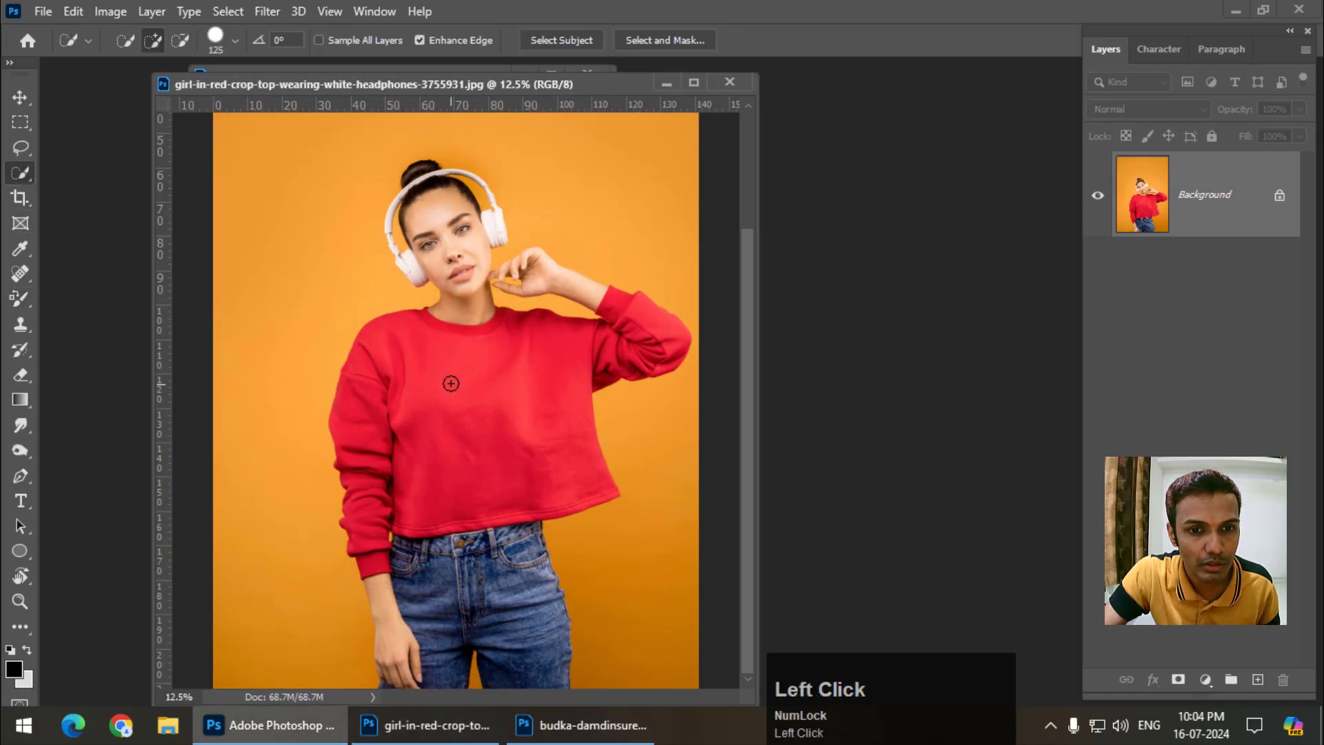
mouse_move(449, 379)
left_mouse_down()
mouse_move(421, 407)
mouse_move(383, 541)
left_mouse_up()
left_click_drag(378, 555, 373, 562)
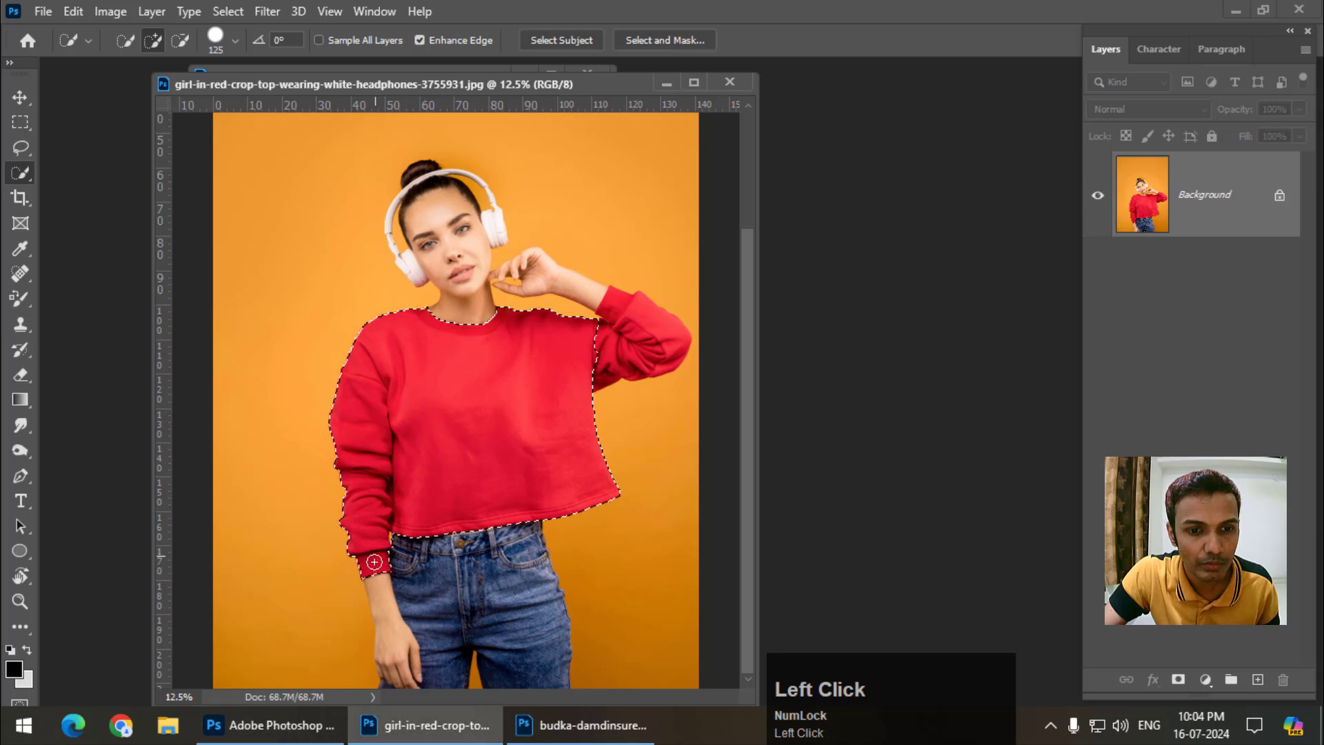
left_click(617, 345)
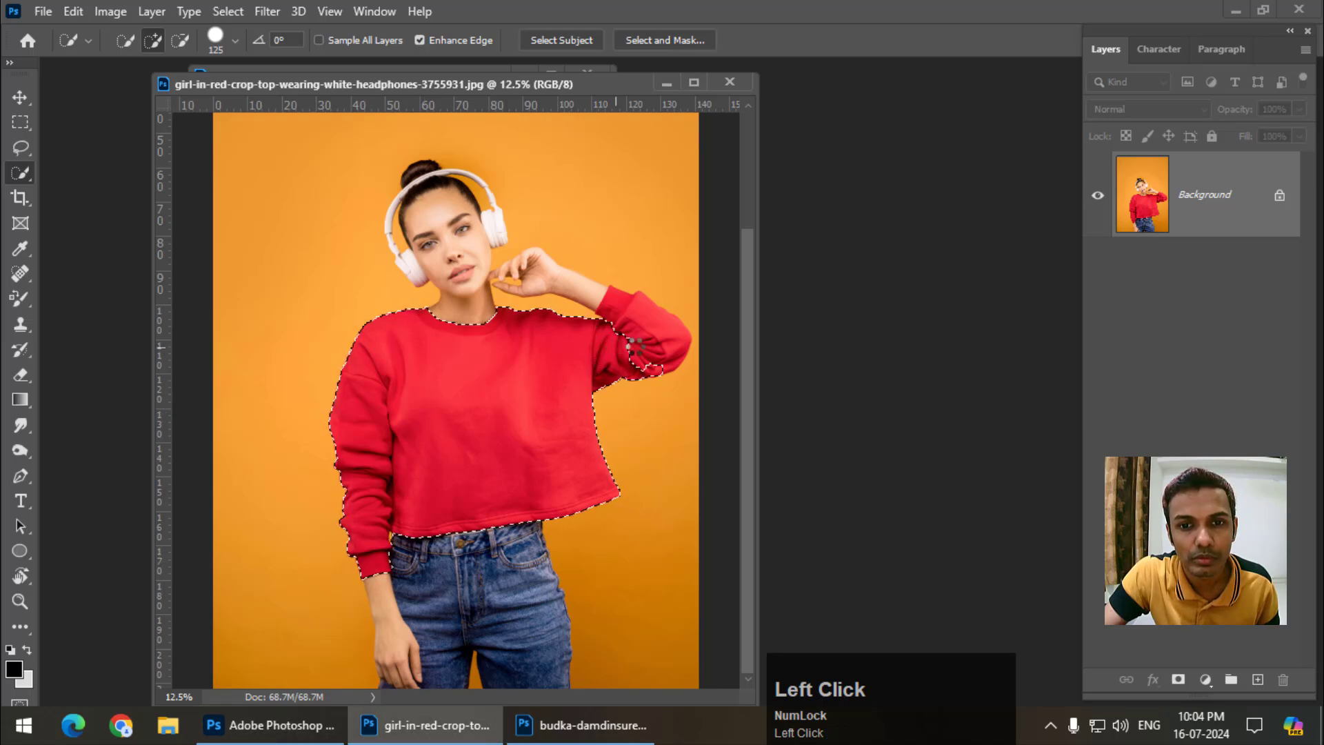
mouse_move(614, 339)
left_mouse_down()
mouse_move(655, 332)
mouse_move(609, 338)
left_mouse_up()
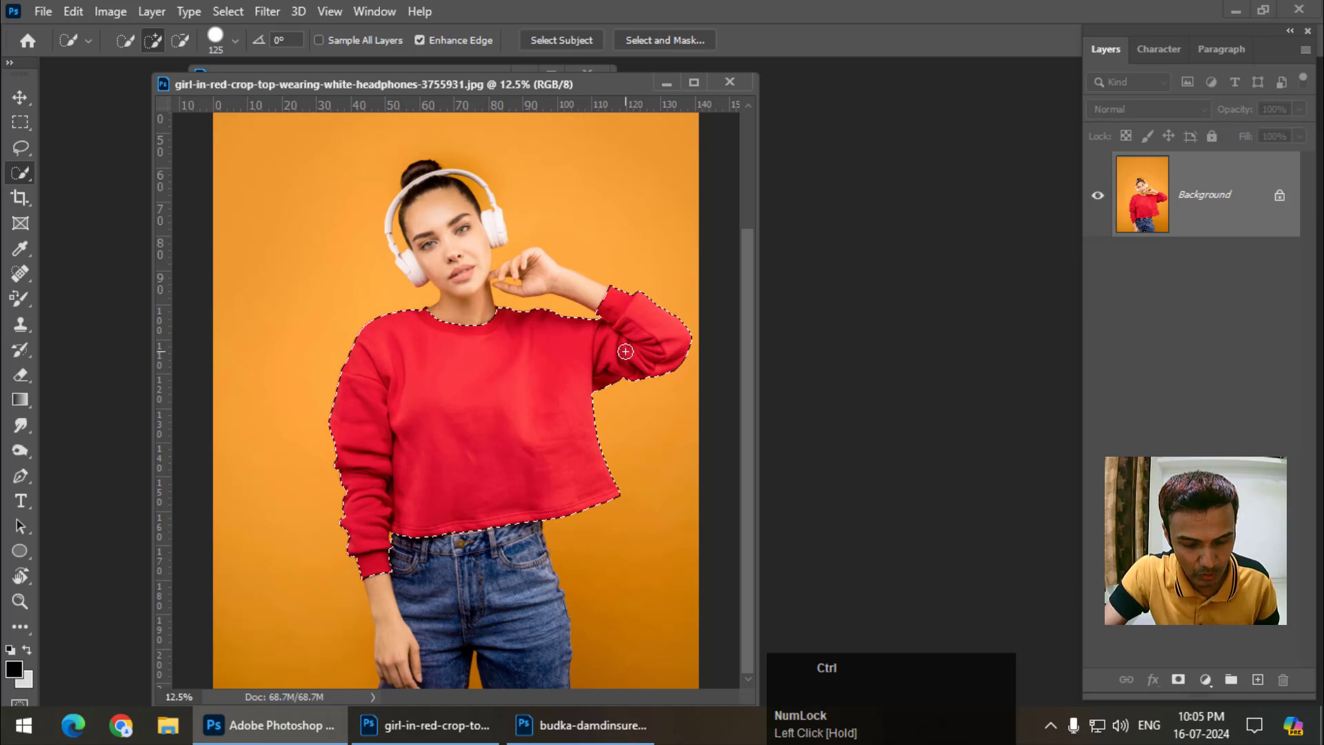
Copy the selected sweater onto its own layer and convert that layer to a smart object
key("ctrl+j")
left_click(1098, 281)
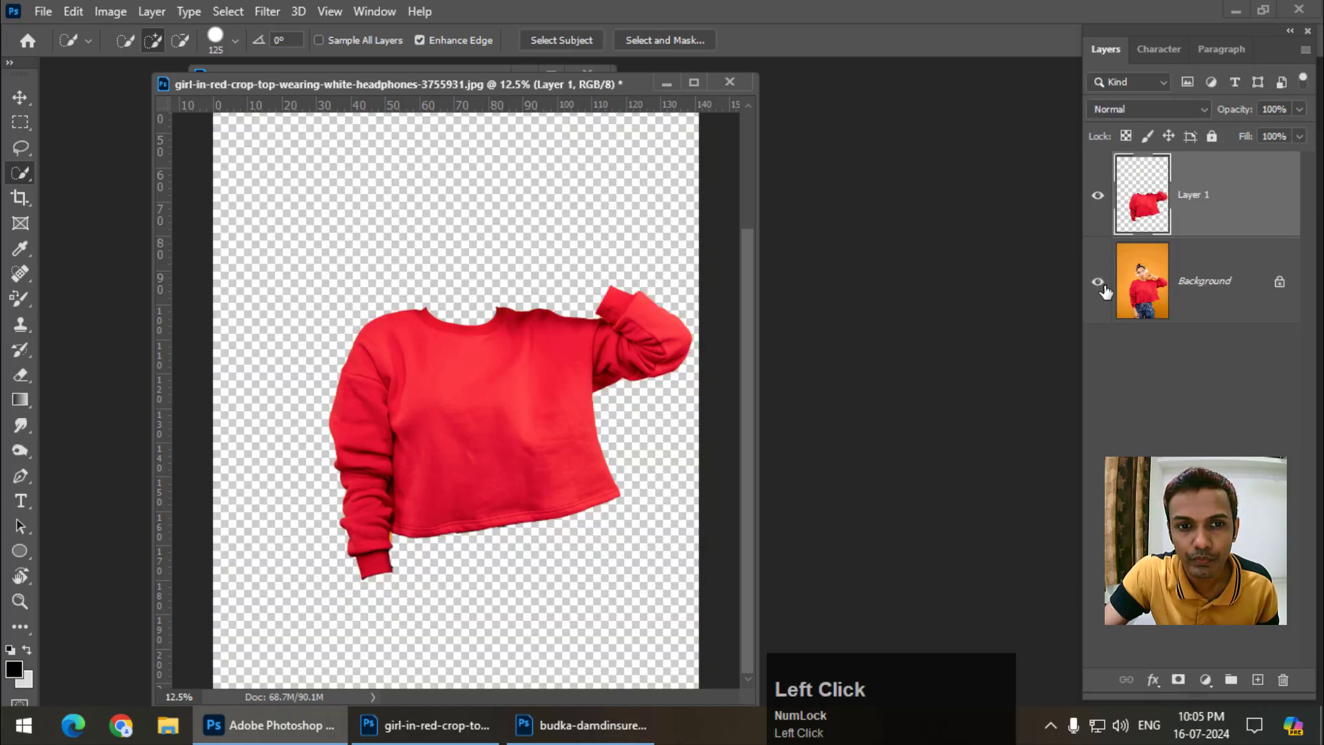
left_click(1098, 282)
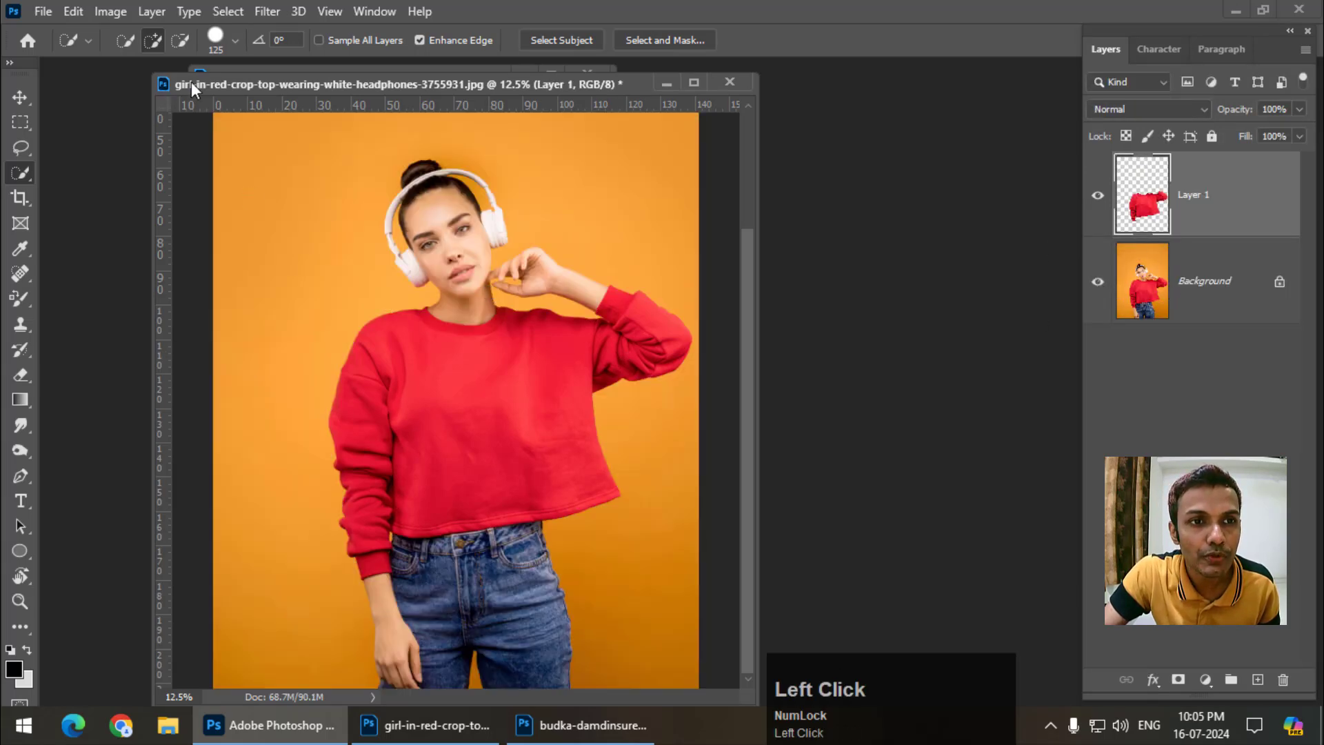
left_click_drag(191, 88, 173, 93)
right_click(1219, 221)
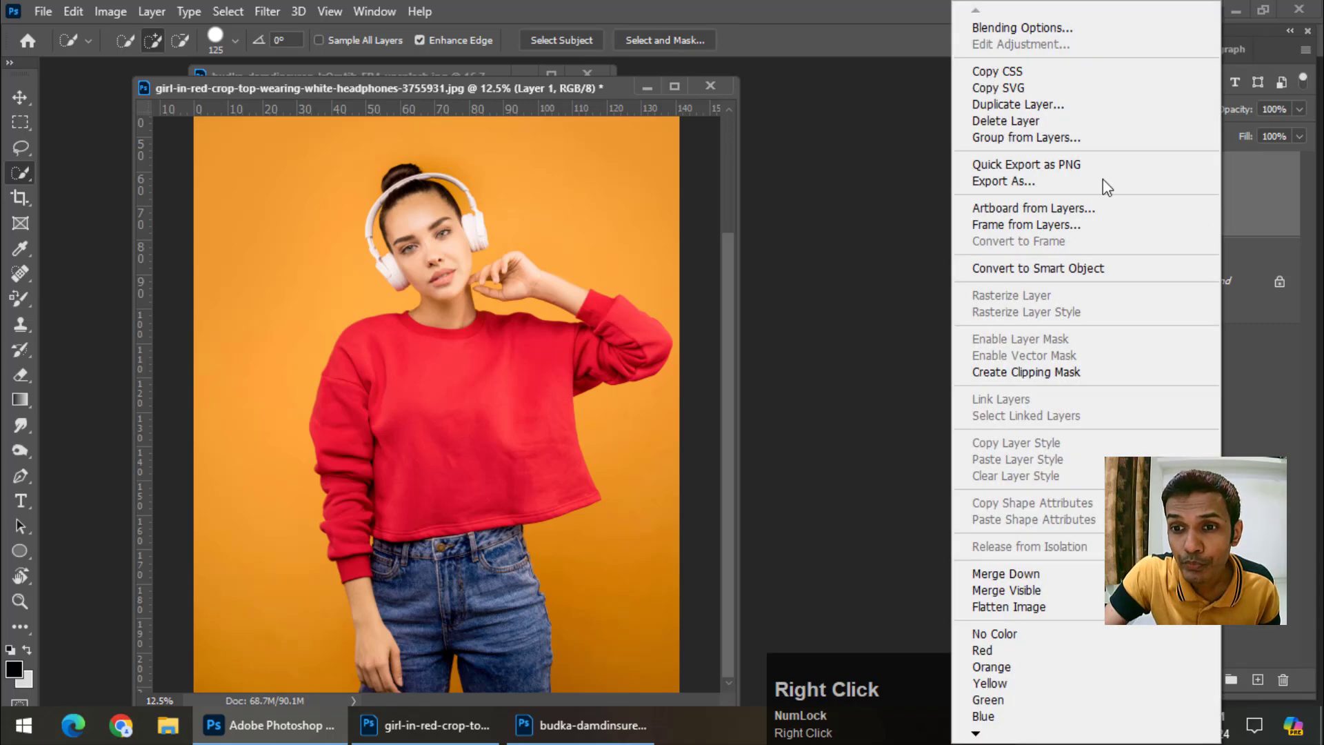
left_click(1046, 269)
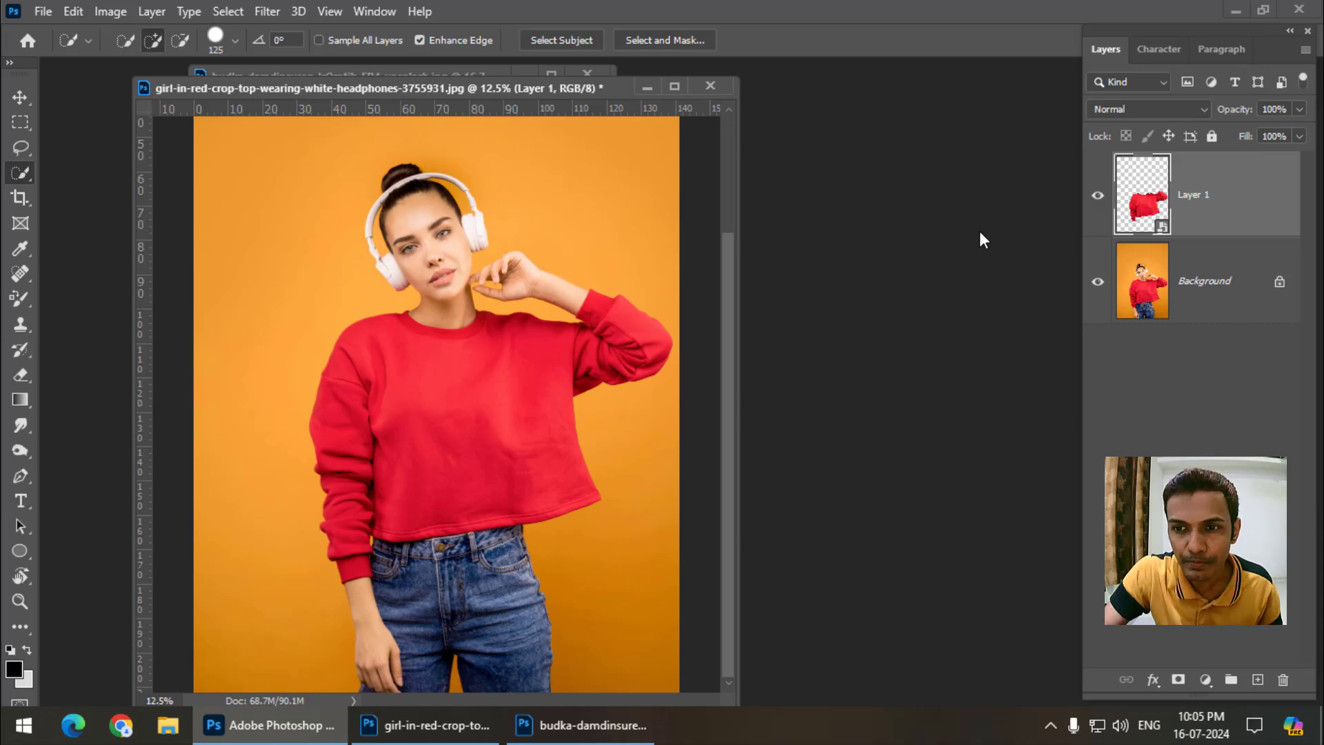
Open a Hue/Saturation adjustment for the sweater layer and turn on Colorize
left_click(115, 12)
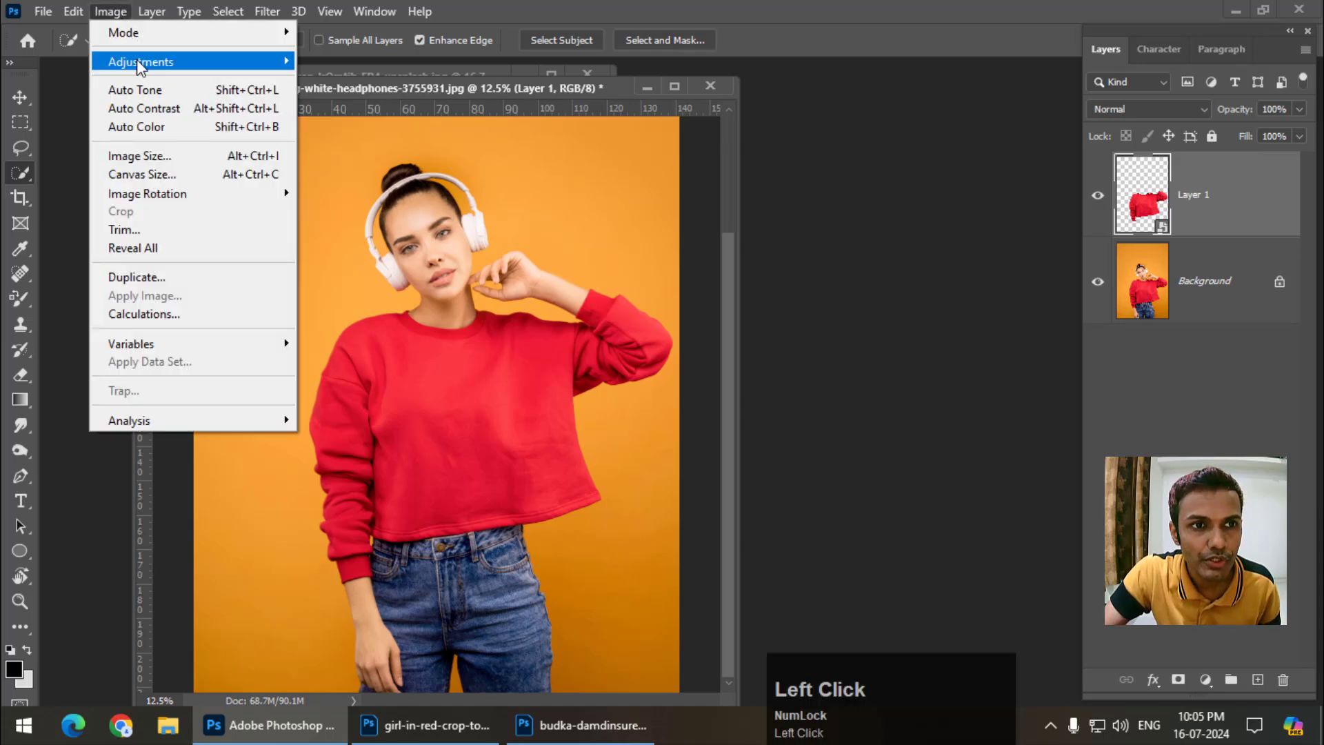
mouse_move(137, 59)
left_click(342, 164)
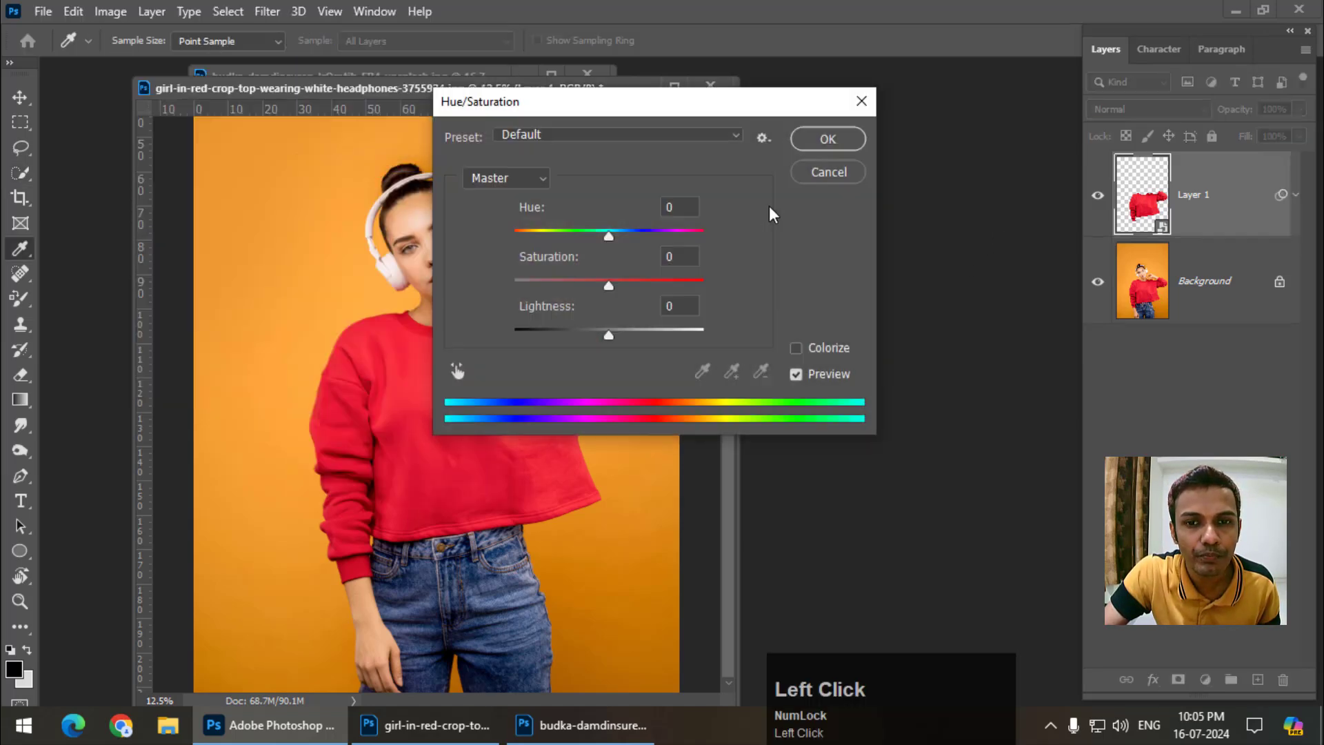
left_click_drag(624, 109, 875, 115)
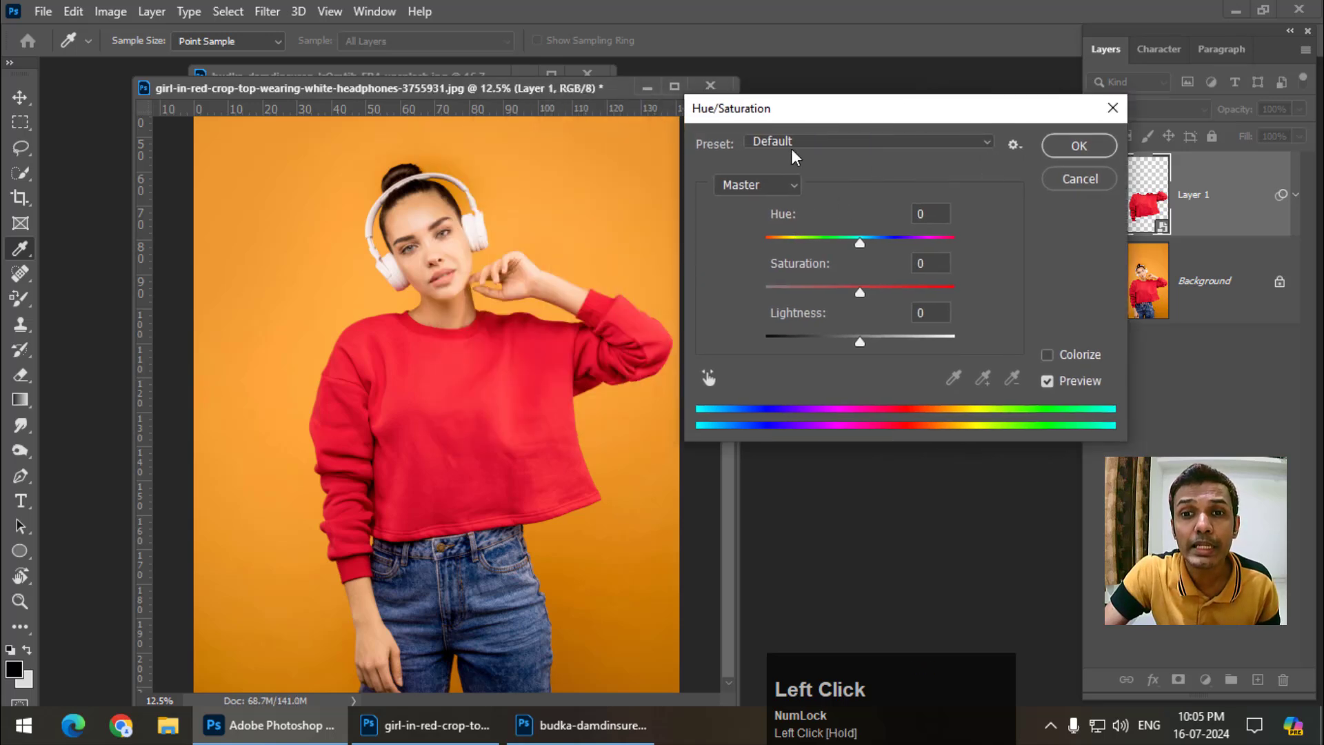
left_click_drag(791, 116, 736, 69)
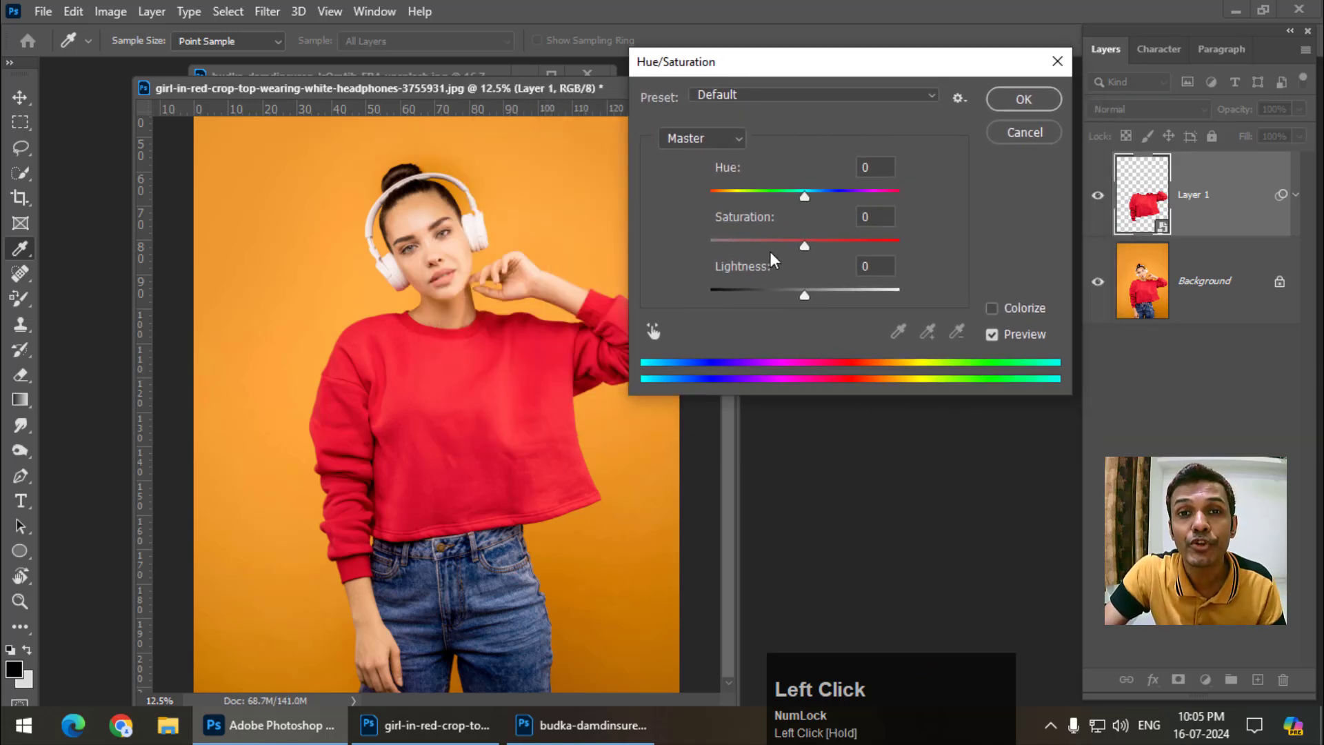
left_click(697, 55)
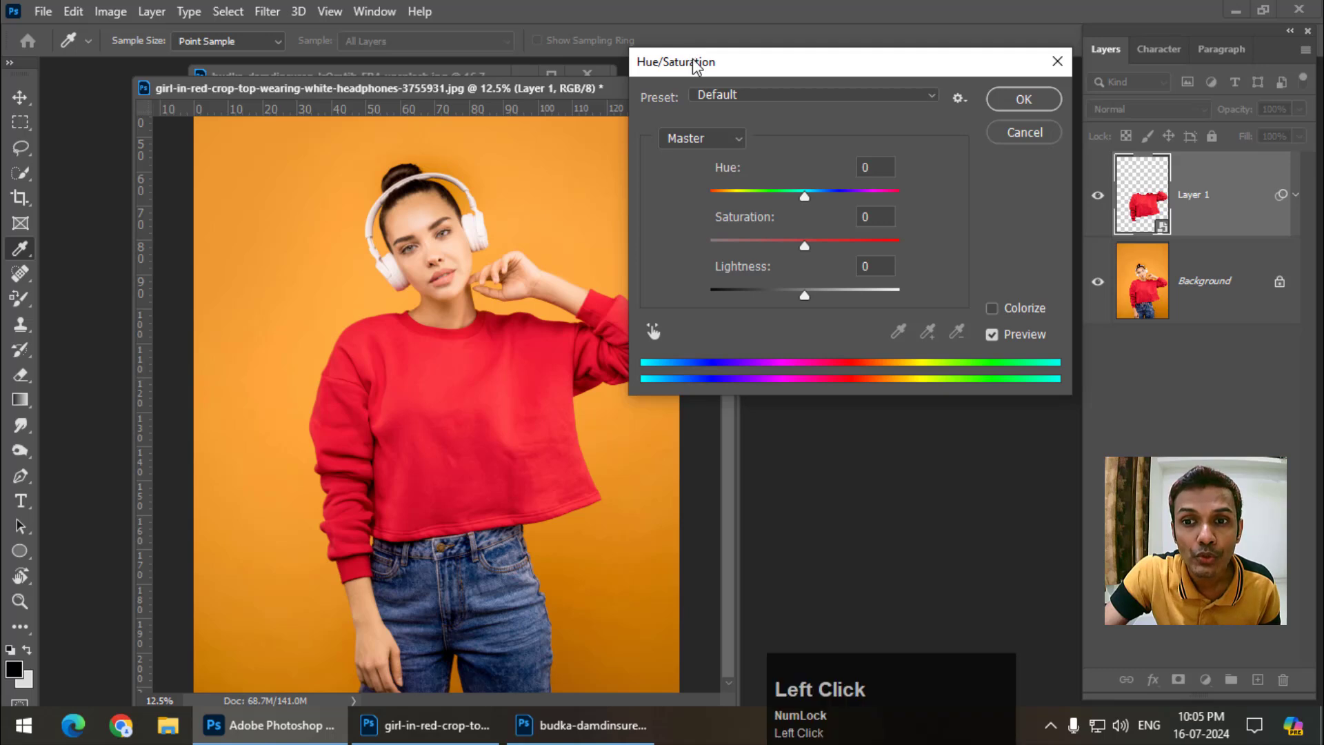
left_click(1016, 309)
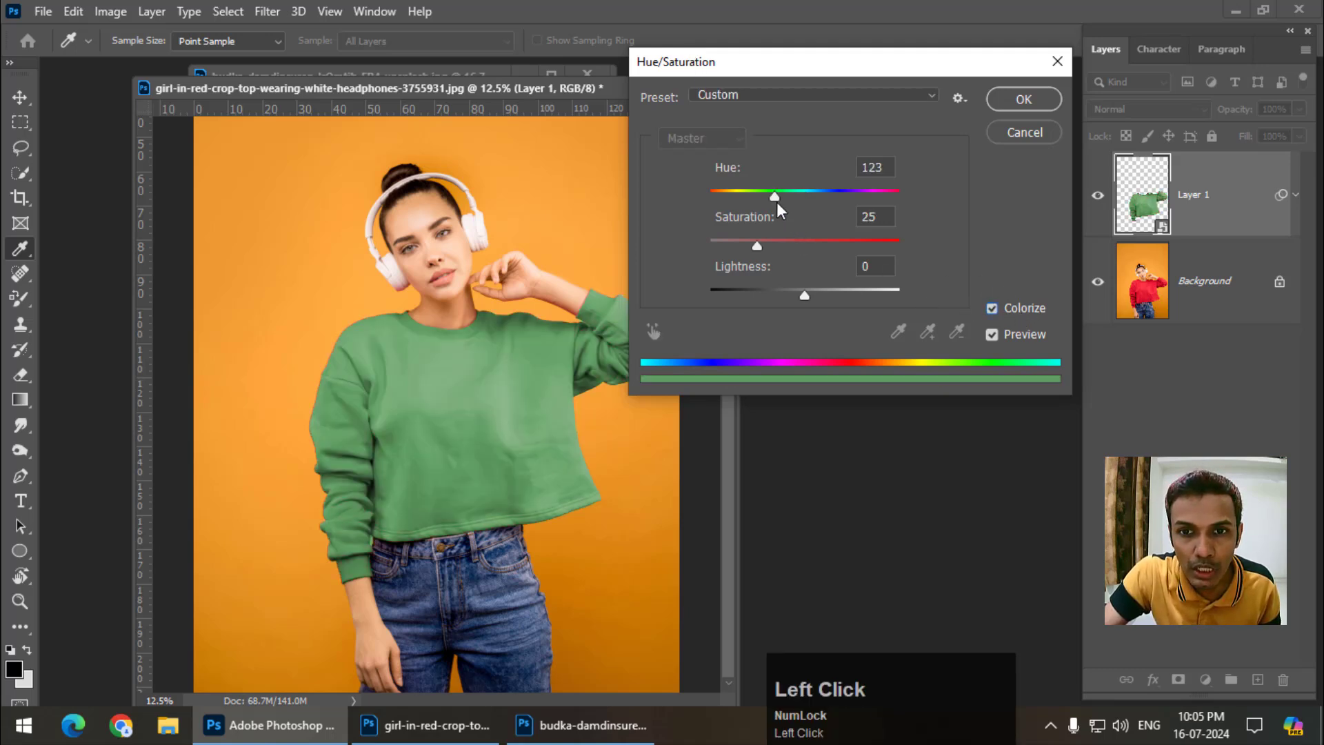
Colorize the sweater blue with hue 198, saturation 51 and lightness -21
left_click_drag(776, 196, 815, 196)
left_click_drag(759, 247, 806, 247)
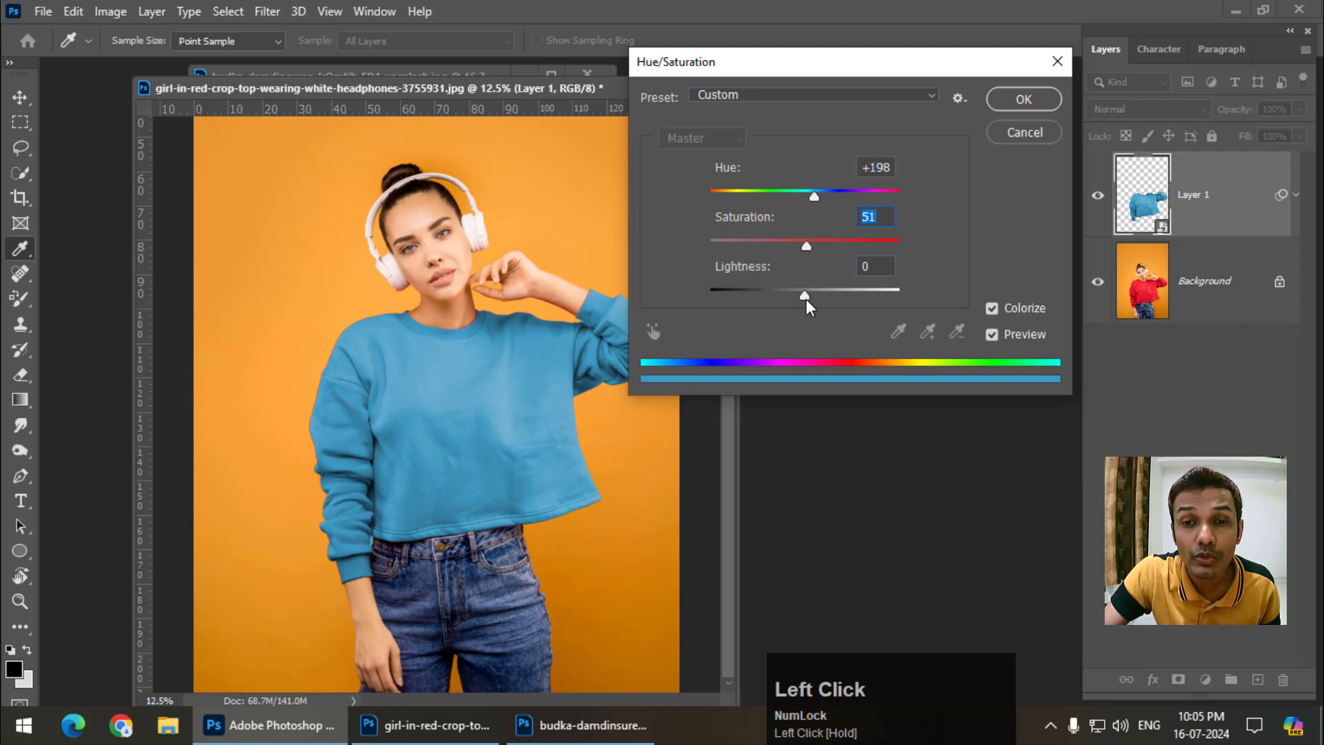
left_click_drag(806, 295, 788, 296)
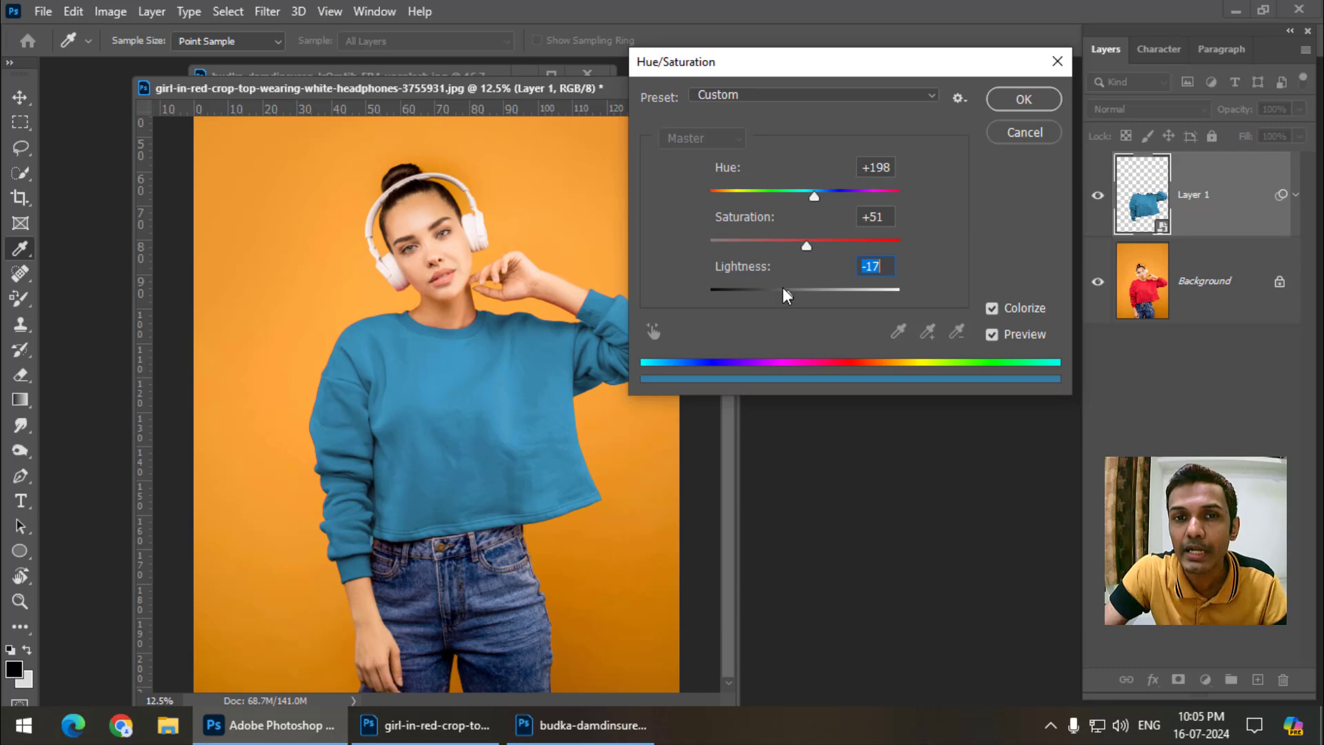
mouse_move(785, 297)
left_mouse_down()
mouse_move(817, 292)
mouse_move(785, 292)
left_mouse_up()
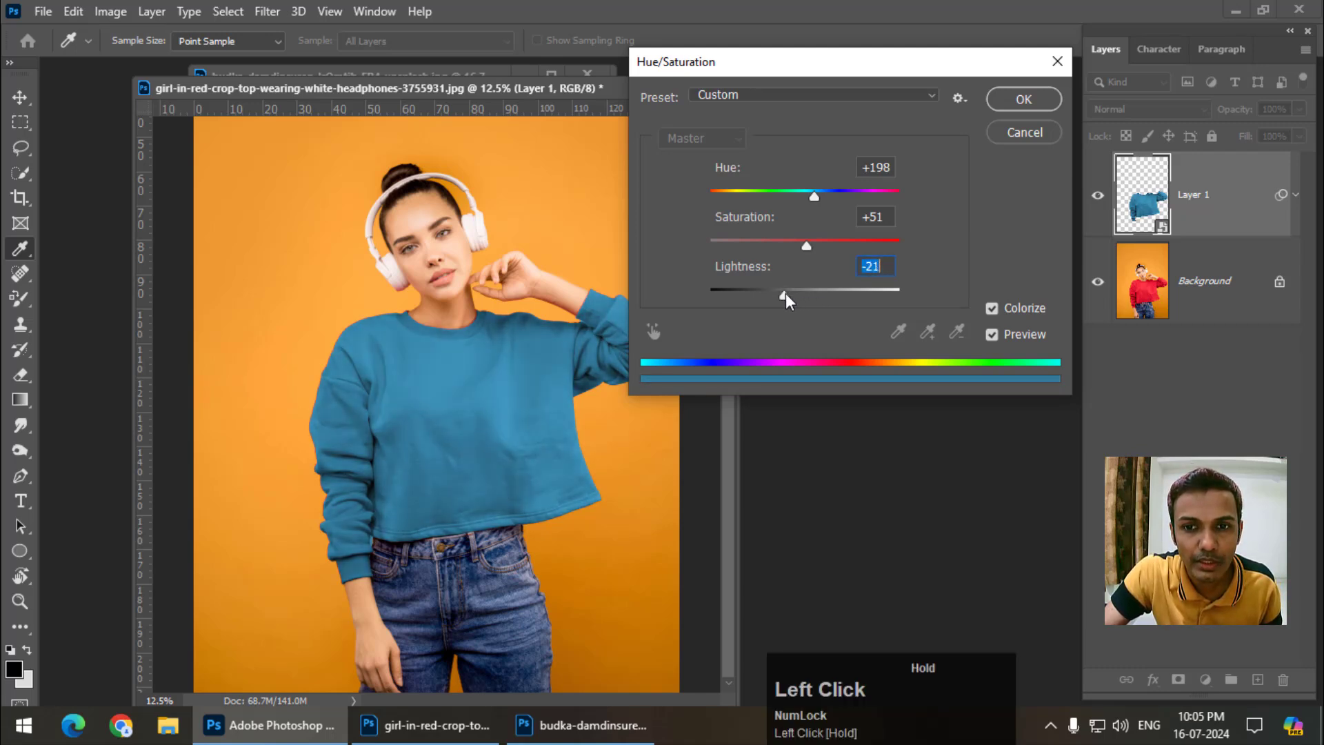
left_click(807, 247)
left_click(809, 246)
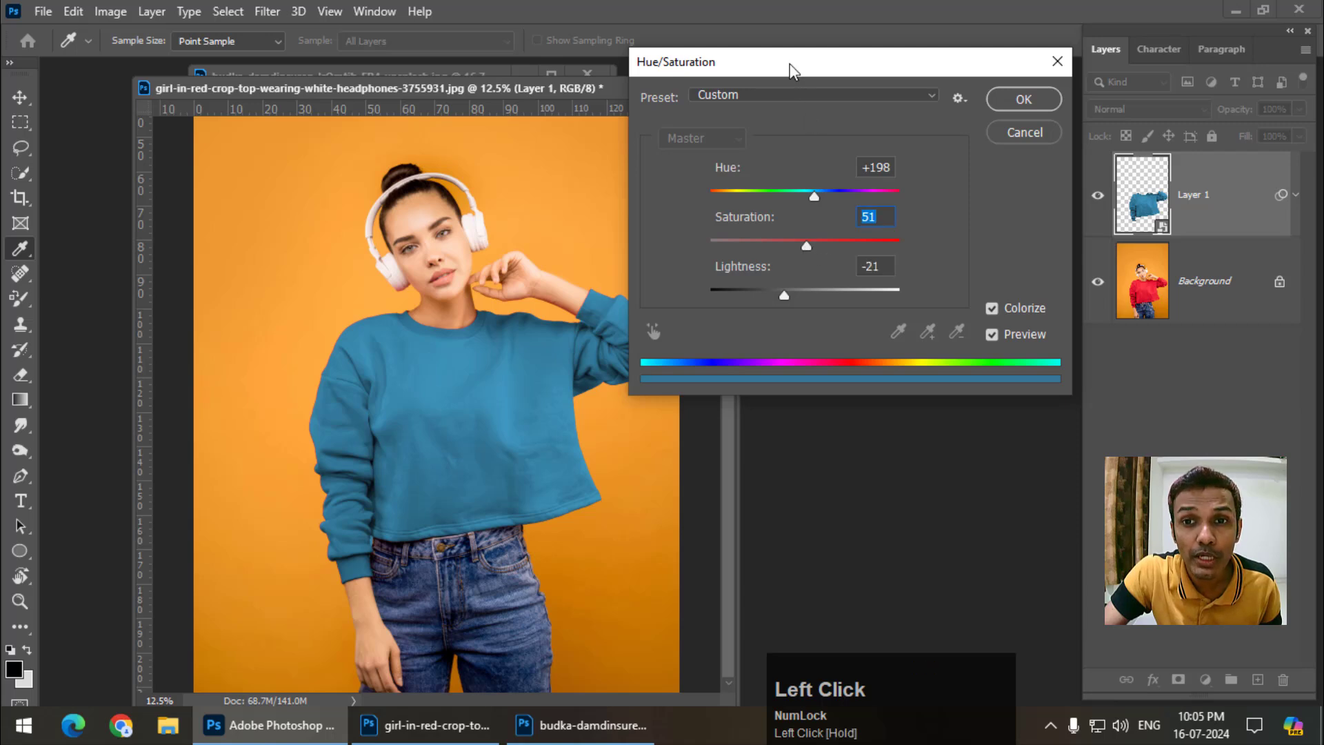
Colorize the sweater yellow-green with hue 53, saturation 71 and lightness -14, and apply the Hue/Saturation adjustment
mouse_move(790, 69)
left_mouse_down()
mouse_move(772, 41)
mouse_move(825, 60)
mouse_move(763, 56)
mouse_move(781, 68)
left_mouse_up()
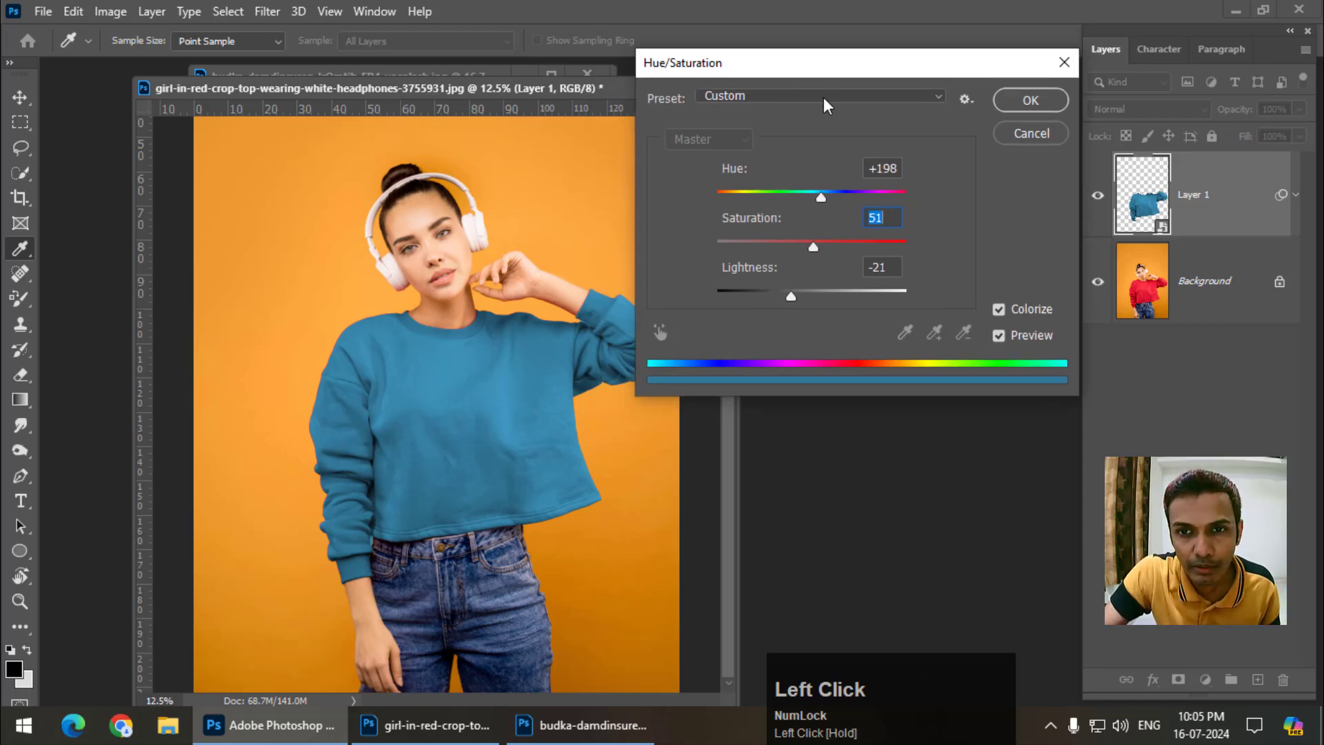
left_click_drag(790, 197, 713, 202)
left_click_drag(801, 242, 821, 243)
left_click_drag(759, 292, 767, 292)
left_click(1000, 102)
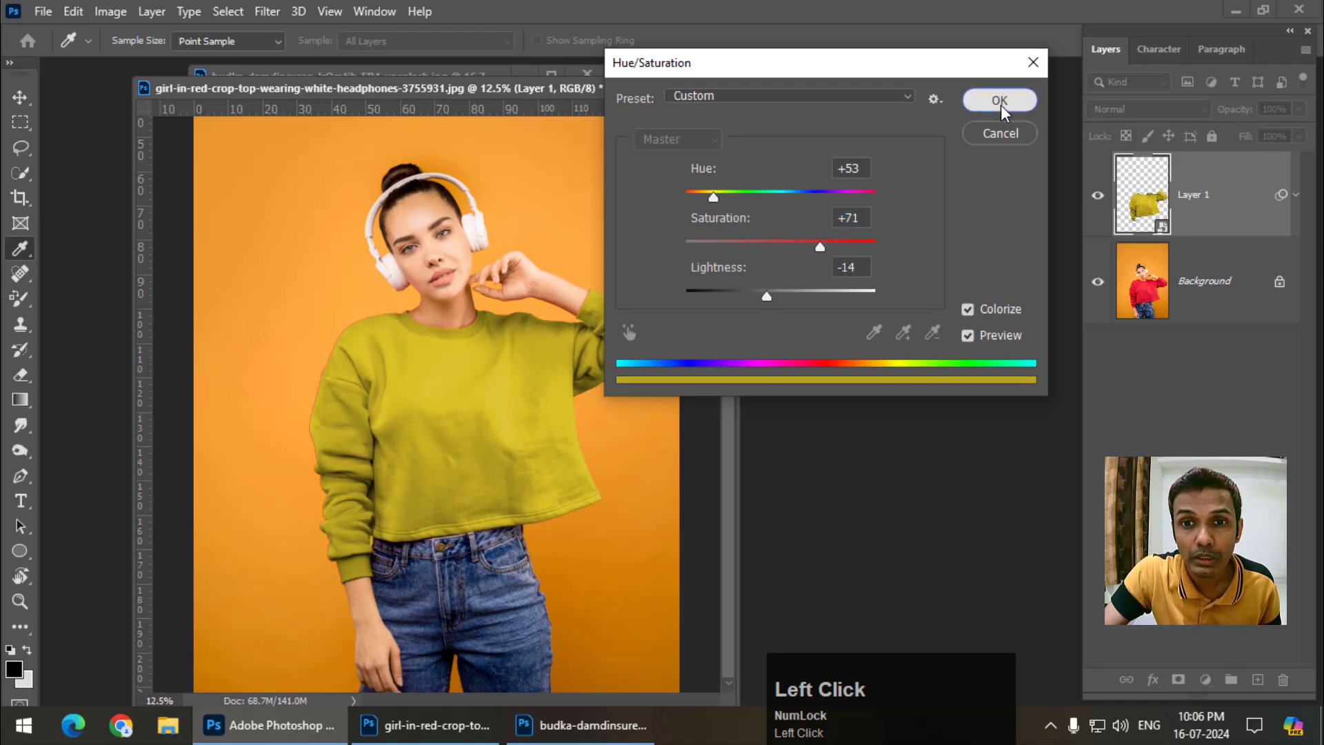
left_click_drag(471, 89, 741, 111)
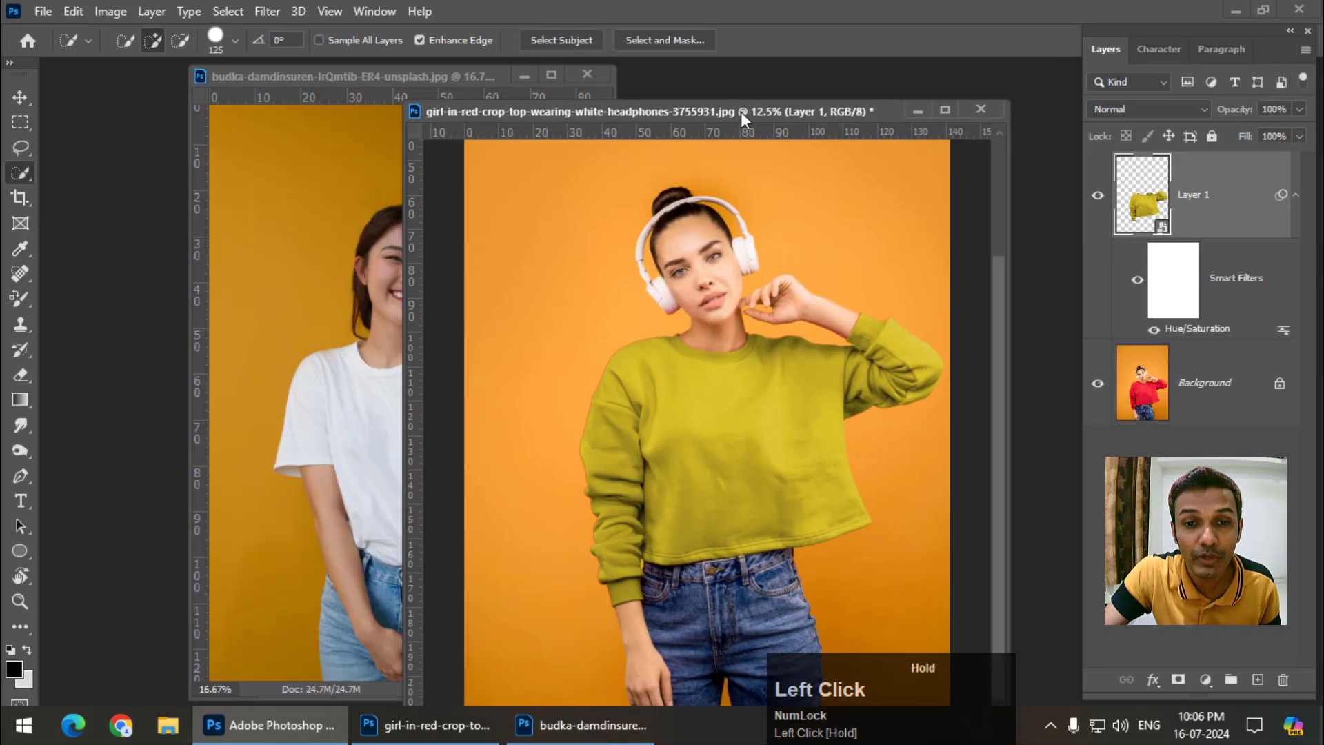
Switch to the white T-shirt portrait, select the entire T-shirt with the Quick Selection tool, and reposition the image window
left_click(378, 74)
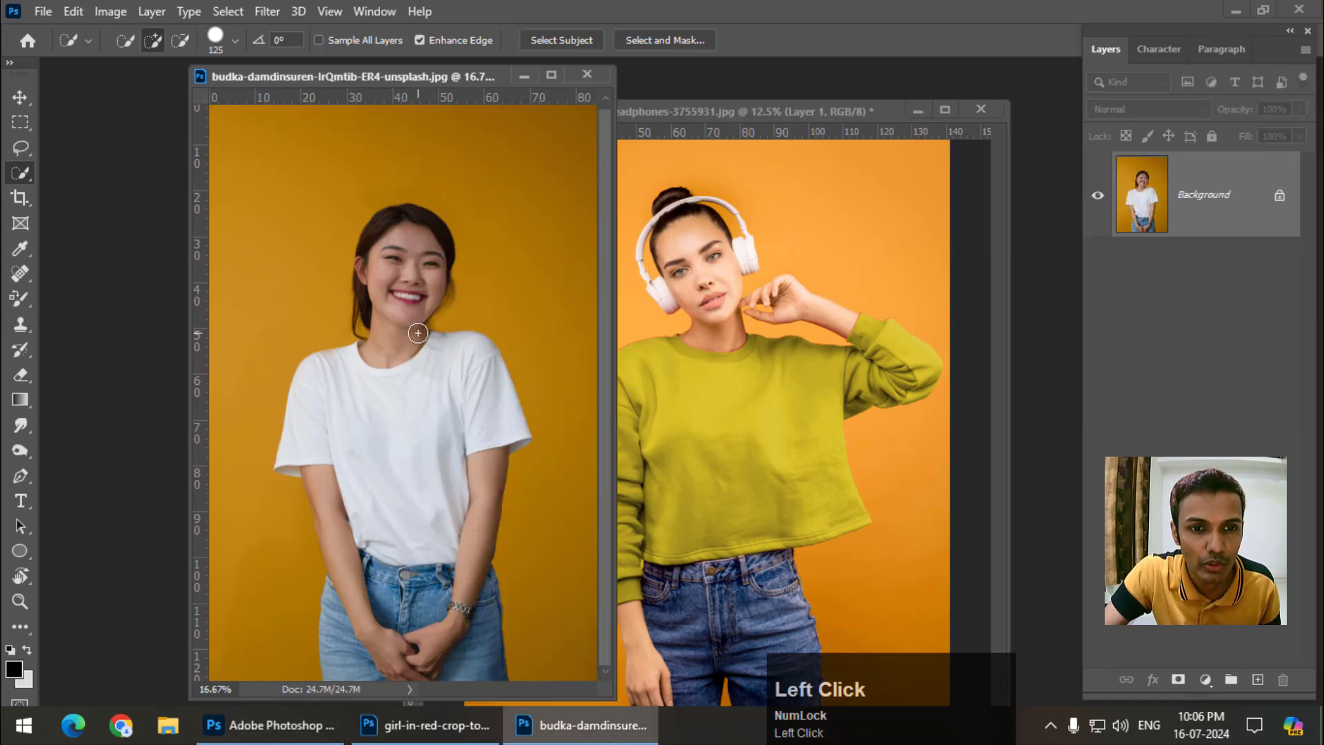
scroll(448, 338, "down", 2)
left_click(398, 402)
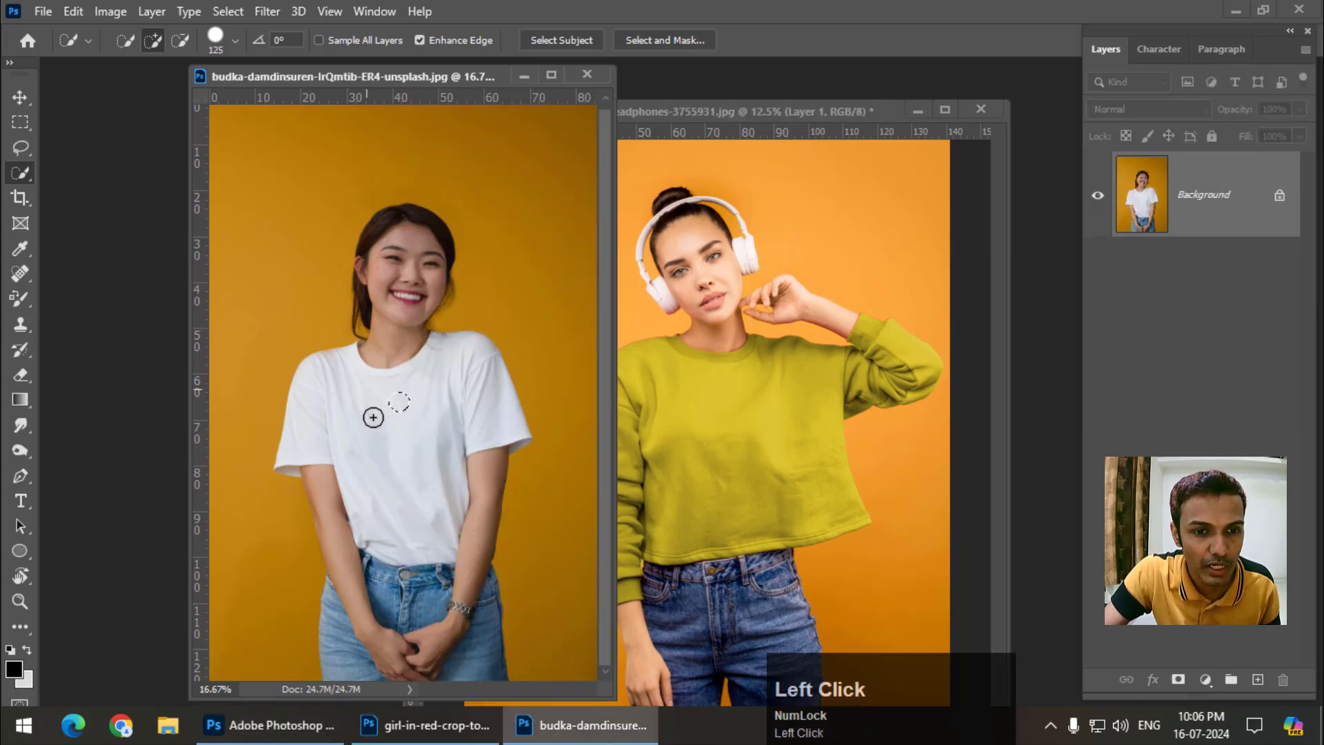
left_click_drag(373, 416, 290, 462)
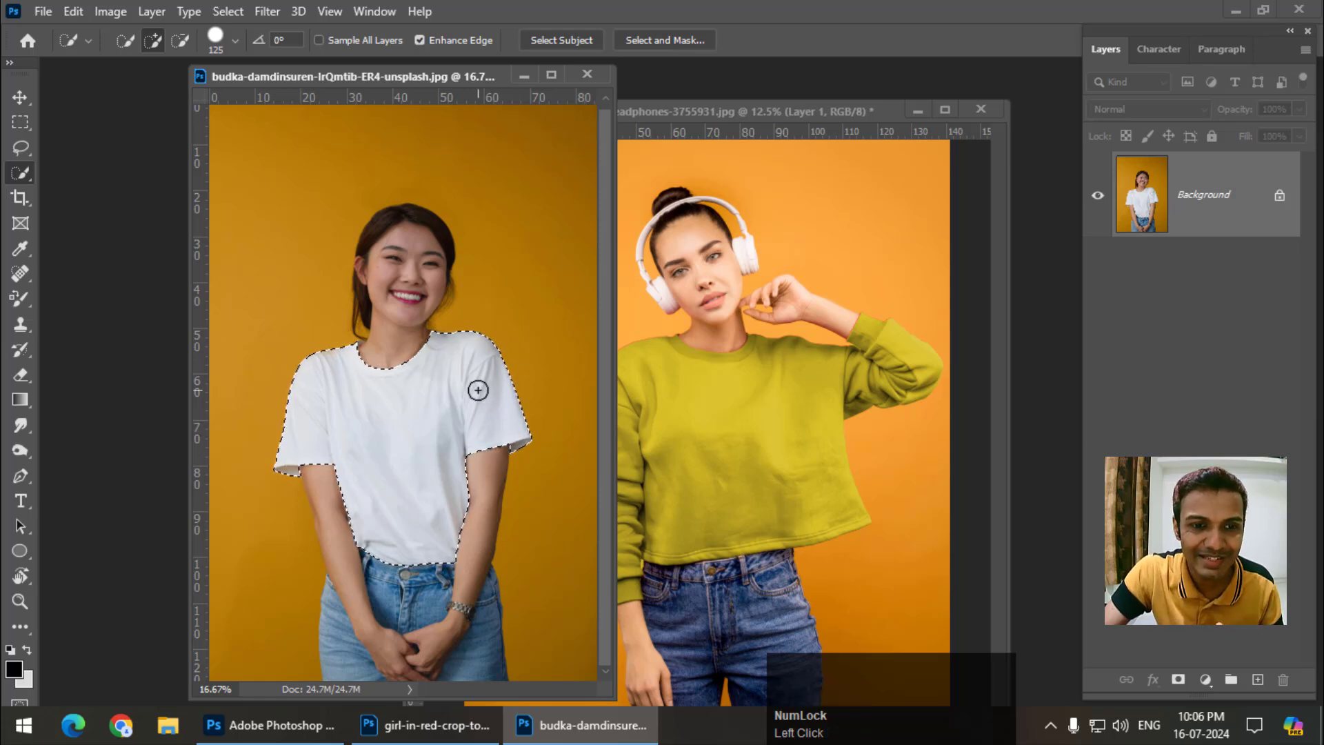
left_click(355, 515)
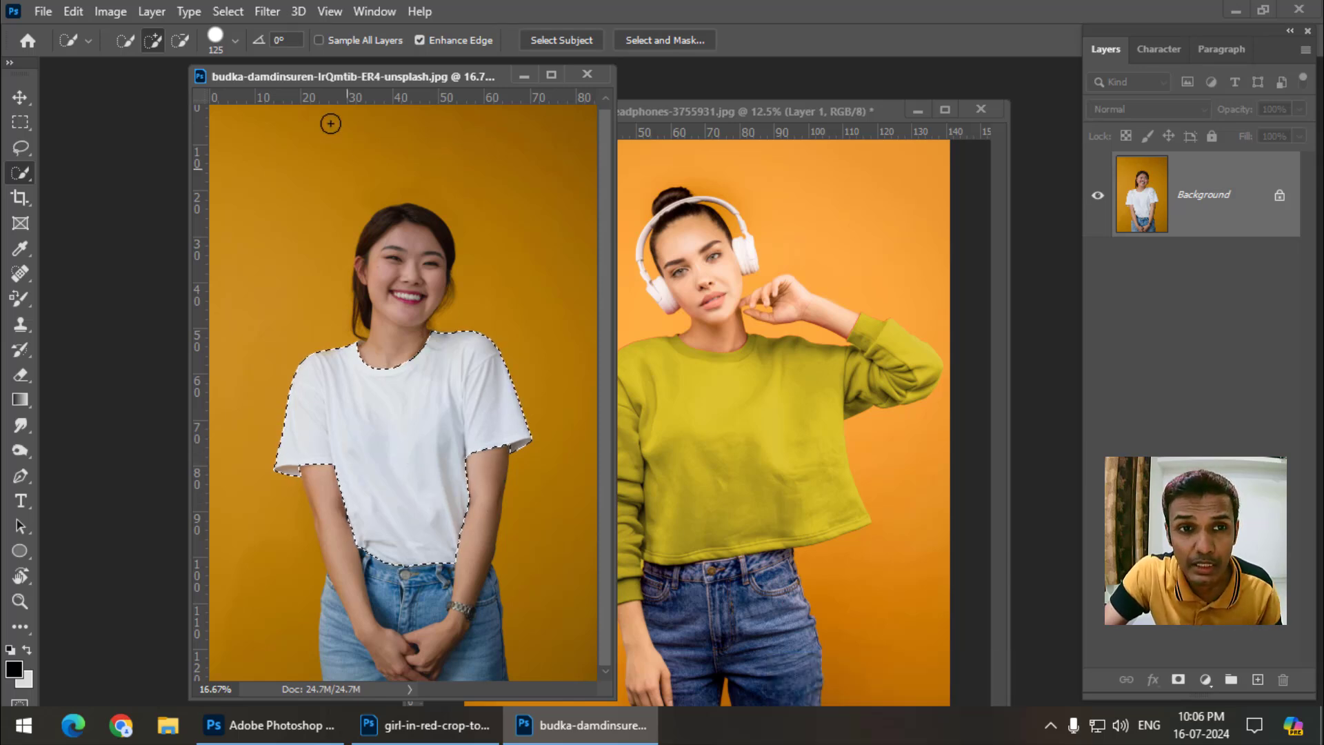
left_click_drag(312, 76, 276, 80)
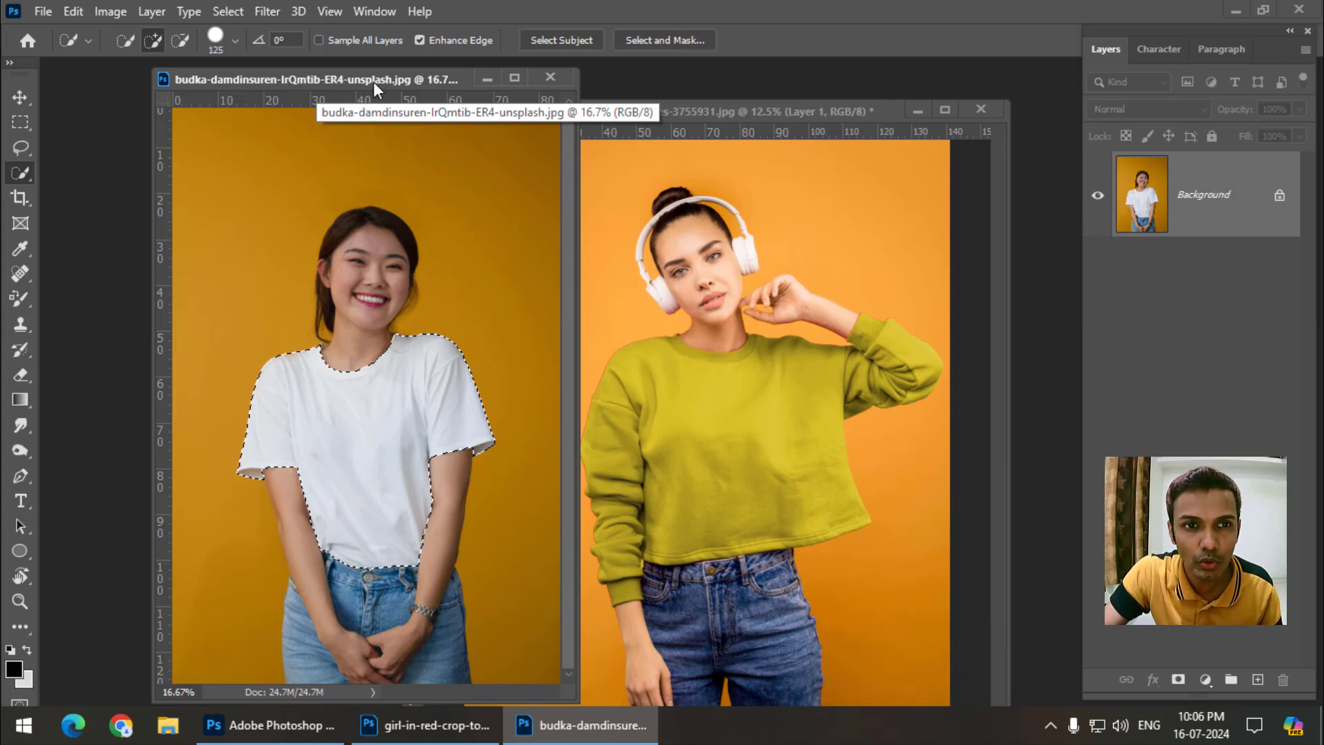
left_click_drag(374, 81, 371, 80)
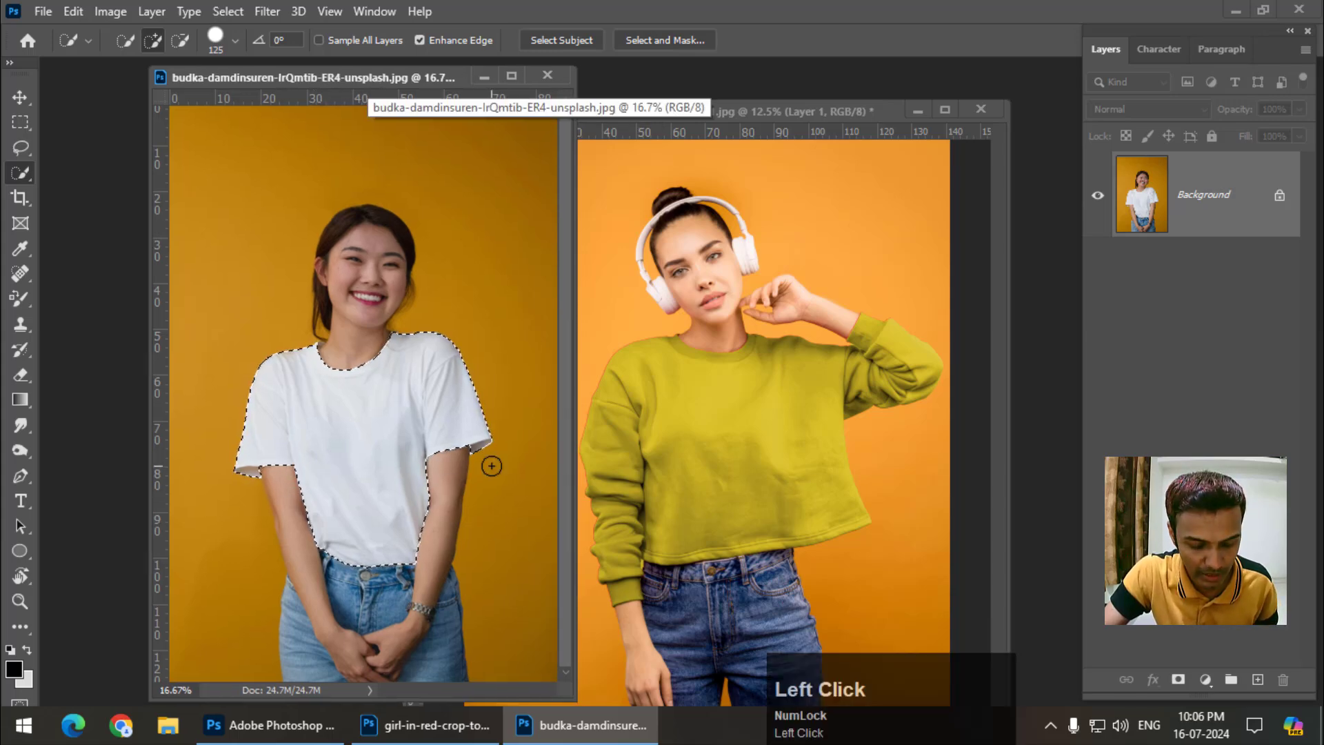
Copy the selected T-shirt onto its own layer, check the cutout with the Background hidden, and convert the layer to a smart object
key("ctrl+j")
left_click(1097, 281)
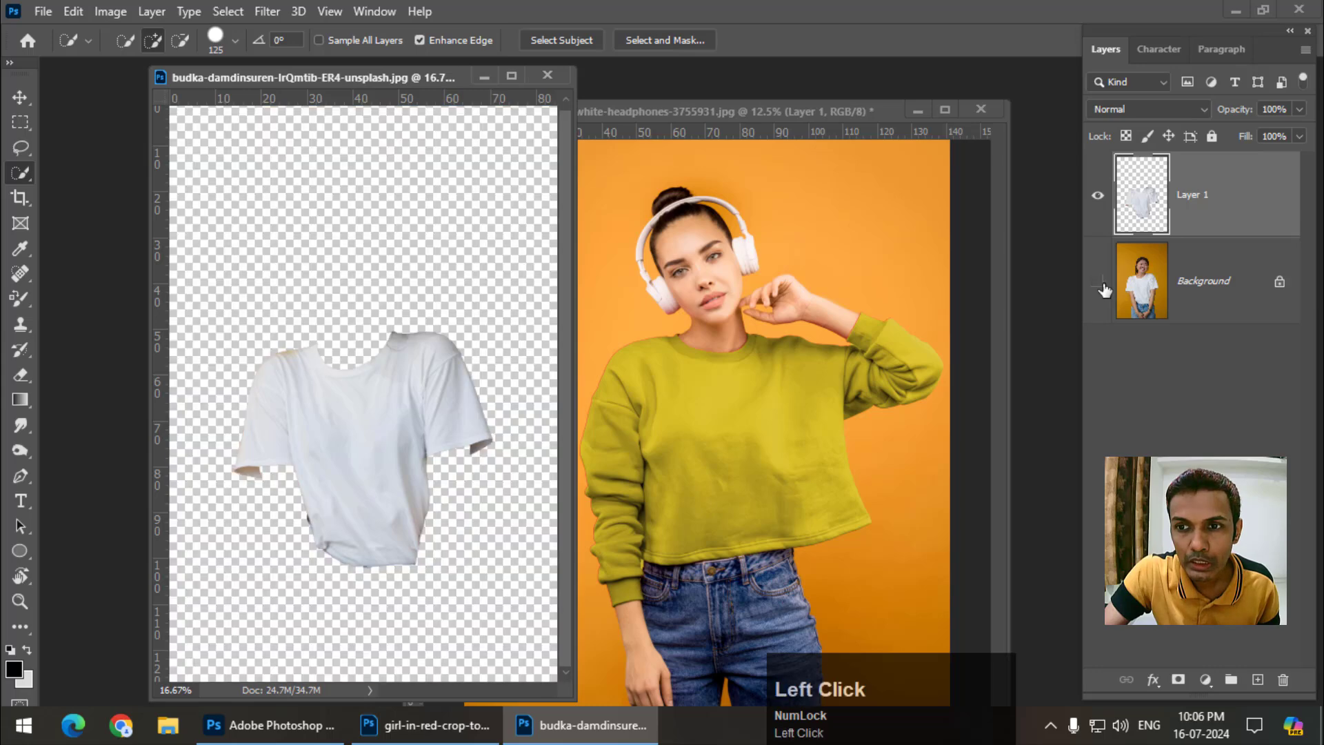
left_click(1098, 282)
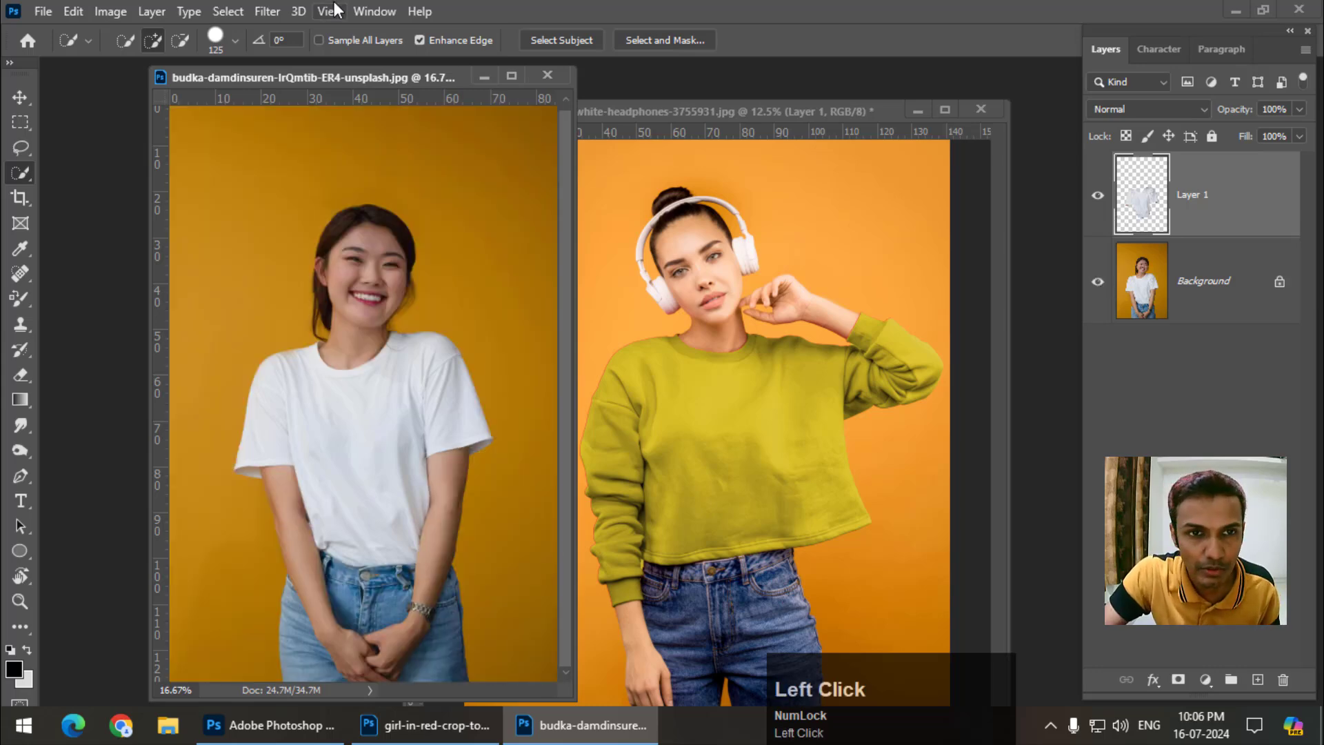
right_click(1217, 215)
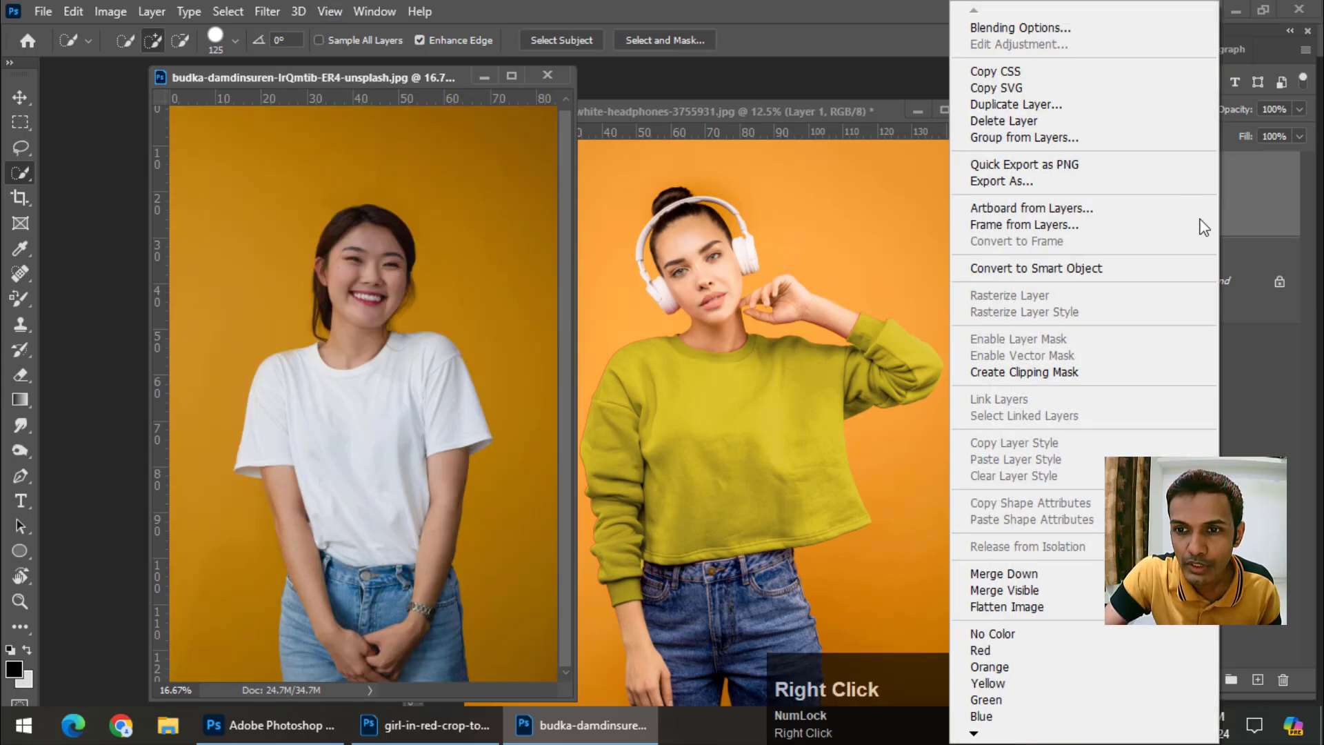
left_click(1074, 267)
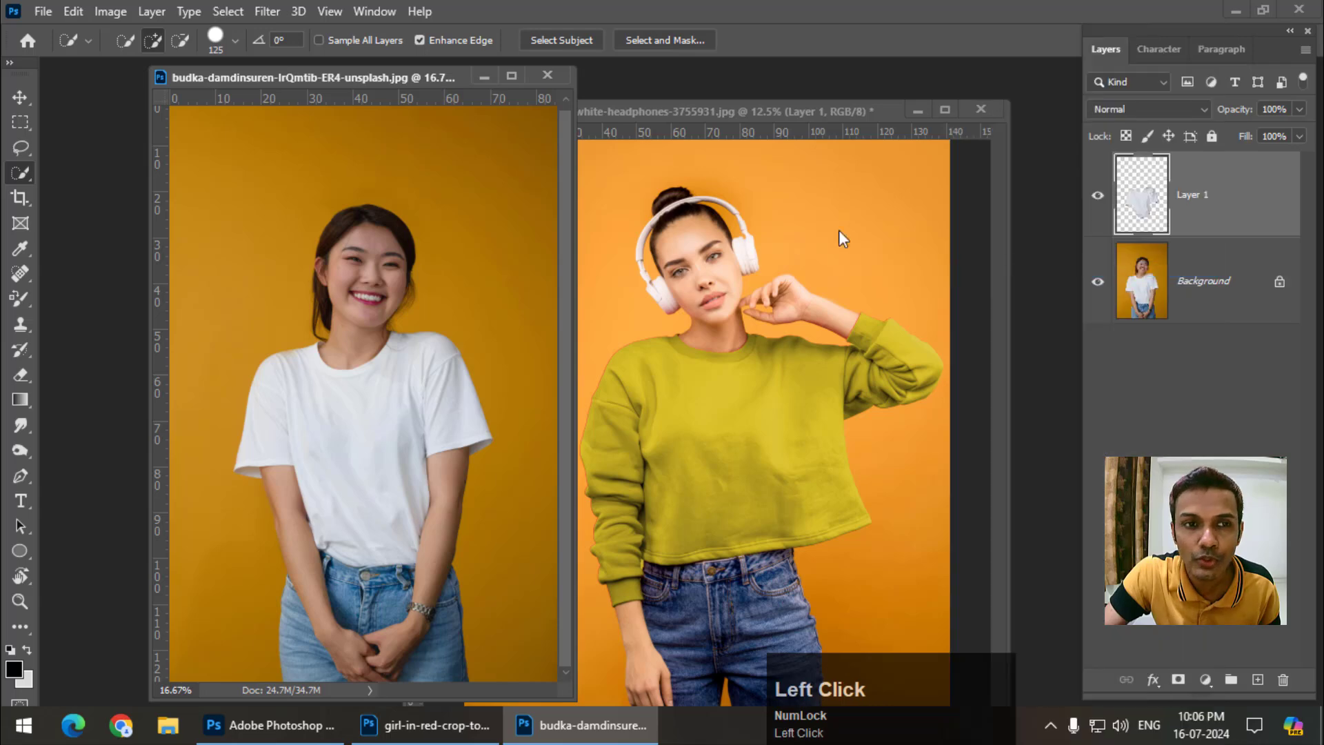
Open a Hue/Saturation adjustment for the T-shirt layer and turn on Colorize
left_click(114, 12)
mouse_move(143, 69)
left_click(366, 163)
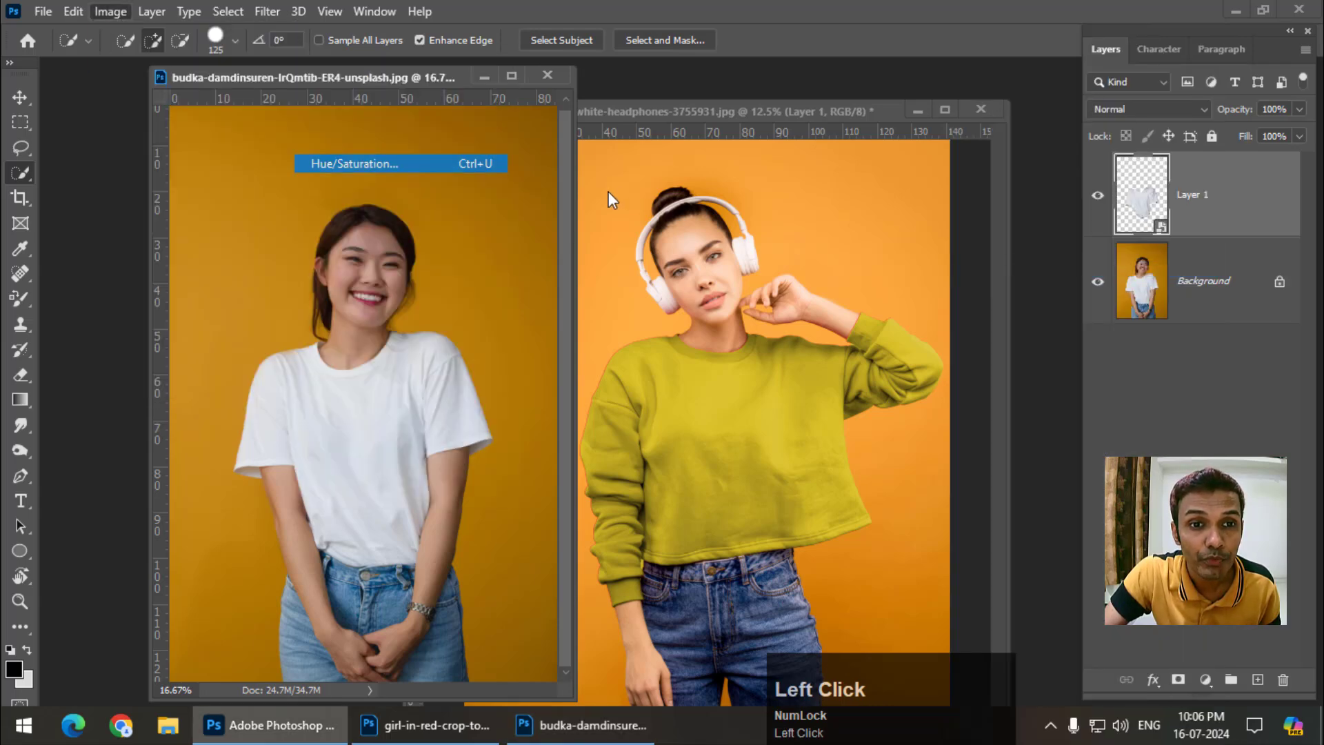
left_click_drag(698, 72, 713, 71)
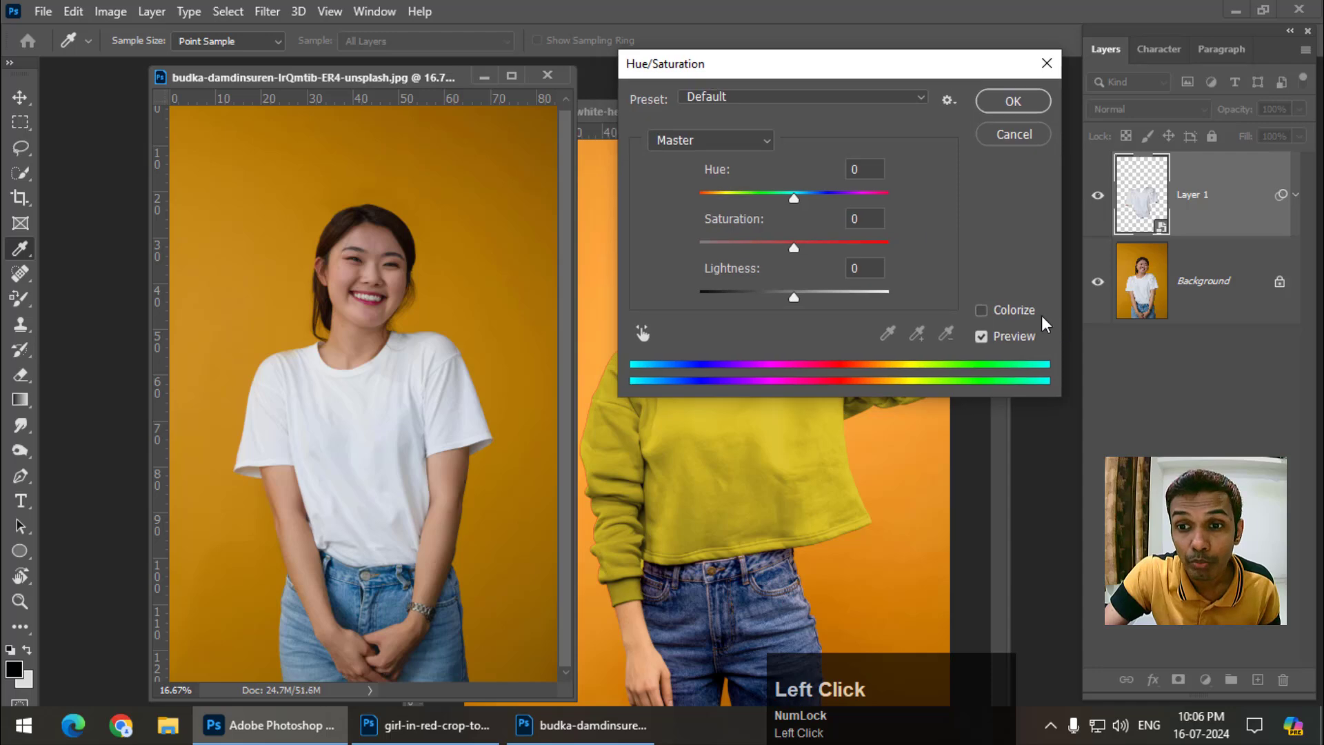
left_click(1023, 310)
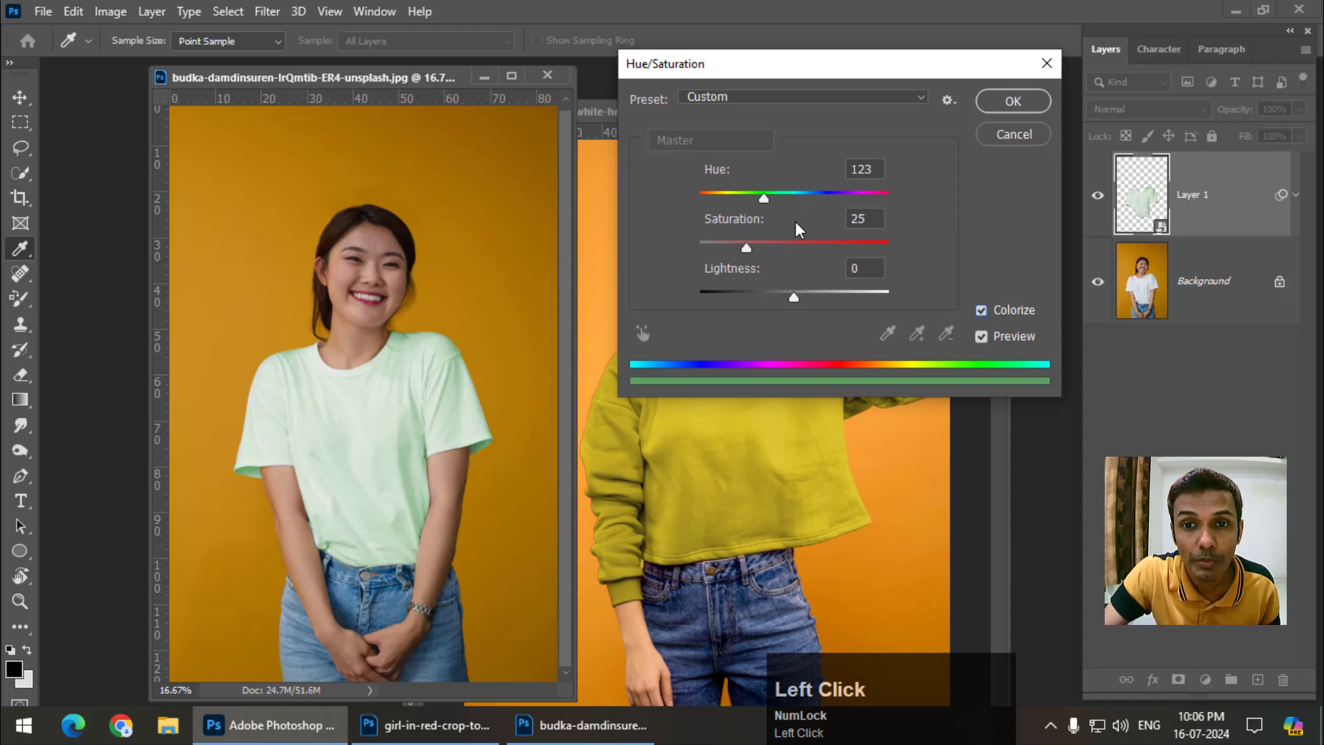
Colorize the T-shirt green with hue 143, saturation 53 and lightness -33
left_click_drag(764, 197, 775, 198)
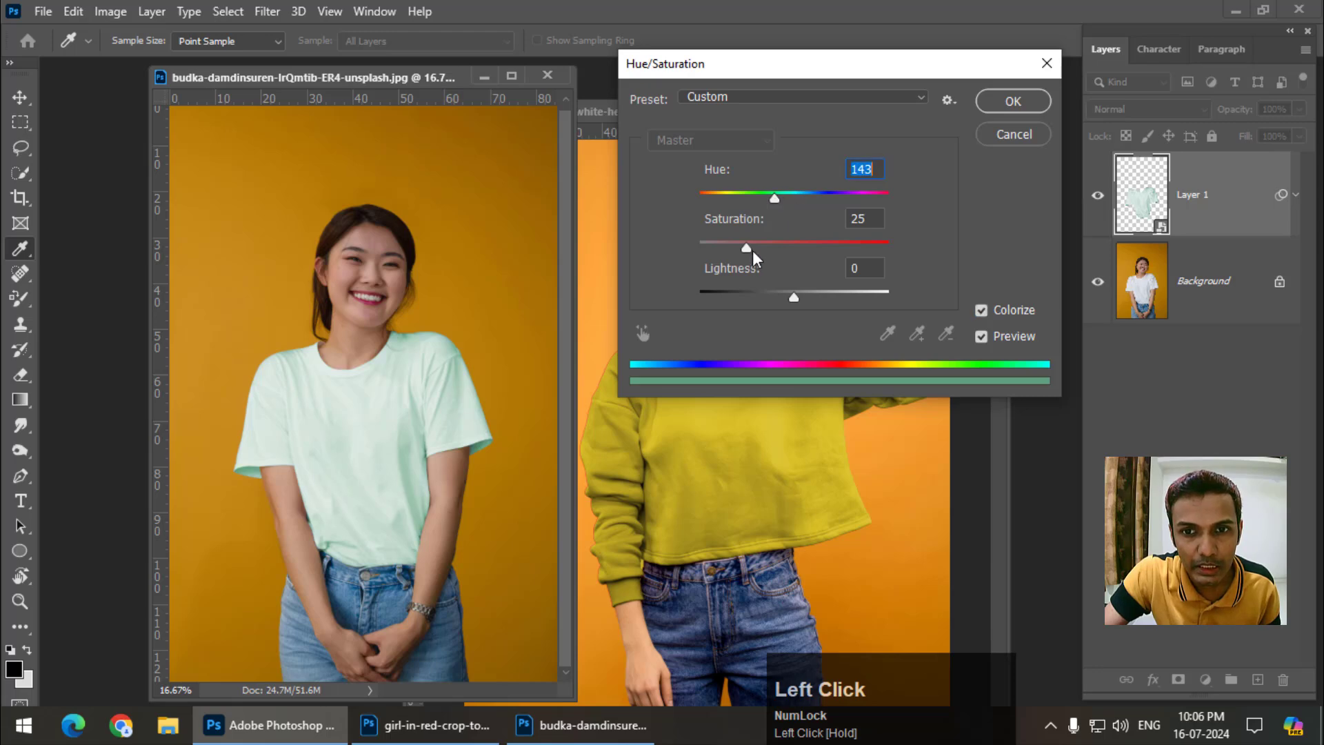
left_click_drag(751, 250, 780, 246)
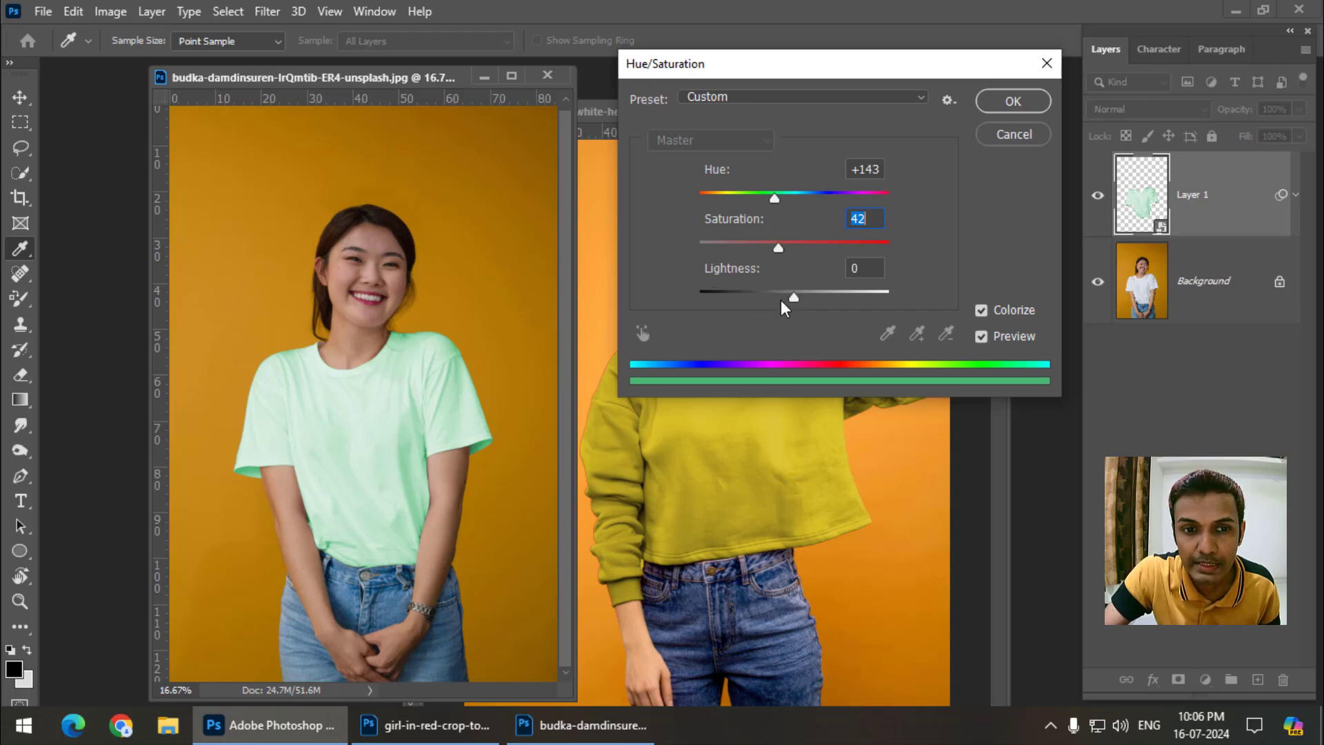
left_click_drag(781, 301, 769, 304)
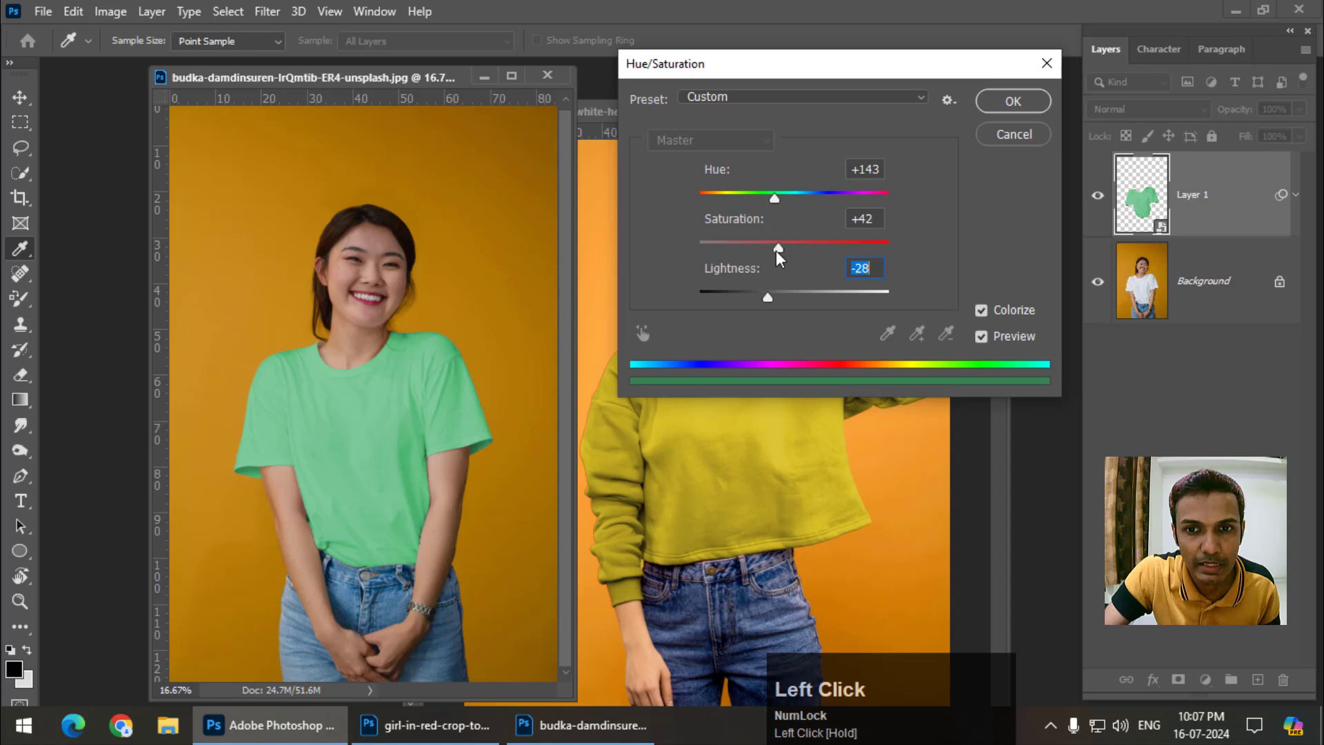
left_click_drag(779, 251, 798, 250)
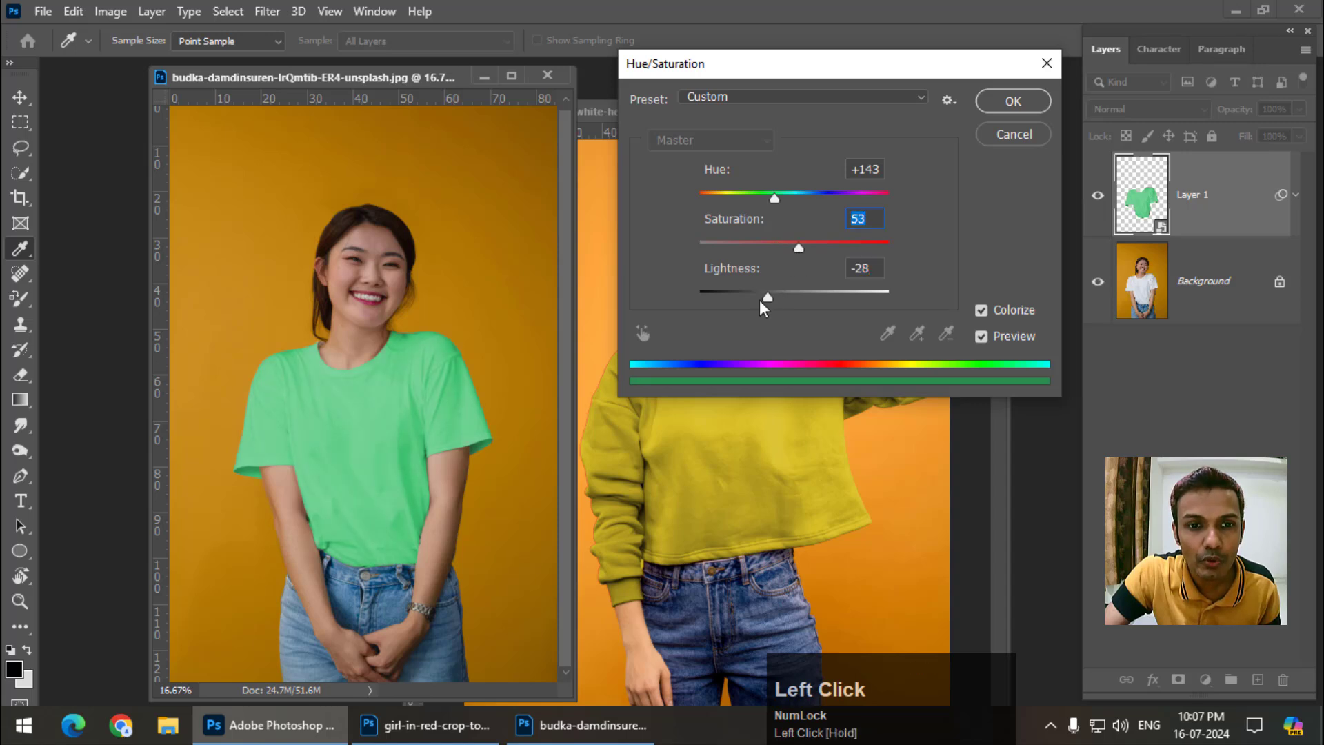
left_click_drag(760, 300, 763, 301)
mouse_move(801, 253)
left_mouse_down()
mouse_move(814, 247)
mouse_move(800, 250)
left_mouse_up()
left_click_drag(767, 294, 764, 300)
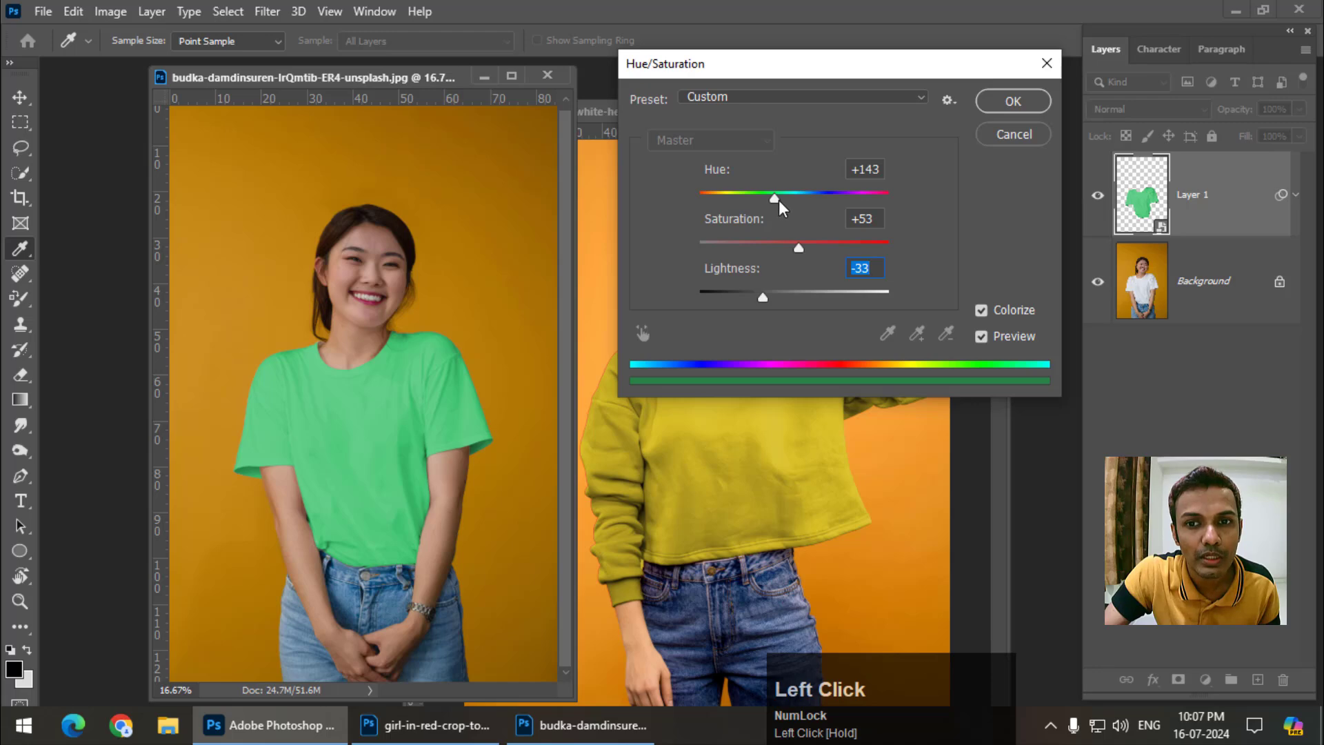
Colorize the T-shirt red with hue 353, saturation 57 and lightness -42, and compare it with the original using the preview
left_click_drag(775, 198, 886, 199)
left_click_drag(769, 297, 759, 297)
left_click_drag(800, 253, 809, 253)
left_click_drag(756, 296, 756, 294)
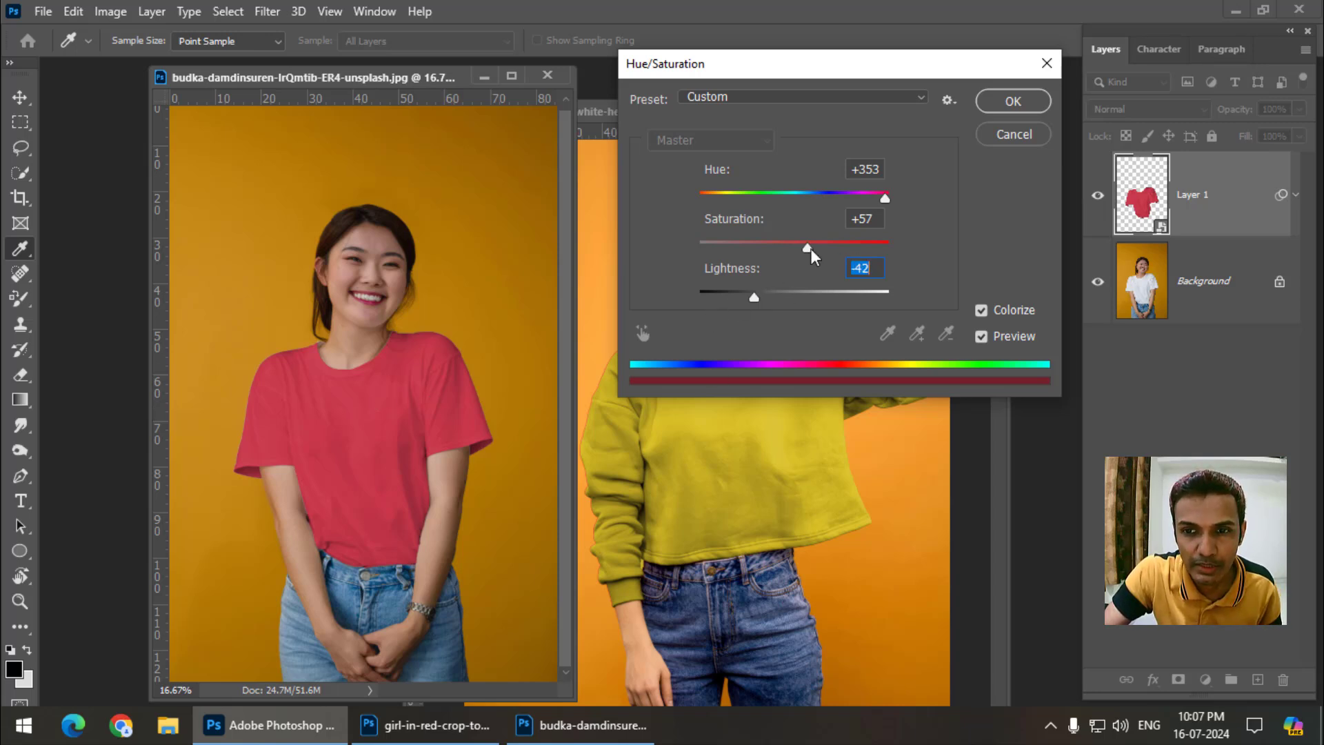
left_click(982, 335)
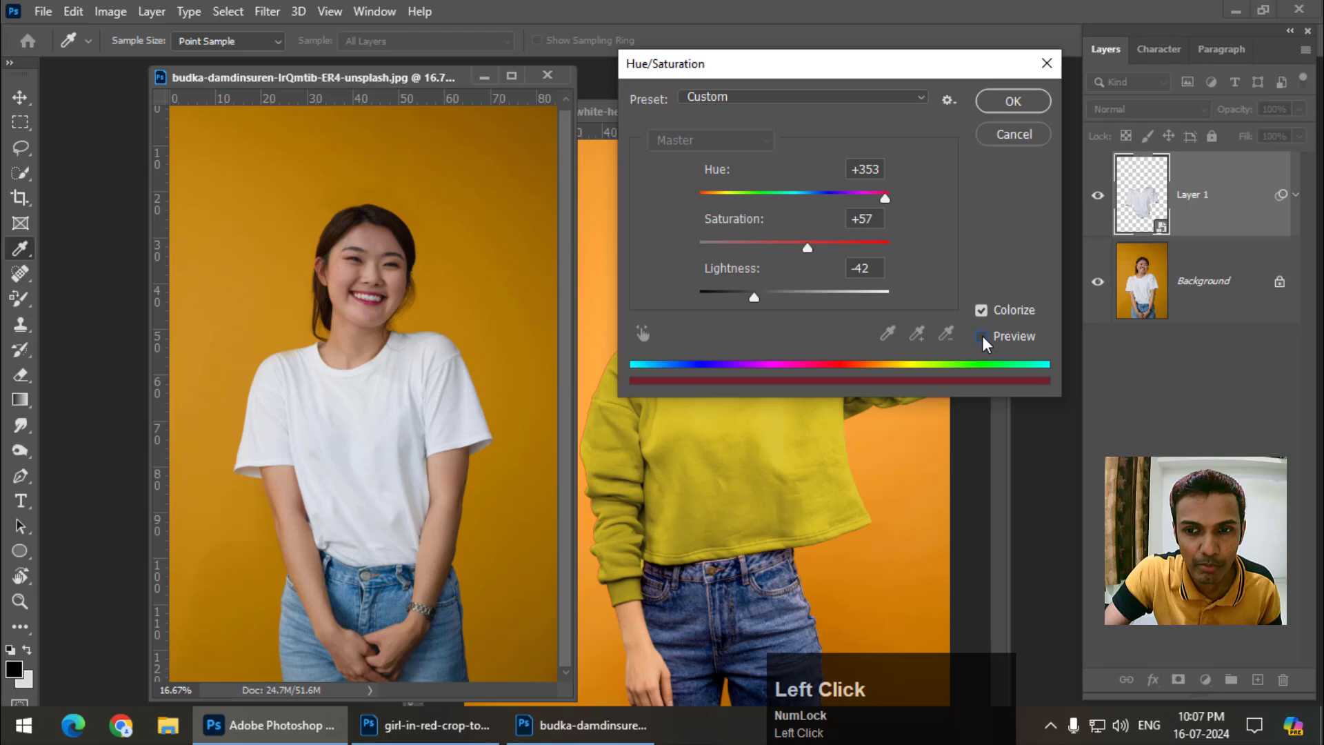
left_click(982, 335)
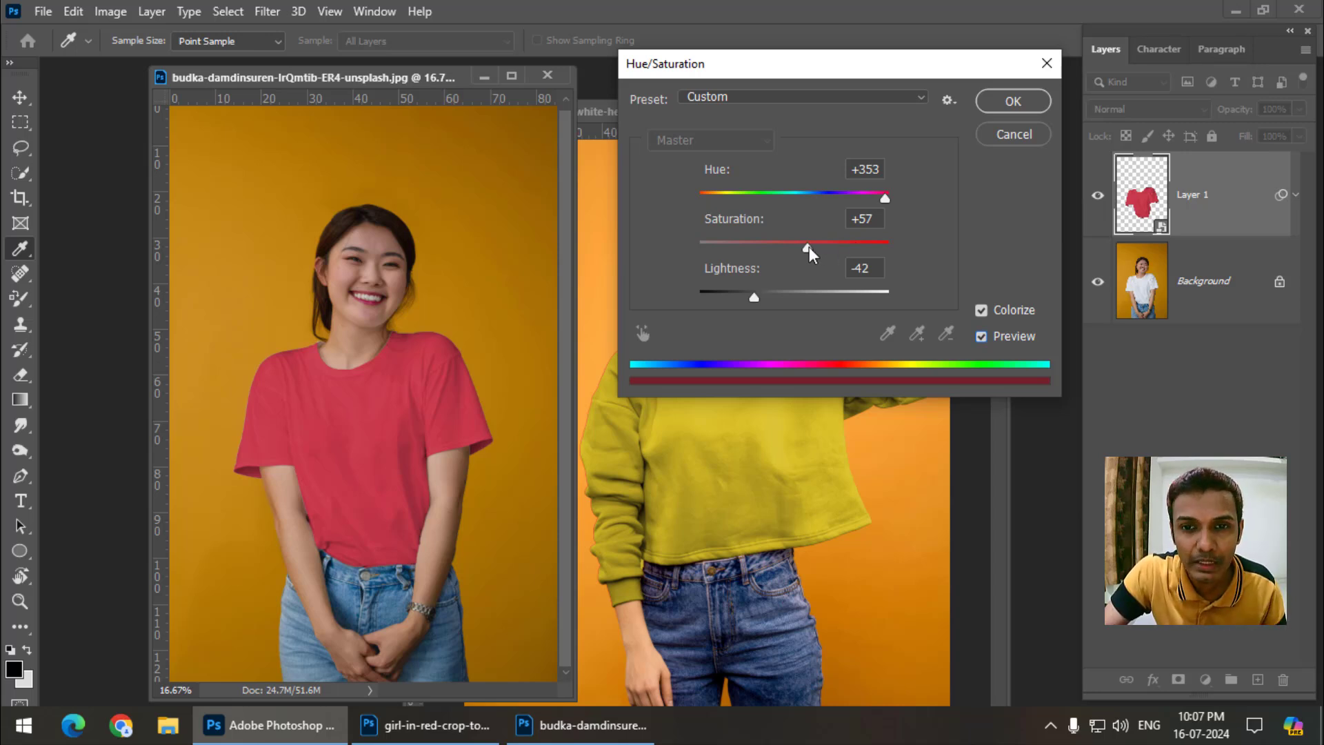
Turn the T-shirt black with saturation 0 and lightness -78, compare it with the original, and apply the Hue/Saturation adjustment
left_click_drag(807, 246, 676, 243)
left_click_drag(752, 296, 723, 300)
left_click(981, 337)
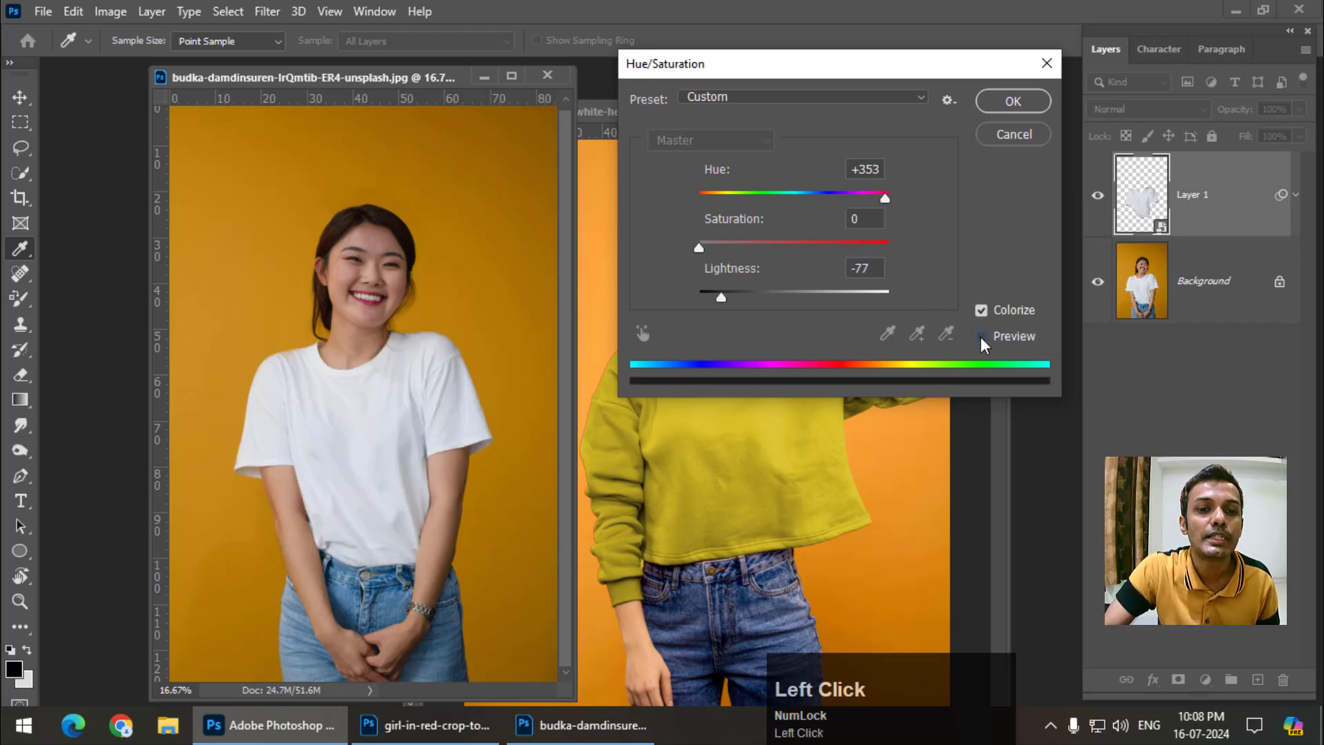
left_click(981, 337)
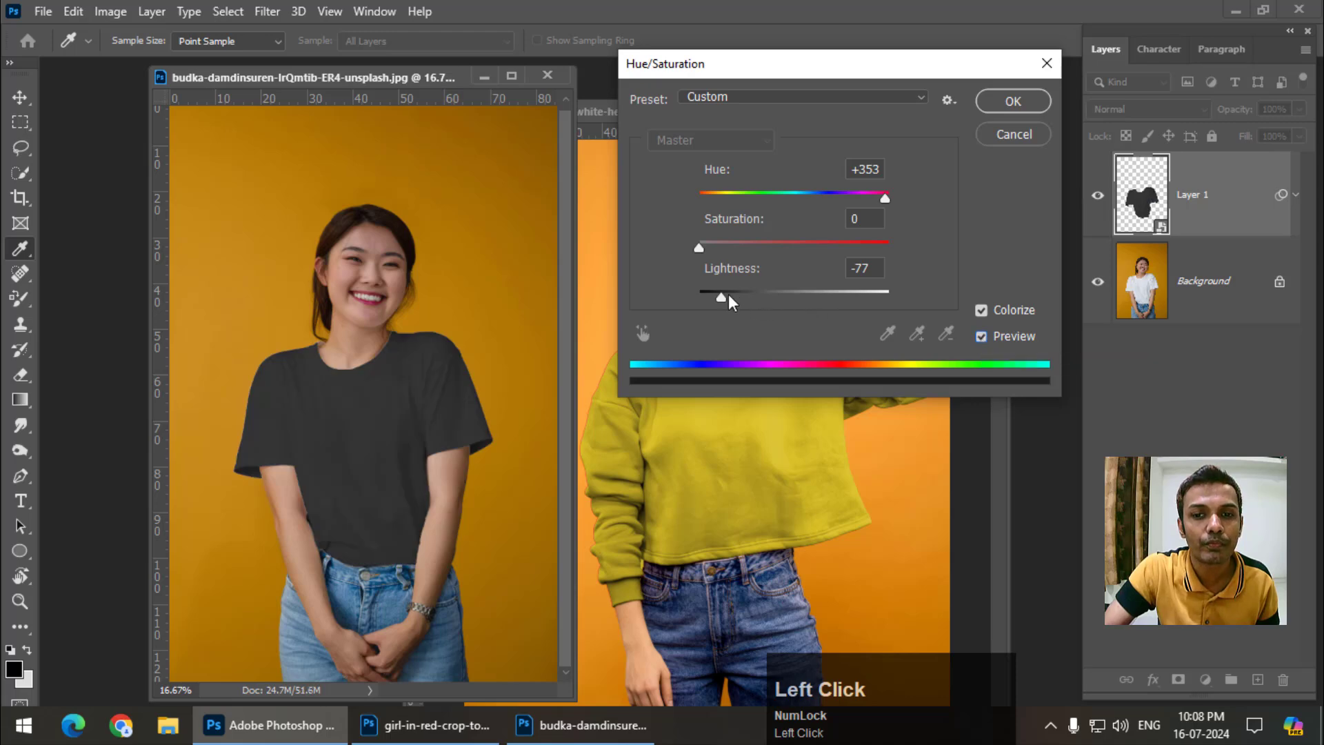
left_click_drag(723, 296, 722, 301)
left_click_drag(722, 300, 722, 301)
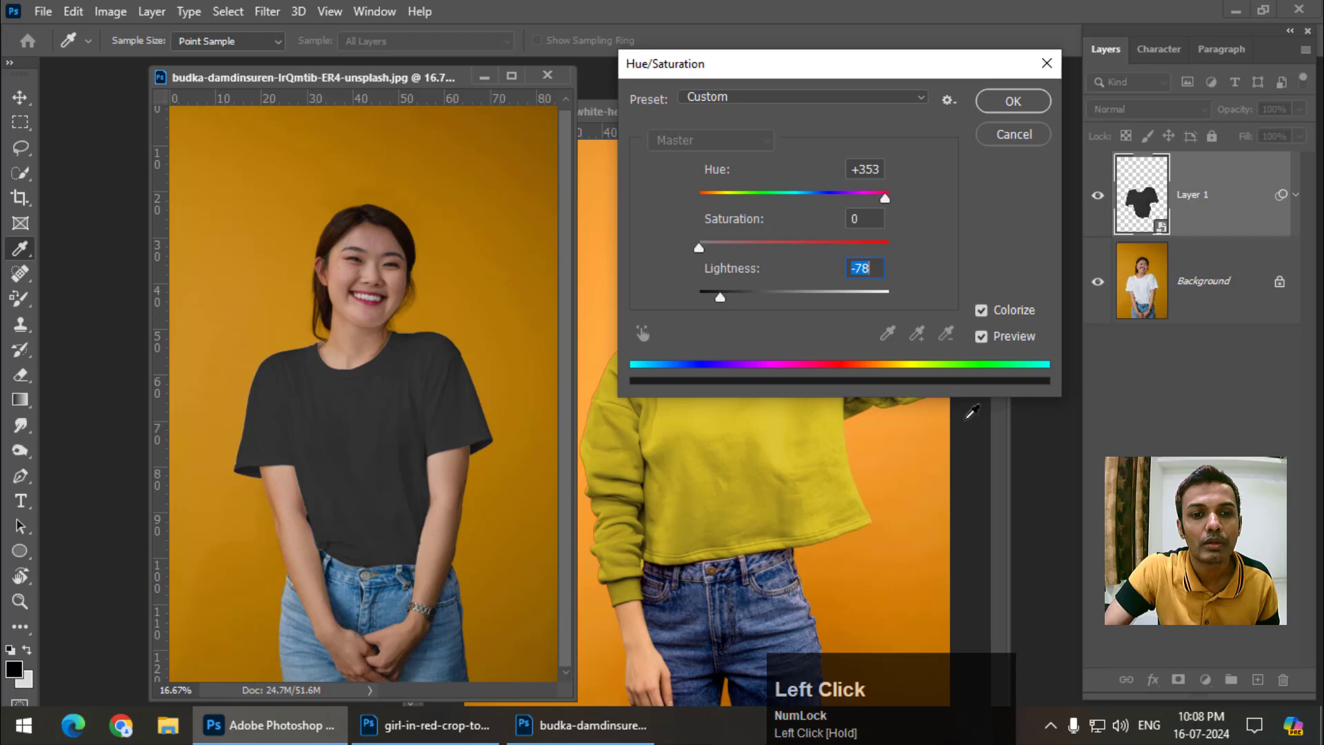
left_click(1013, 101)
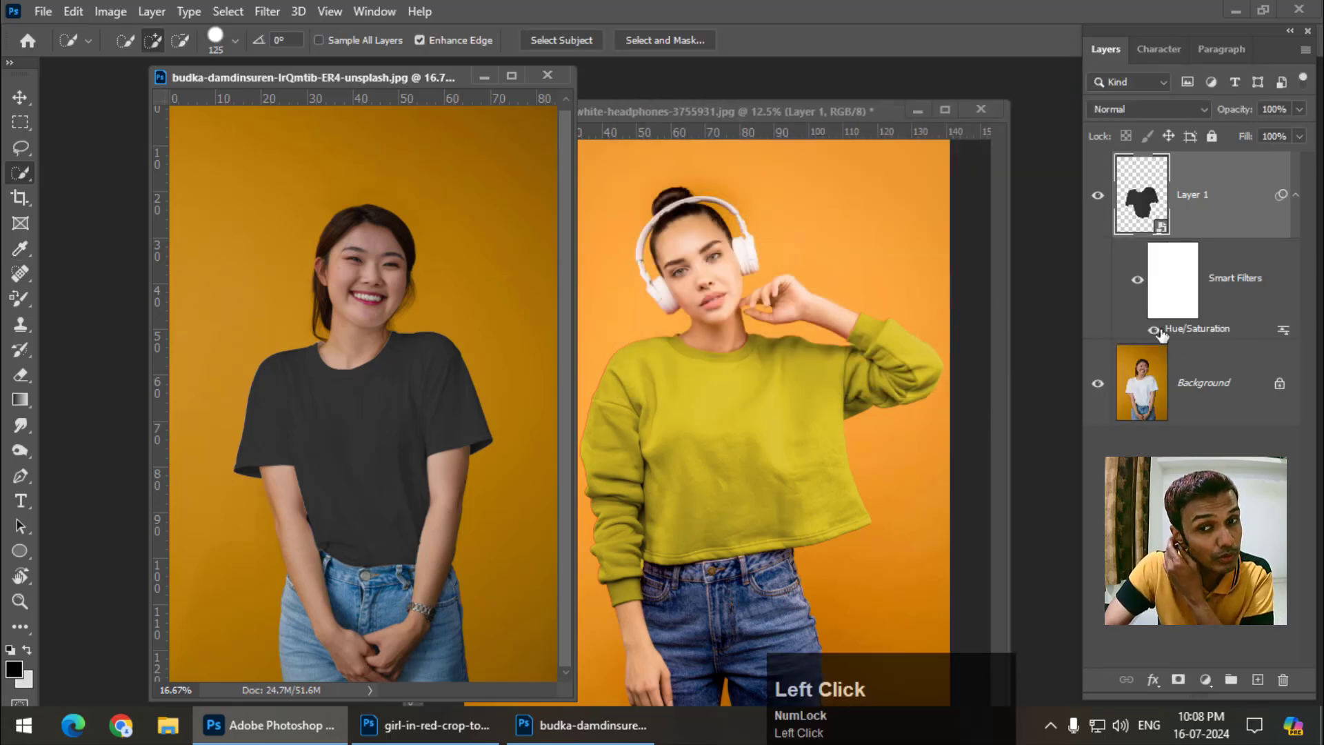
Rasterize the black T-shirt layer and convert it back to a smart object
right_click(1236, 227)
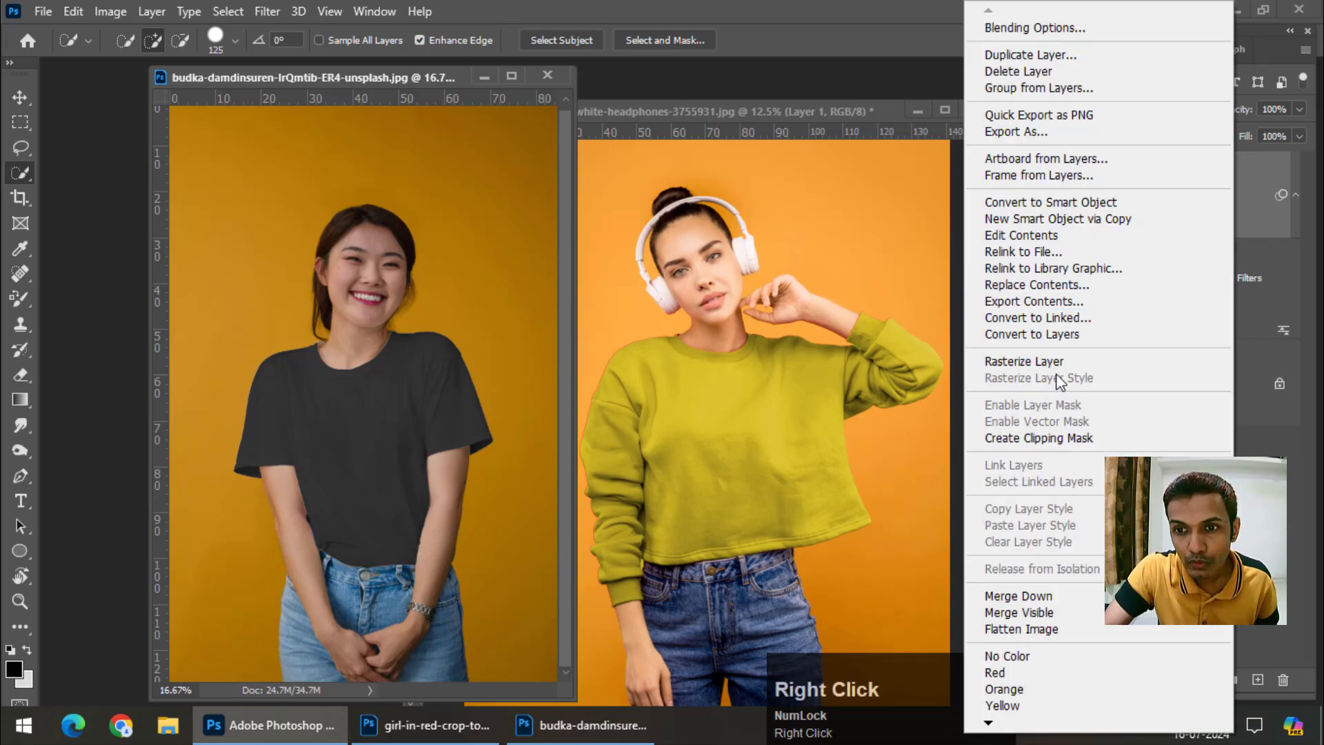
left_click(1063, 362)
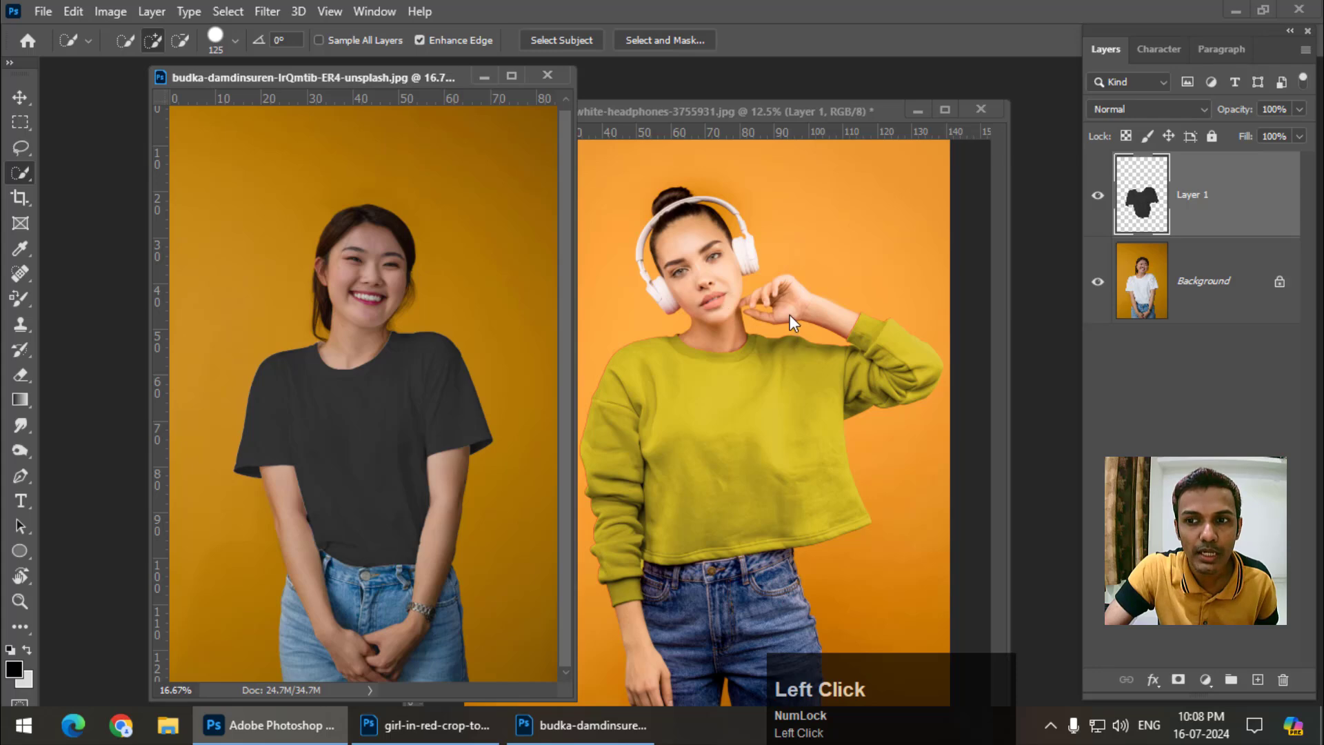
left_click(110, 12)
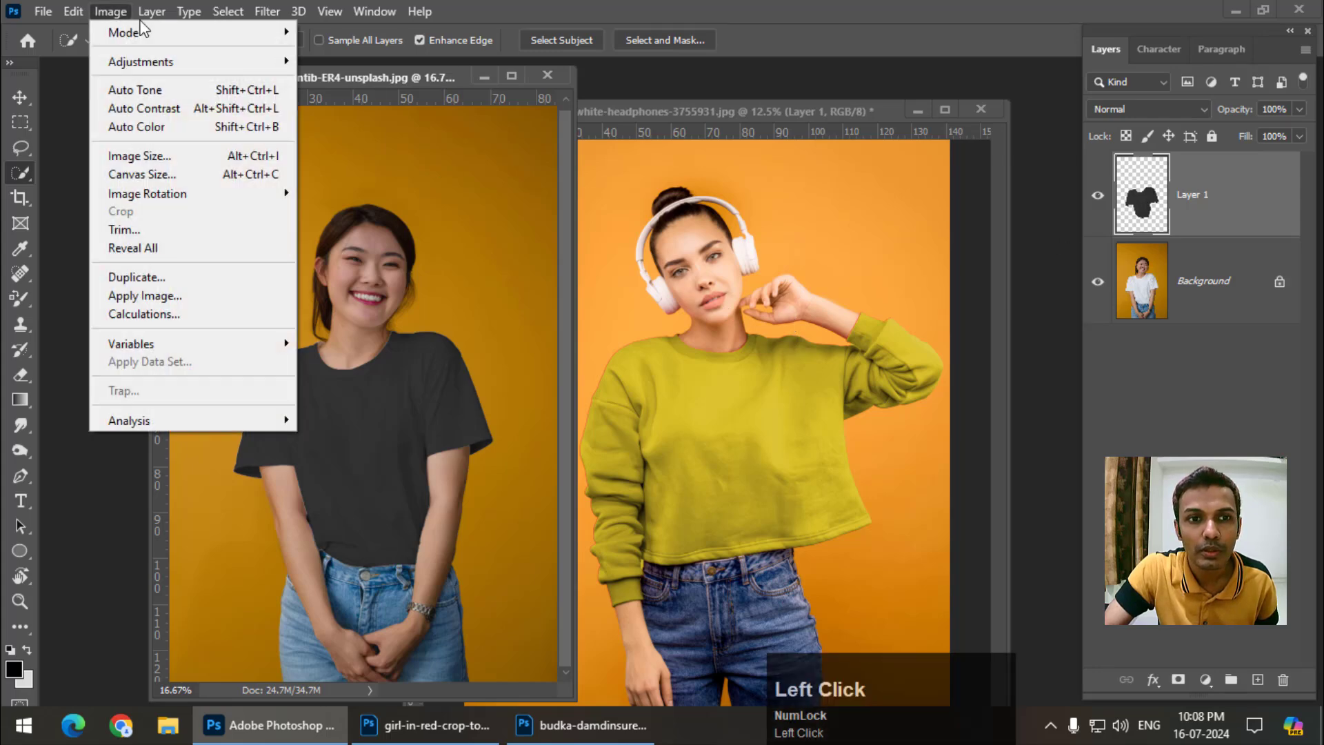
left_click(1232, 224)
right_click(1234, 229)
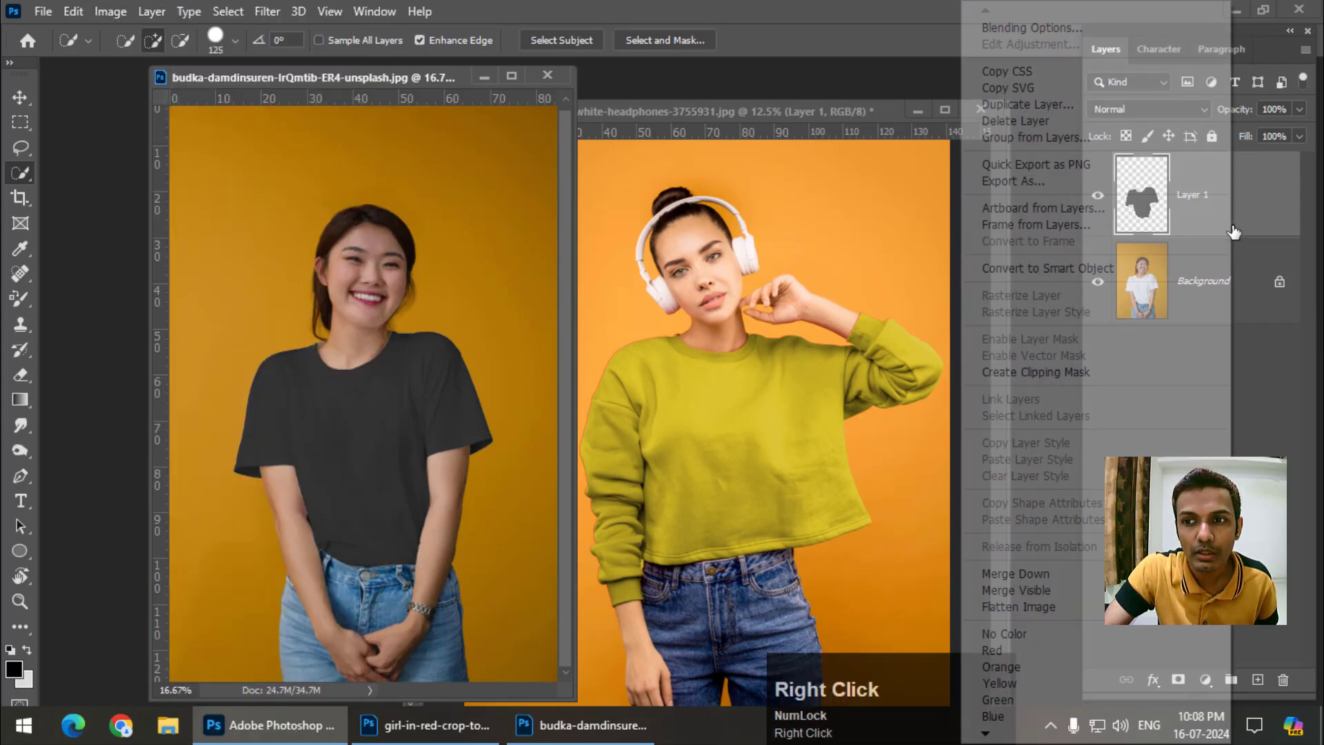
left_click(1111, 268)
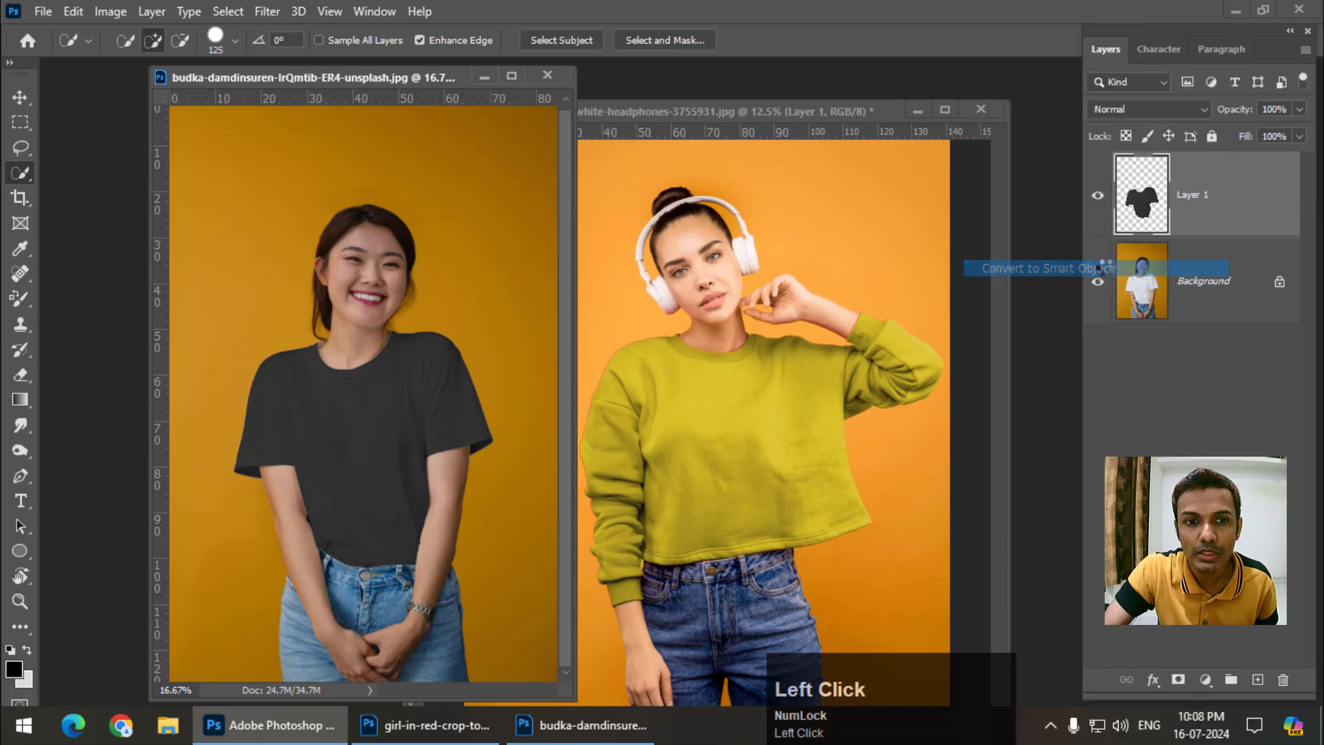
Try to lighten the black T-shirt with Hue/Saturation at saturation -100 and lightness about +33, and cancel the adjustment
left_click(112, 14)
mouse_move(148, 60)
left_click(386, 162)
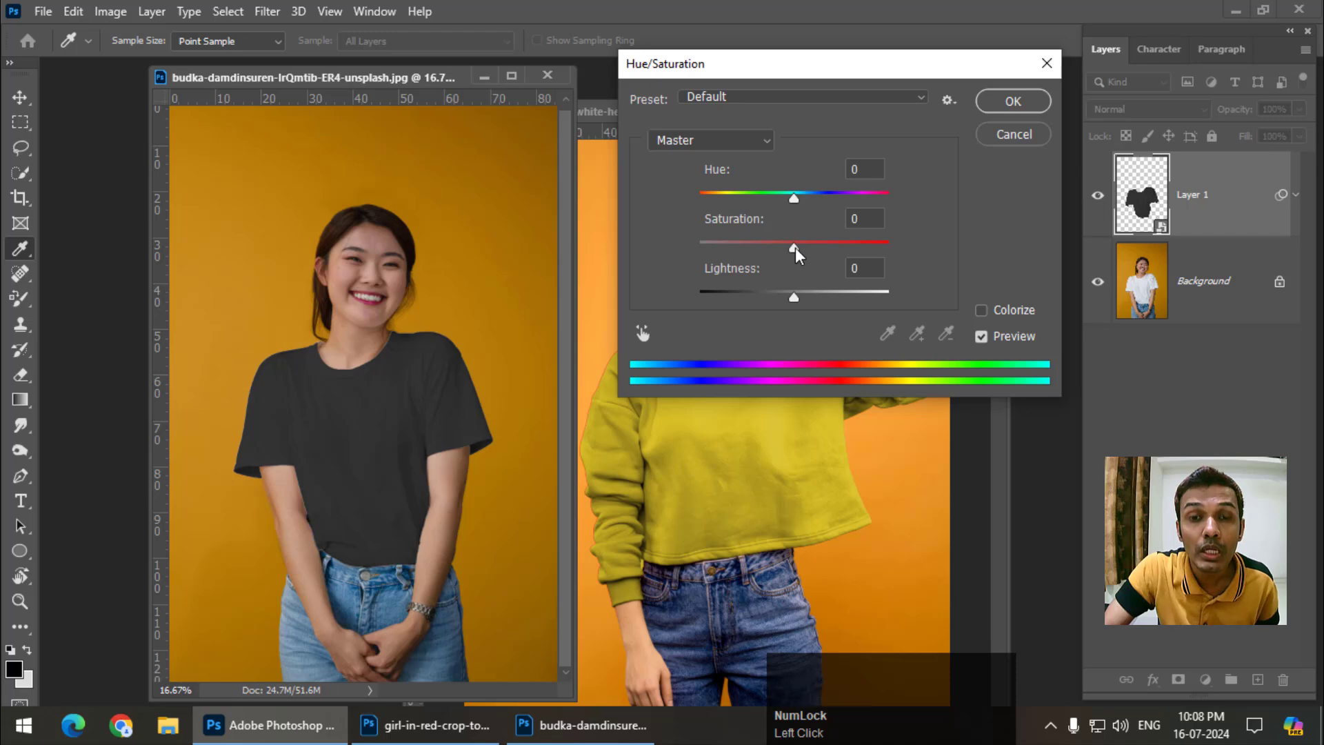
left_click_drag(796, 247, 693, 251)
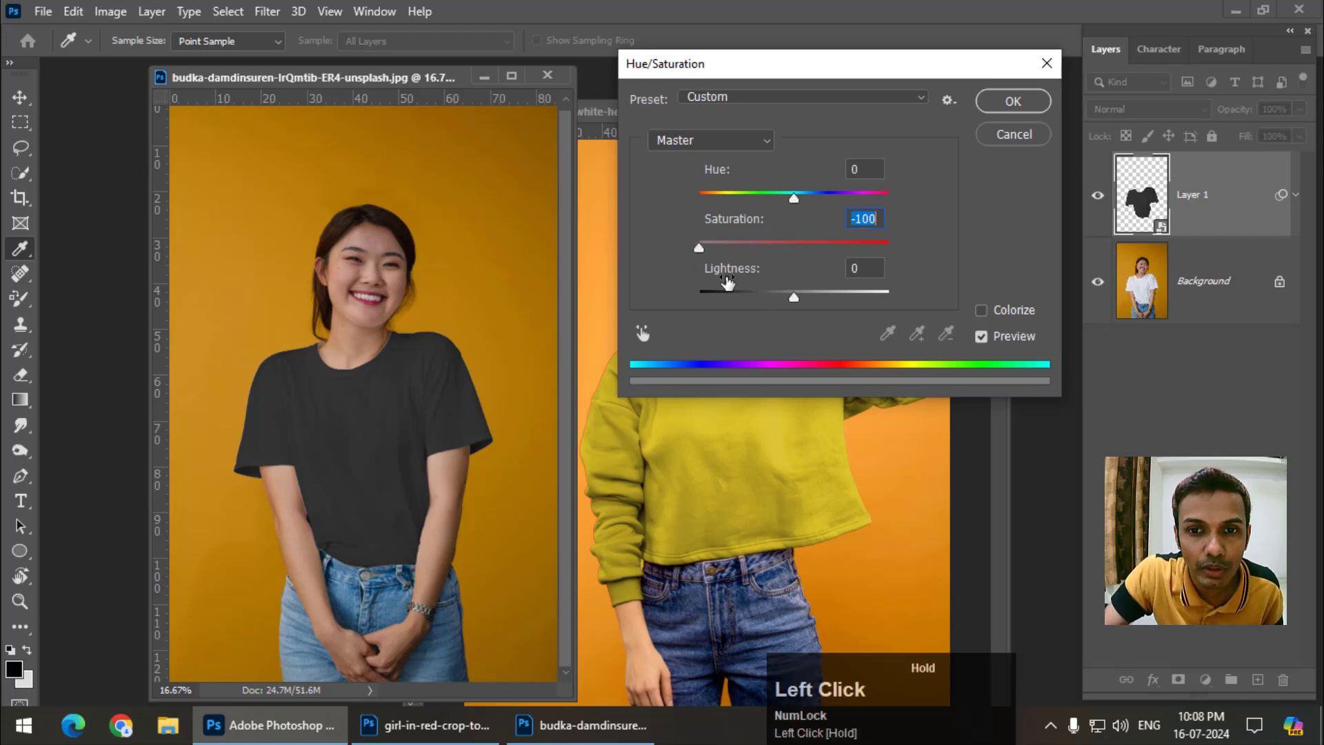
left_click_drag(790, 298, 827, 303)
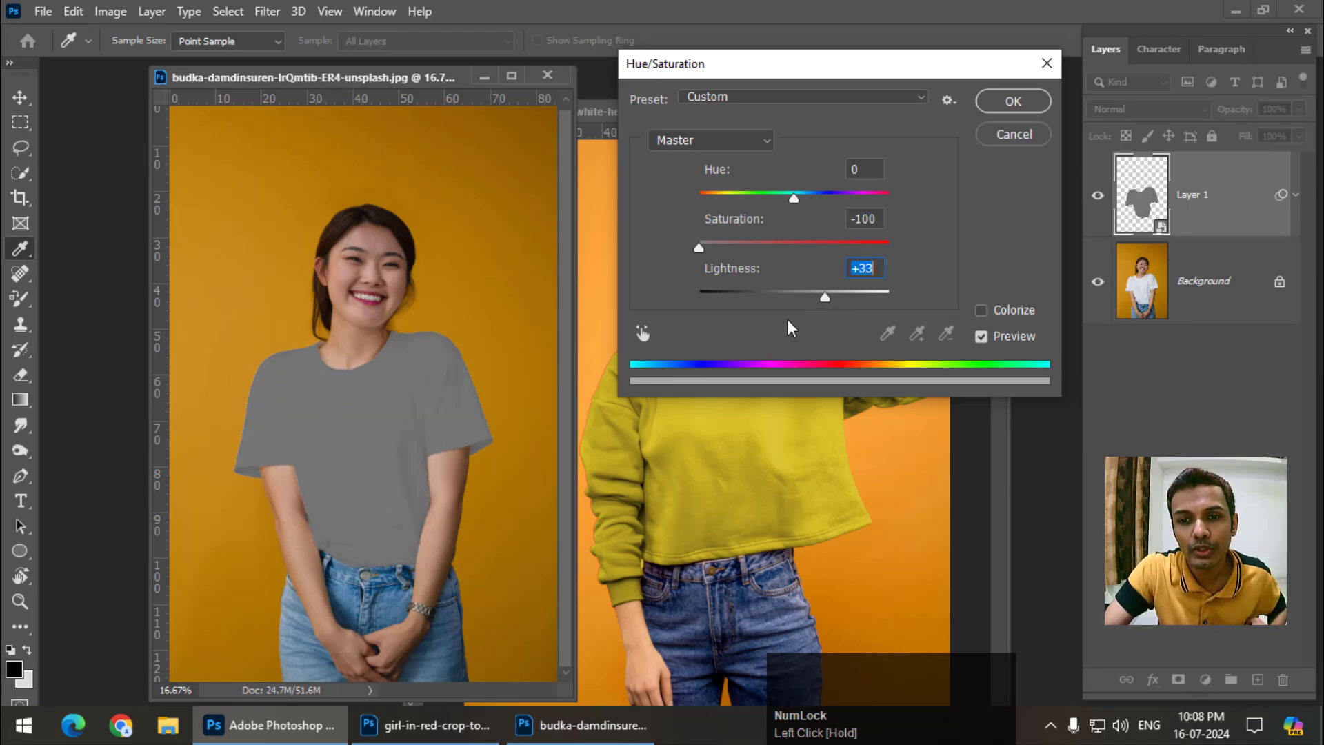
mouse_move(827, 298)
left_mouse_down()
mouse_move(858, 296)
mouse_move(830, 300)
left_mouse_up()
left_click(1015, 138)
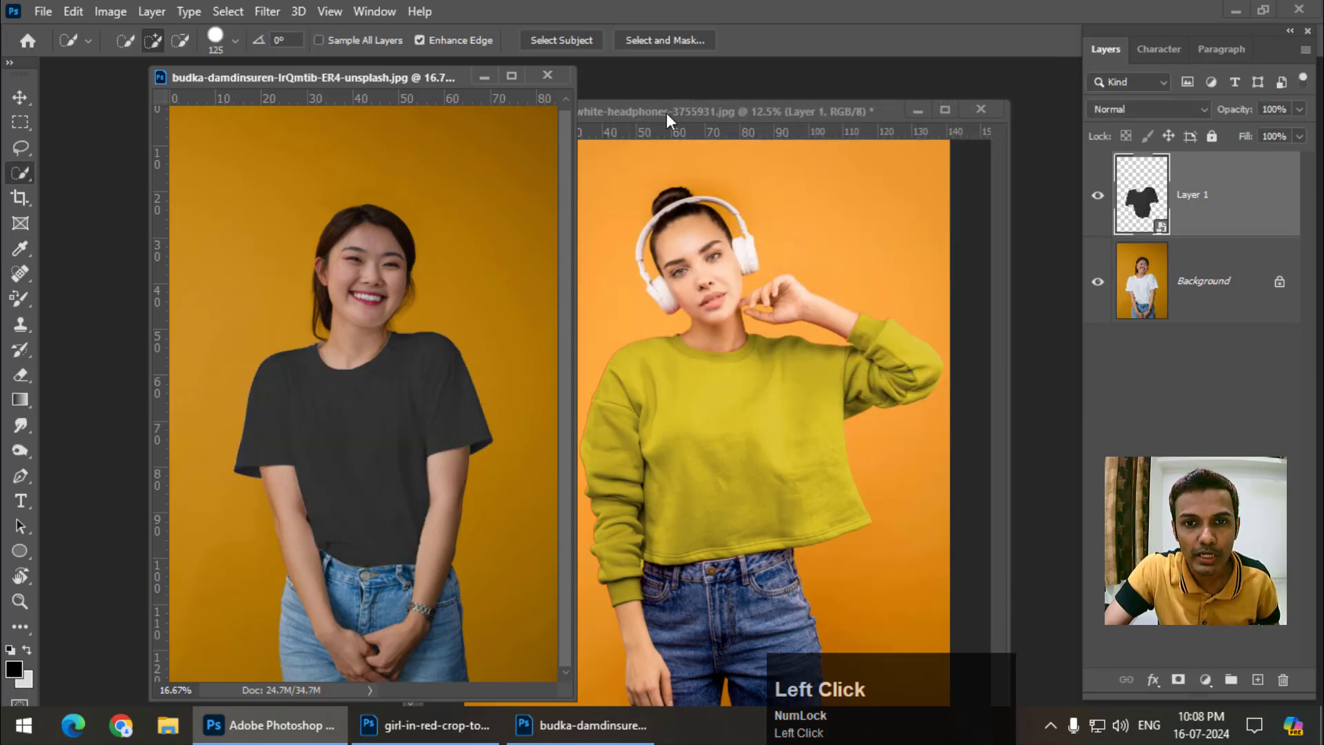
Bring the girl-in-red-crop-top image forward and undo the Hue/Saturation smart filter on its copied top layer
left_click(667, 113)
left_click_drag(665, 111, 566, 106)
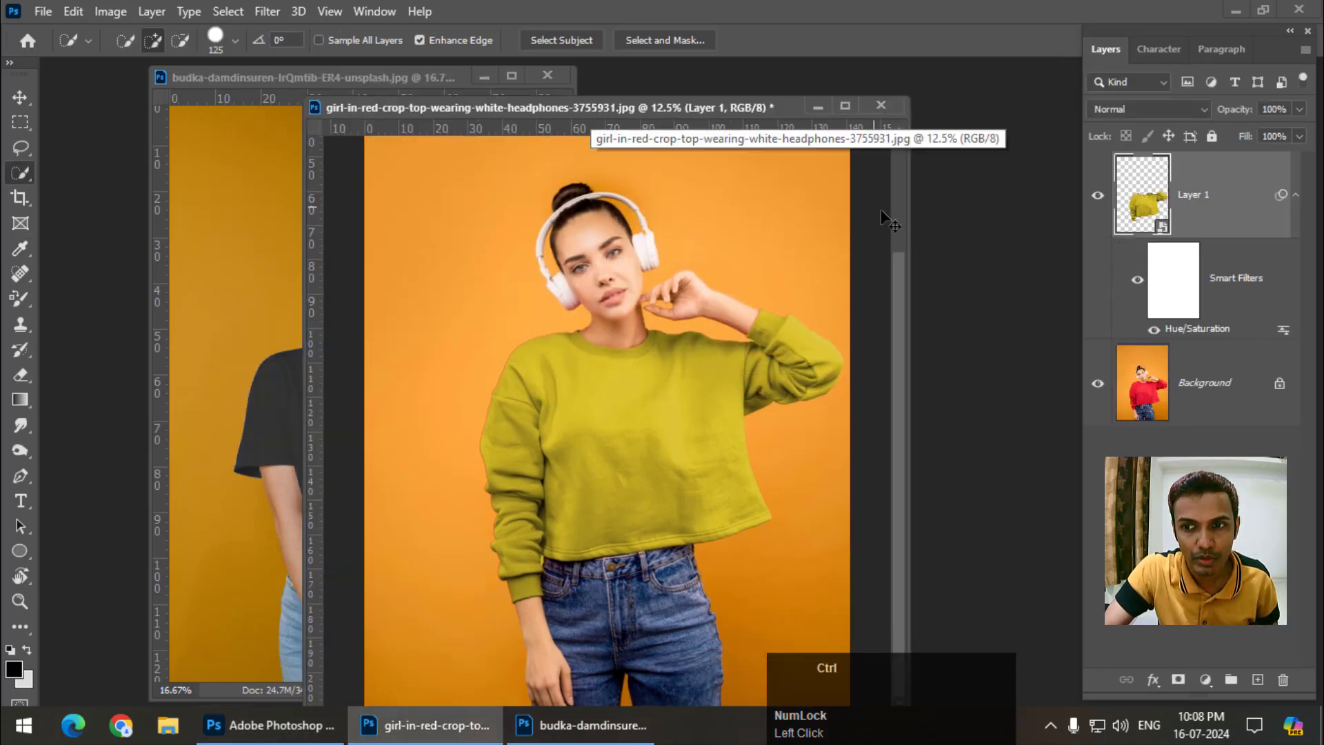
key("ctrl+z")
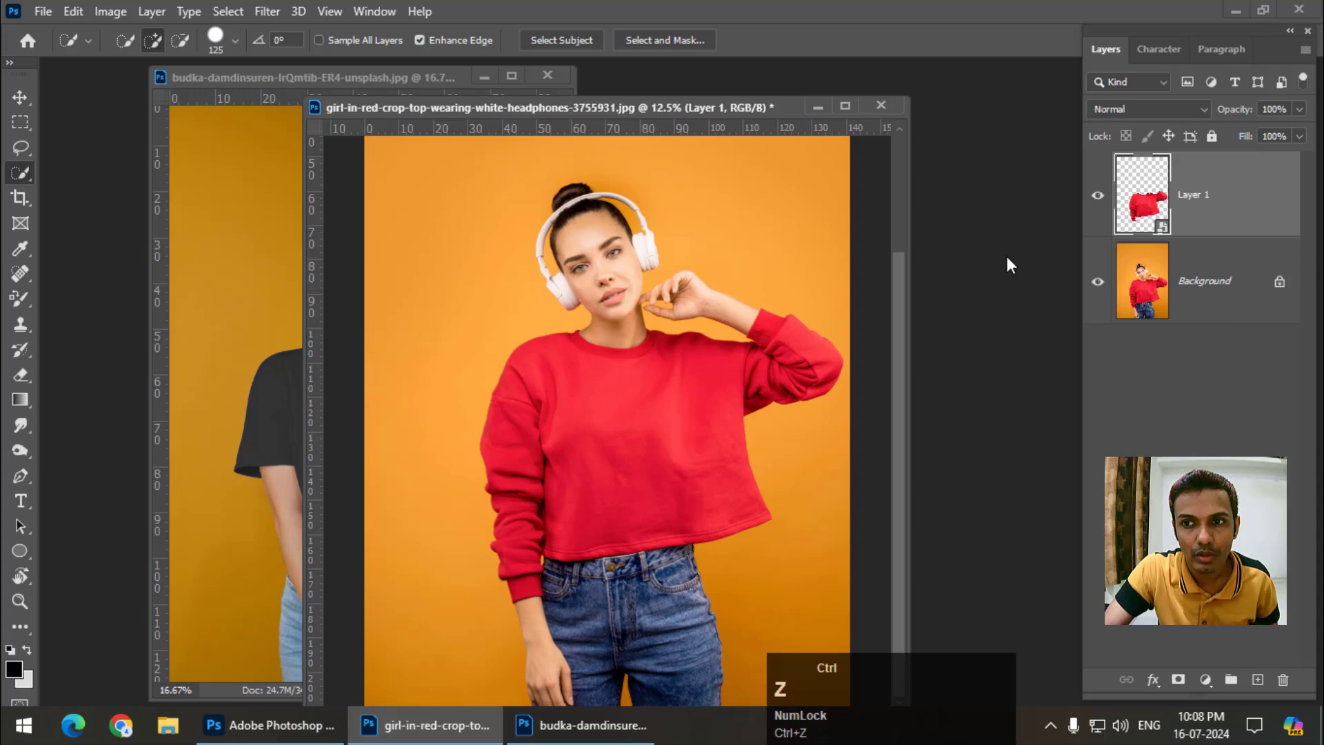
Start a Hue/Saturation adjustment on the red crop top layer and set the saturation to -100, keeping the garment in view
left_click(110, 12)
mouse_move(140, 61)
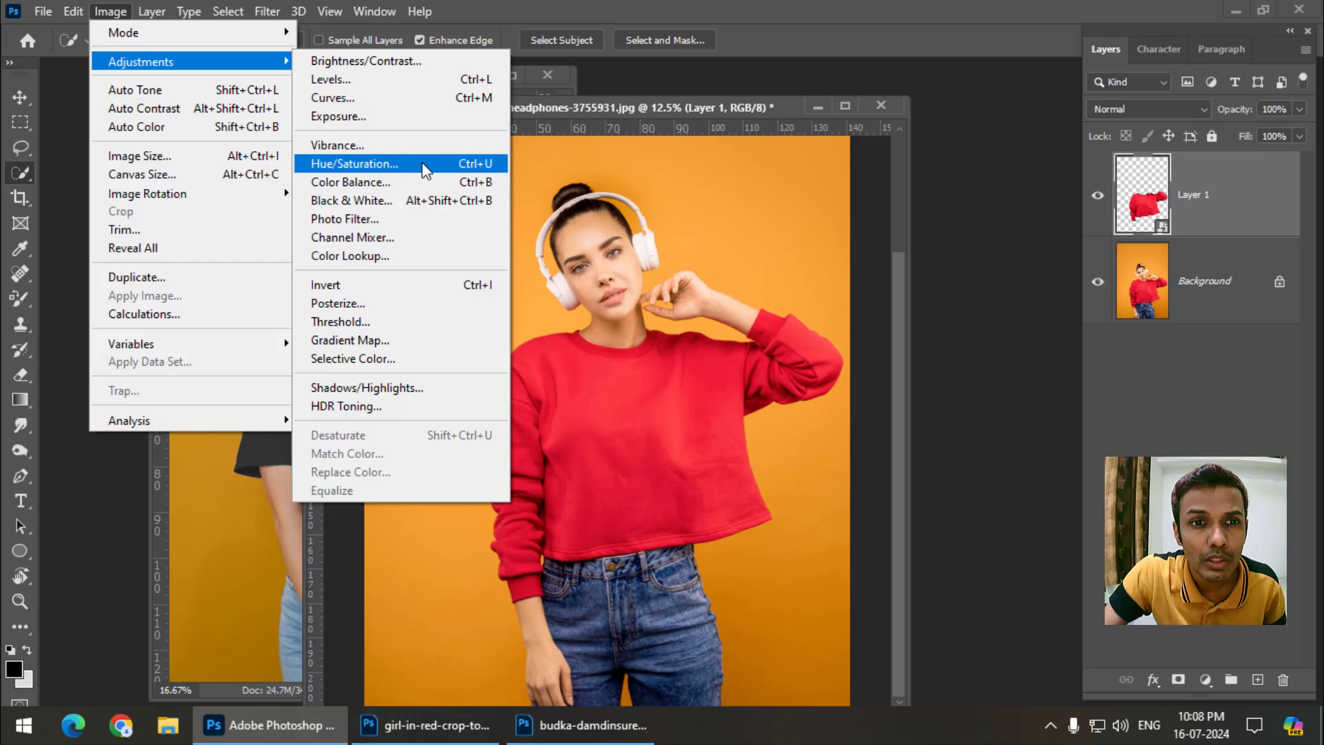
left_click(400, 170)
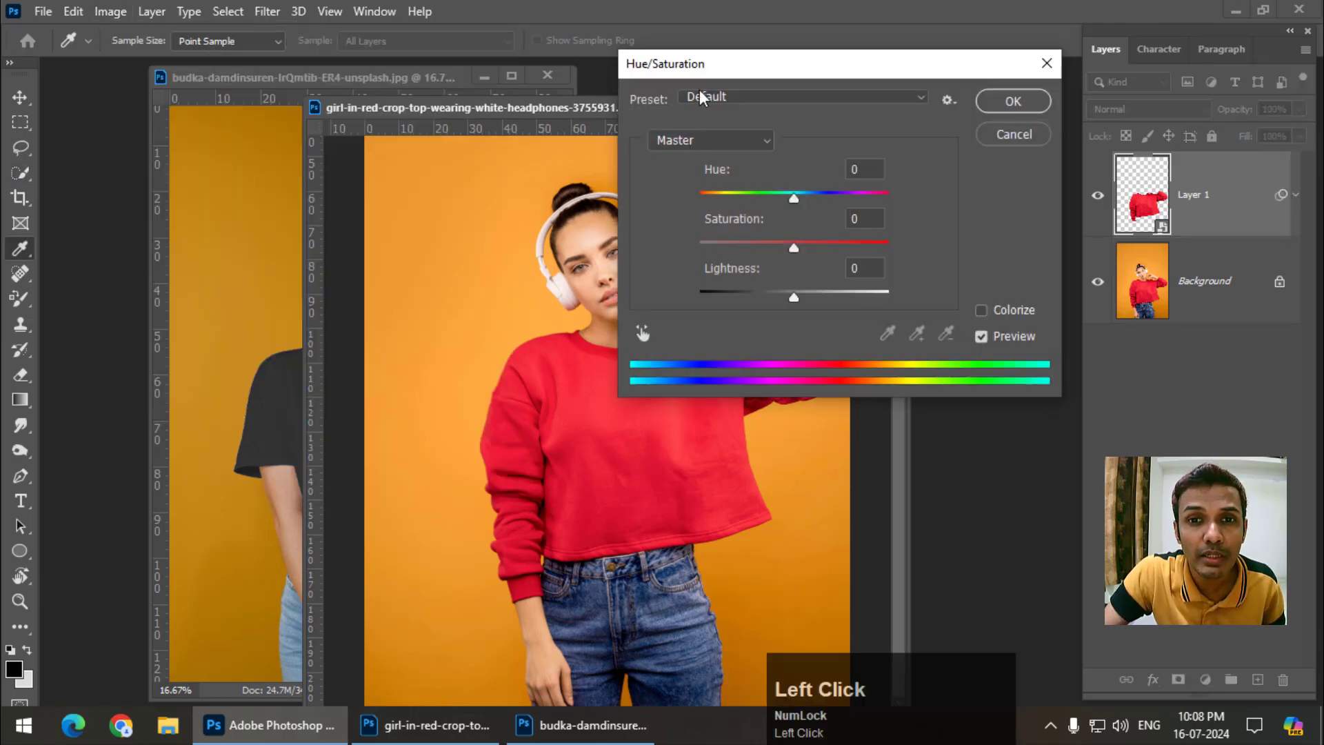
left_click_drag(687, 64, 842, 85)
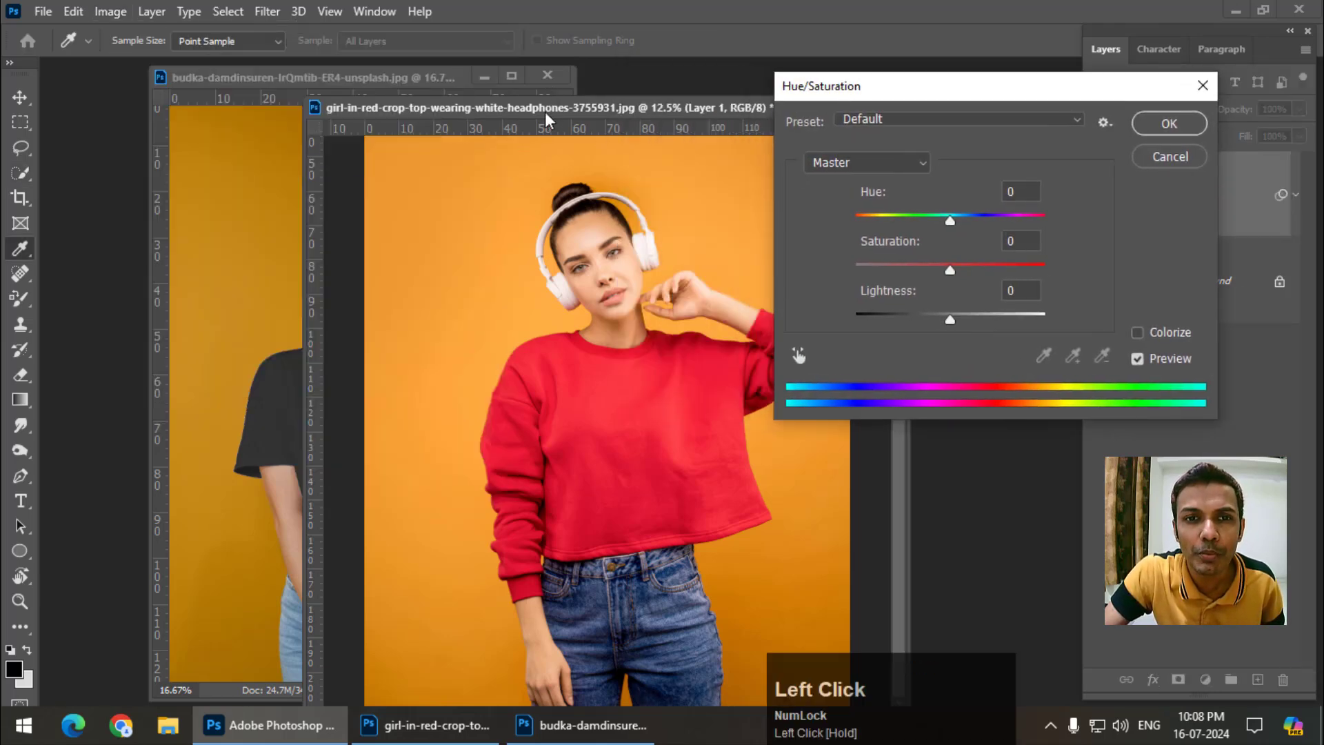
left_click_drag(627, 109, 523, 110)
left_click_drag(808, 90, 122, 84)
left_click_drag(523, 98, 611, 89)
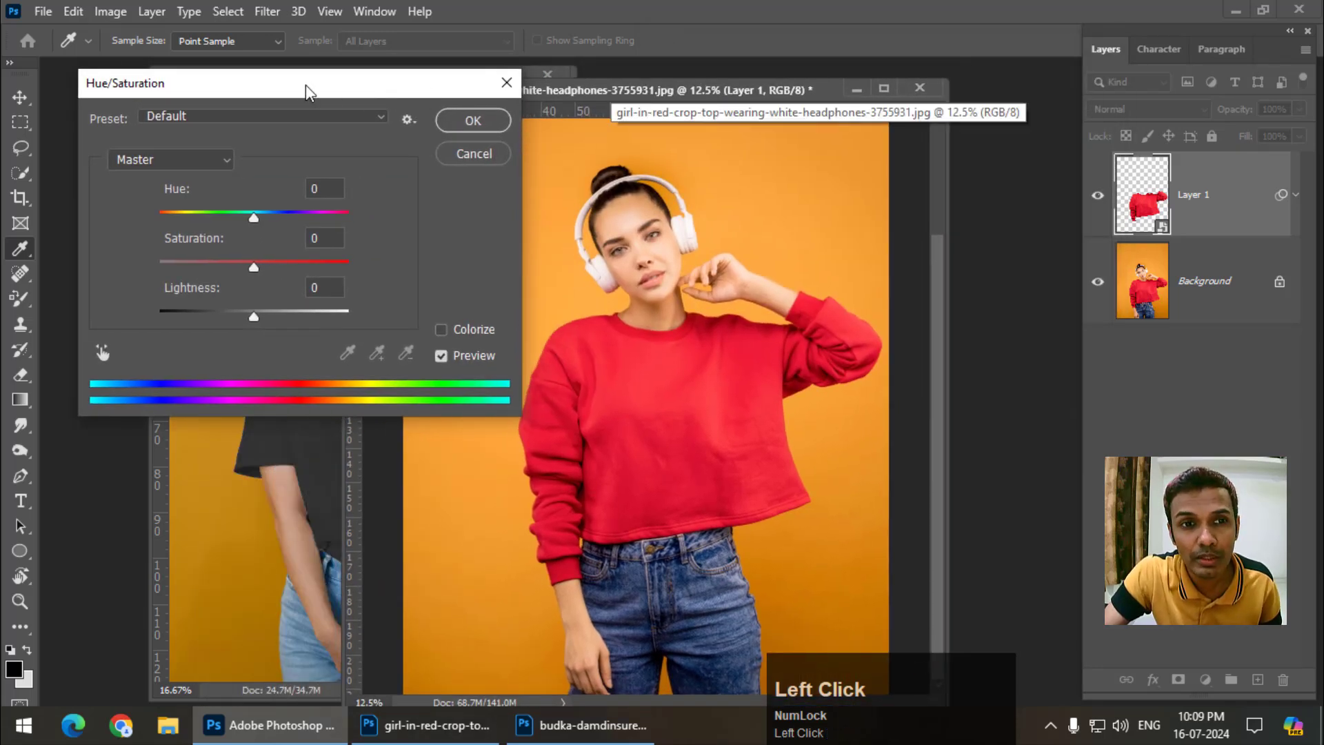
left_click_drag(305, 85, 284, 85)
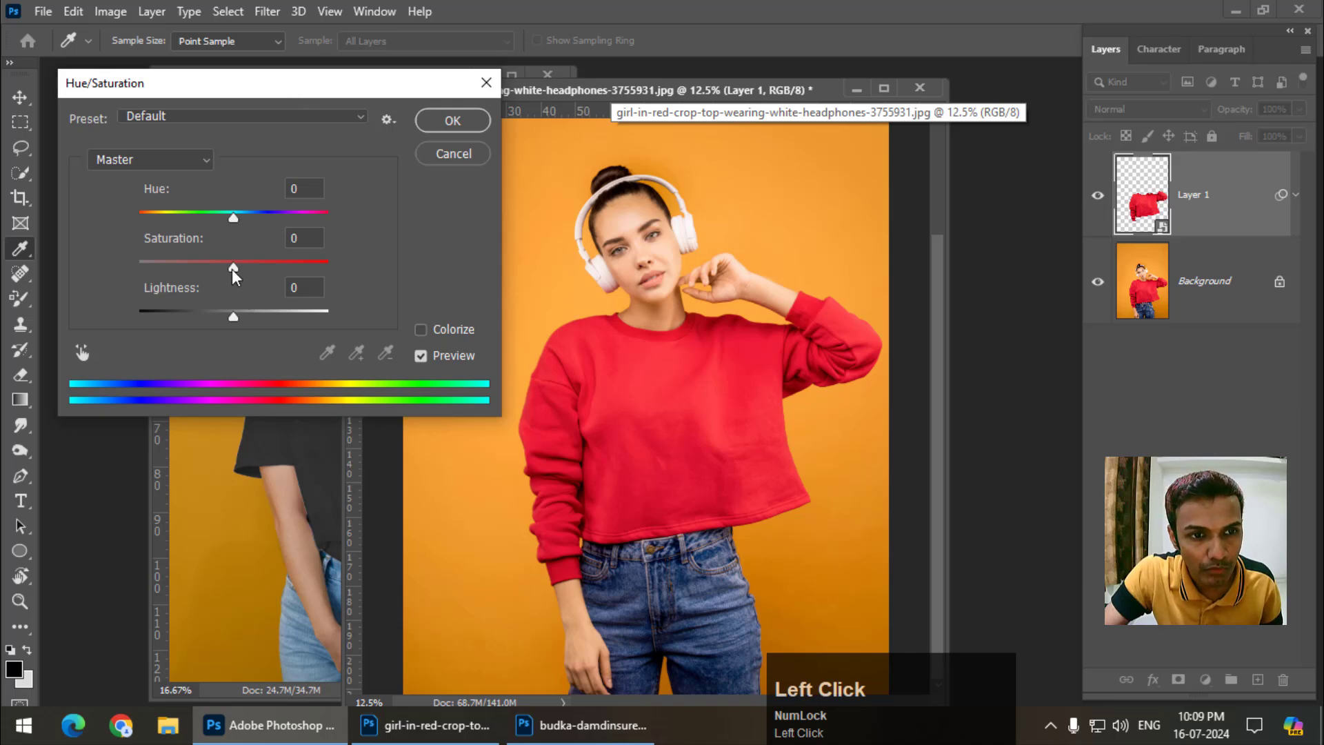
left_click_drag(231, 269, 230, 269)
left_click_drag(141, 265, 126, 265)
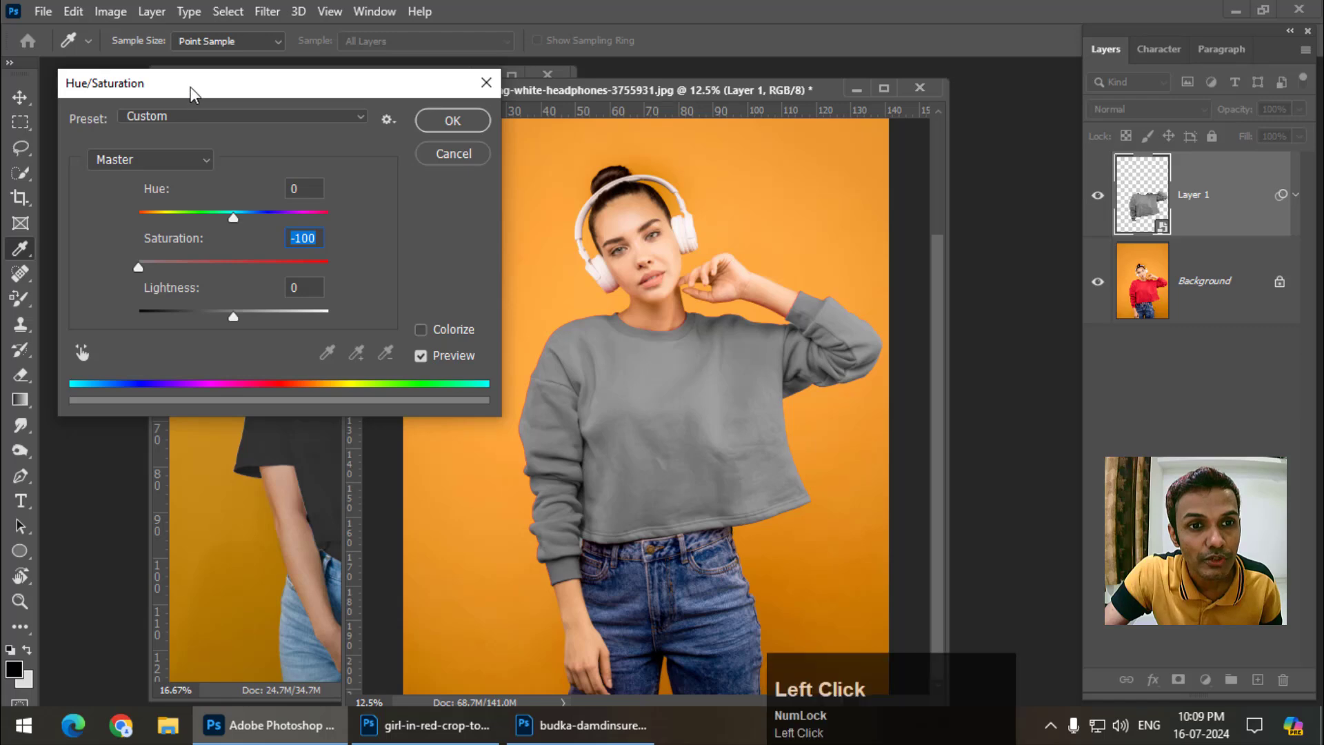
Raise the crop top's lightness to about +49, compare it with the original using the preview, and apply the adjustment
left_click_drag(182, 104, 242, 99)
left_click_drag(292, 312, 337, 305)
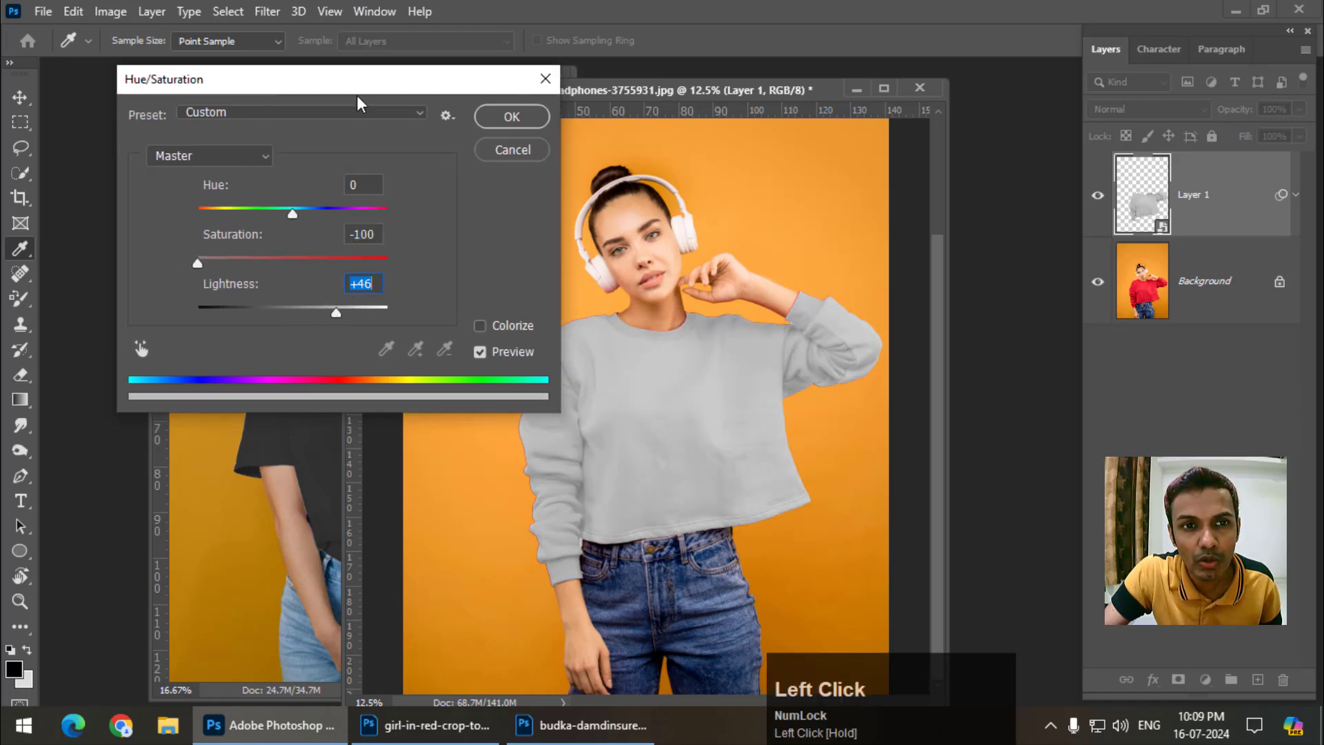
left_click_drag(356, 82, 314, 76)
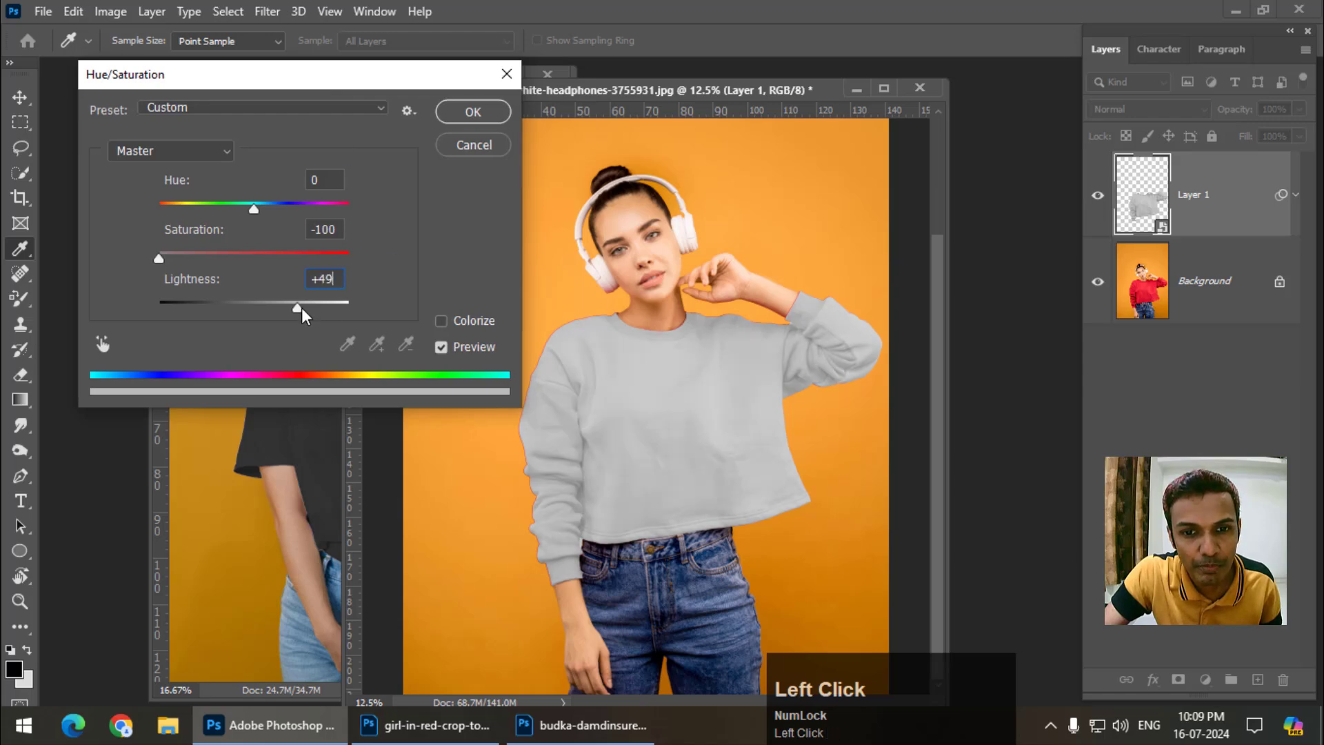
mouse_move(301, 308)
left_mouse_down()
mouse_move(315, 312)
mouse_move(302, 308)
left_mouse_up()
left_click(441, 346)
left_click(442, 346)
left_click(473, 112)
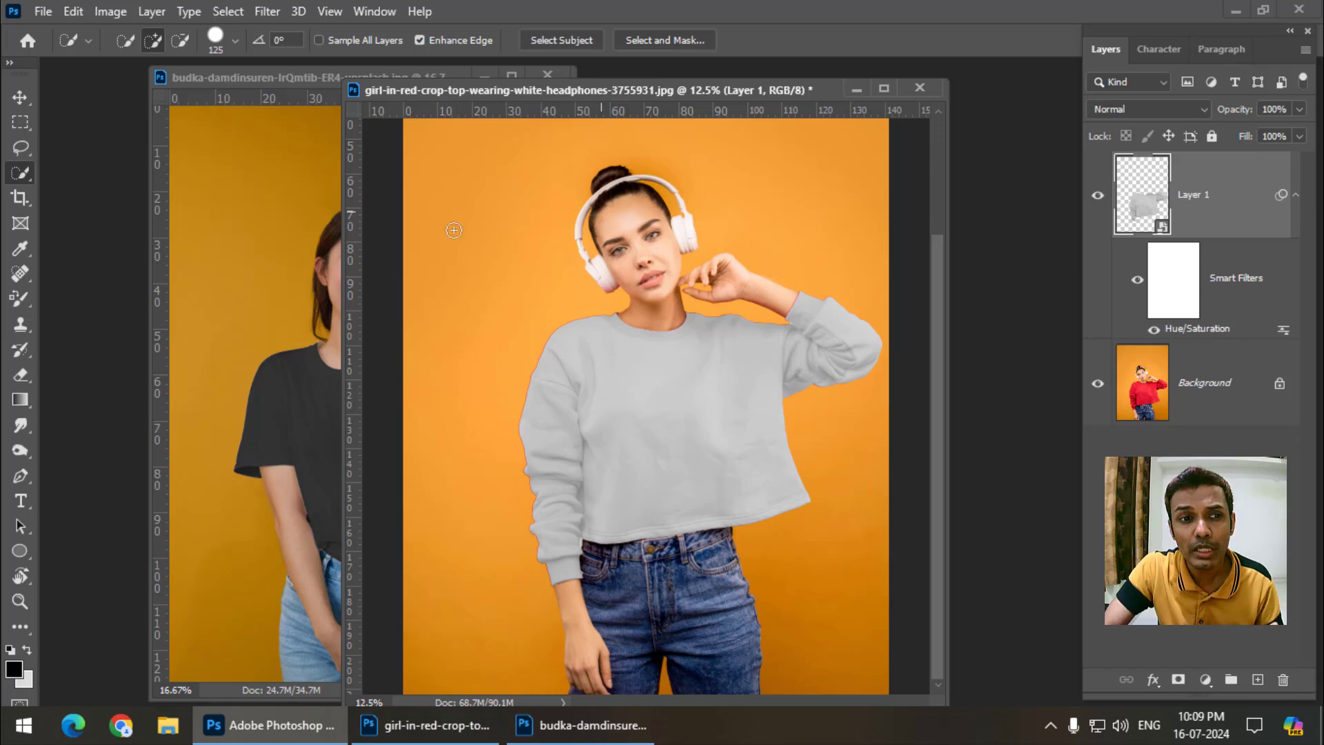
Activate the Color Replacement Tool
right_click(14, 301)
left_click(77, 336)
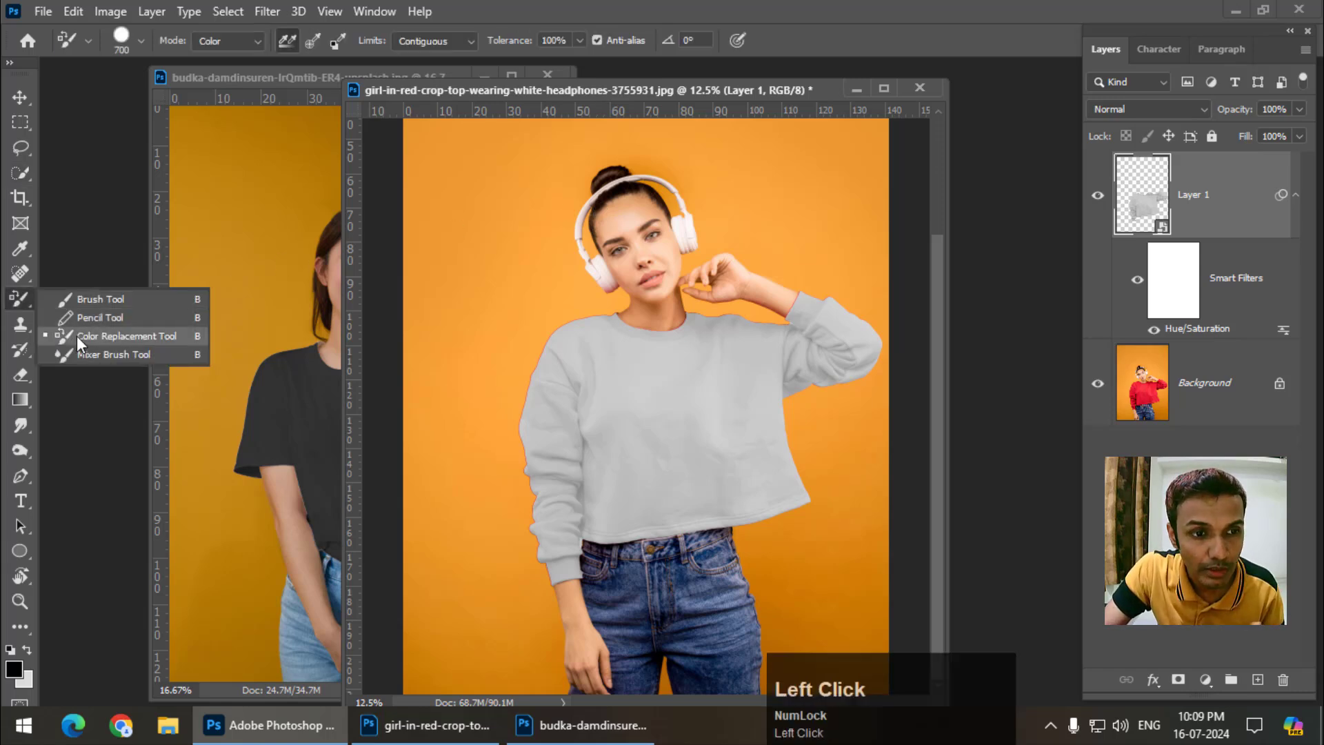